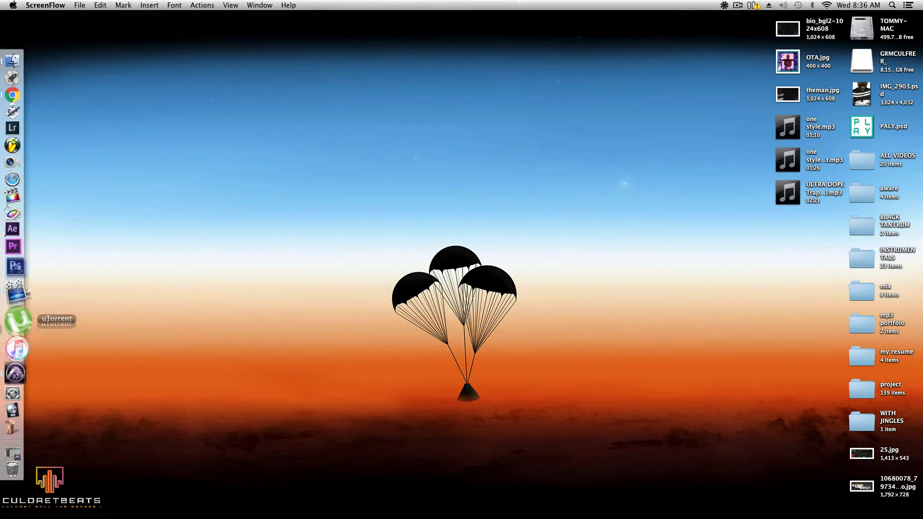
Switch to Pro Tools with the BODY MIX session and bring the RAP MAIN track into view
{"action": "left_click", "coordinate": [15, 431]}
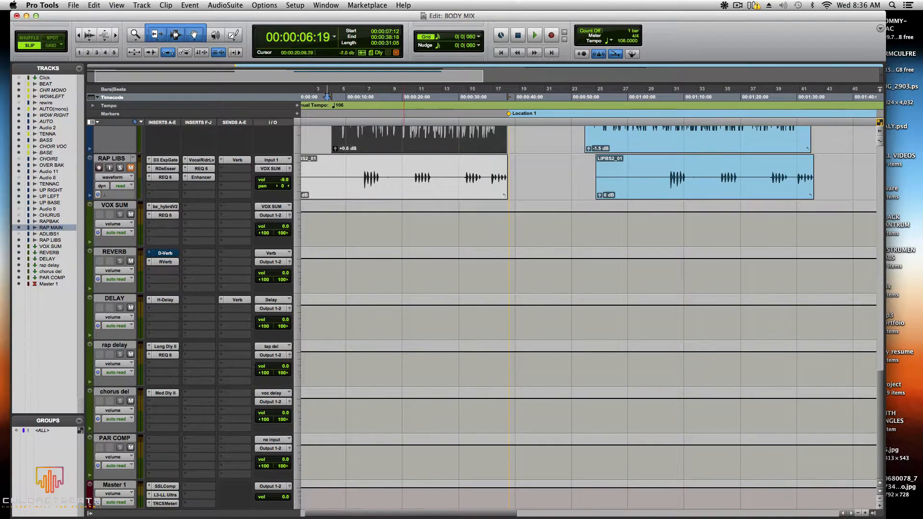
{"action": "scroll", "coordinate": [185, 215], "scroll_direction": "up", "scroll_amount": 10}
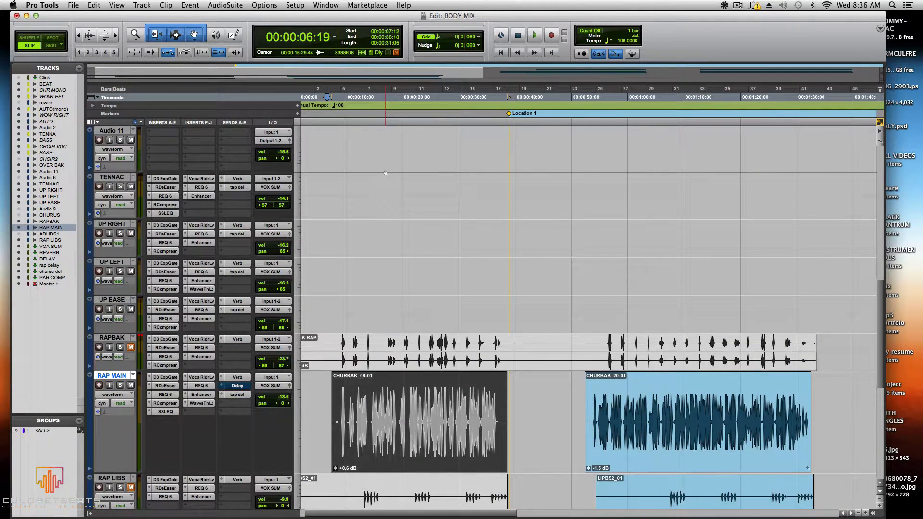
{"action": "scroll", "coordinate": [384, 172], "scroll_direction": "down", "scroll_amount": 3}
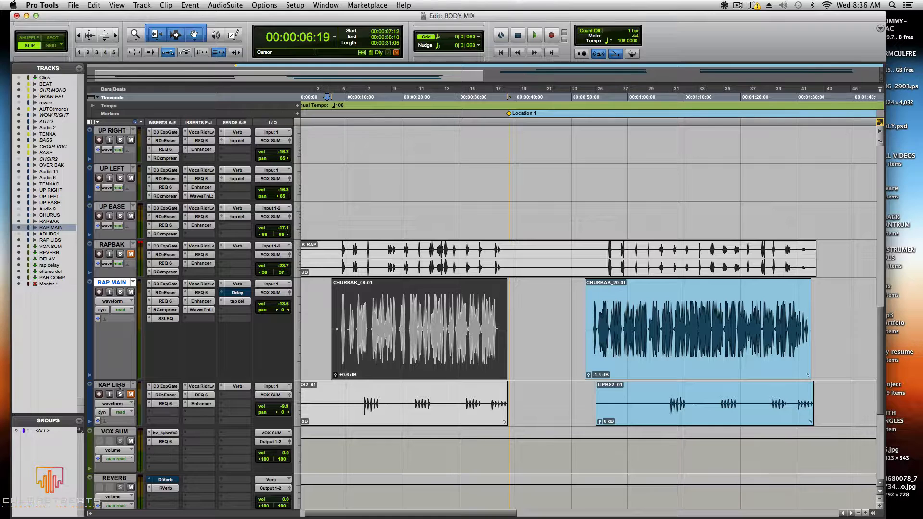
Make the D3 ExpGate, RDeEsser, REQ 6, RCompressor and SSLEQ inserts on the RAP MAIN track inactive
{"action": "right_click", "coordinate": [160, 284]}
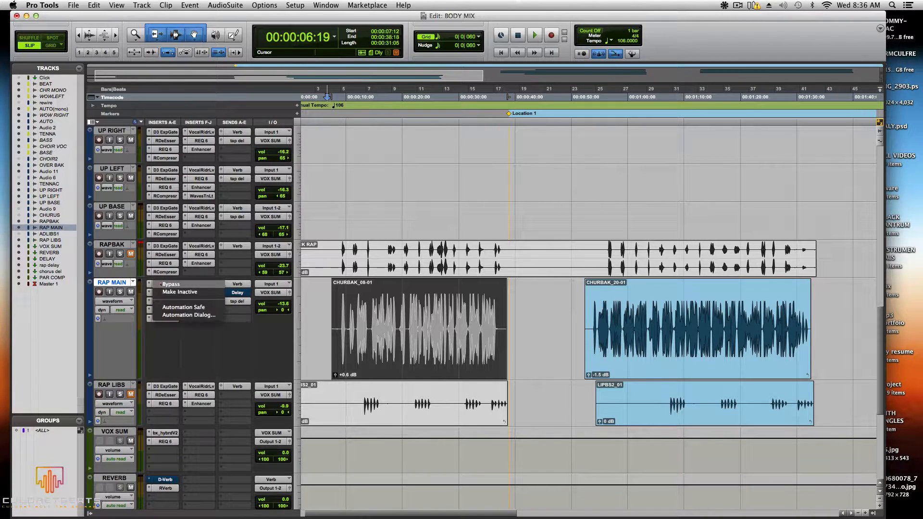
{"action": "left_click", "coordinate": [180, 292]}
{"action": "right_click", "coordinate": [171, 293]}
{"action": "left_click", "coordinate": [174, 301]}
{"action": "right_click", "coordinate": [164, 301]}
{"action": "left_click", "coordinate": [173, 309]}
{"action": "right_click", "coordinate": [159, 310]}
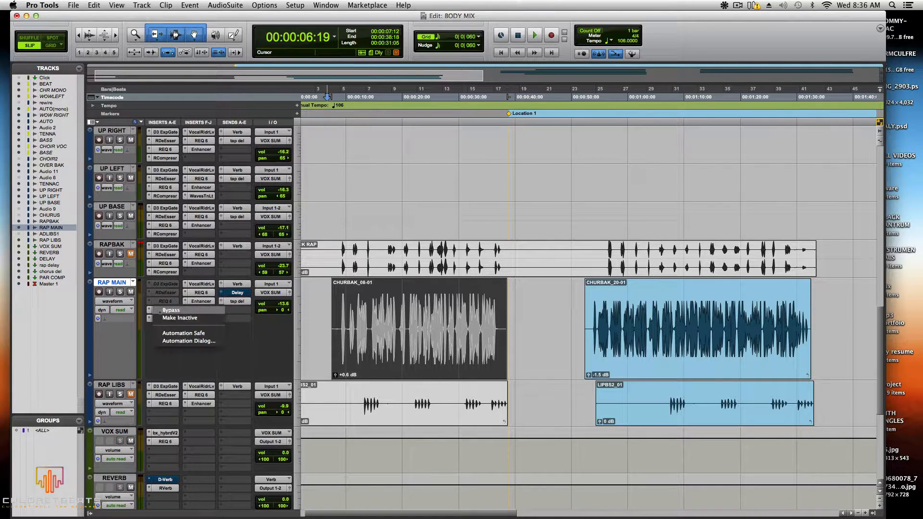
{"action": "left_click", "coordinate": [175, 318]}
{"action": "right_click", "coordinate": [159, 318]}
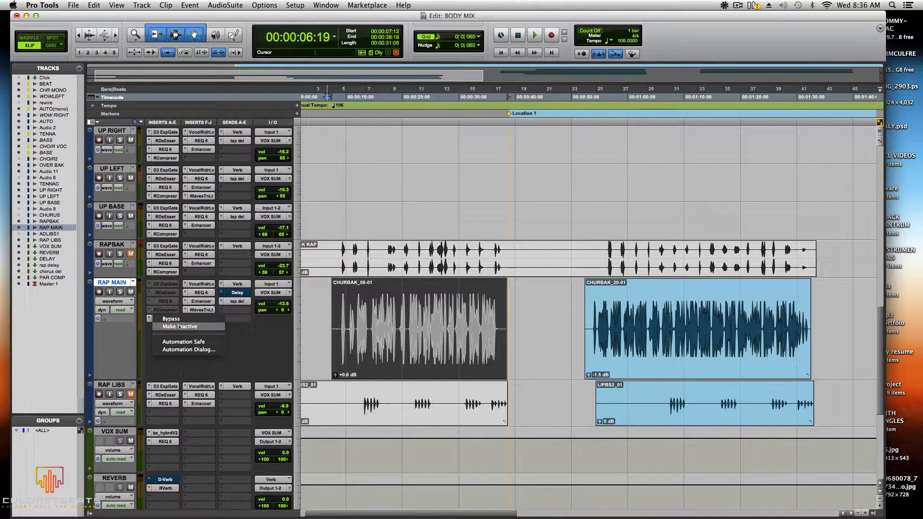
{"action": "left_click", "coordinate": [179, 326]}
Make the Vocal Rider, REQ 6, Enhancer and WavesTune inserts on the RAP MAIN track inactive
{"action": "right_click", "coordinate": [197, 285]}
{"action": "left_click", "coordinate": [216, 301]}
{"action": "right_click", "coordinate": [197, 285]}
{"action": "left_click", "coordinate": [216, 300]}
{"action": "right_click", "coordinate": [197, 298]}
{"action": "left_click", "coordinate": [216, 306]}
{"action": "right_click", "coordinate": [197, 306]}
{"action": "left_click", "coordinate": [216, 318]}
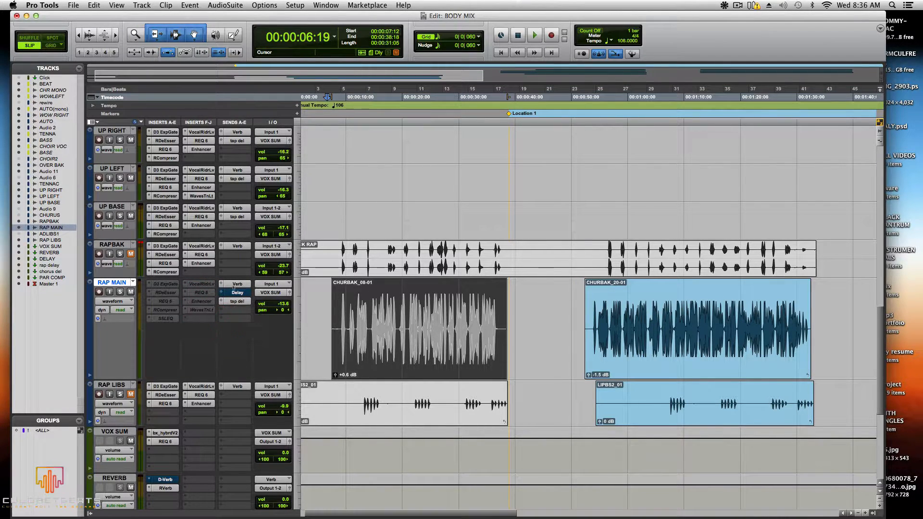
Make the Verb, Delay and tap del sends on the RAP MAIN track inactive
{"action": "right_click", "coordinate": [232, 283]}
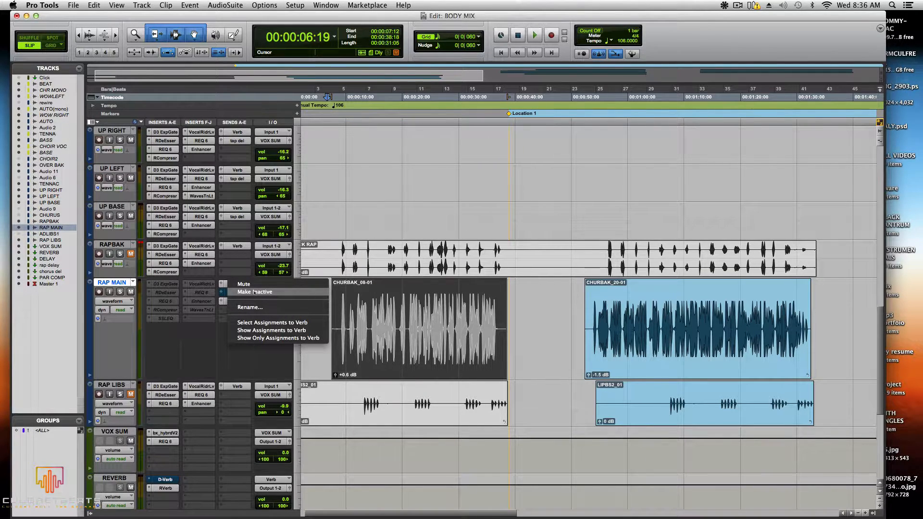
{"action": "left_click", "coordinate": [254, 292]}
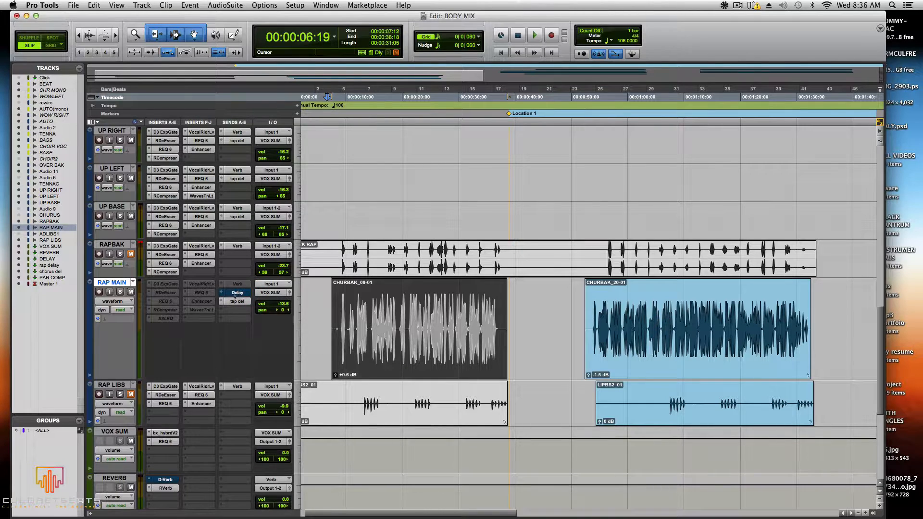
{"action": "right_click", "coordinate": [224, 292]}
{"action": "left_click", "coordinate": [252, 301]}
{"action": "right_click", "coordinate": [226, 300]}
{"action": "left_click", "coordinate": [251, 309]}
{"action": "right_click", "coordinate": [226, 293]}
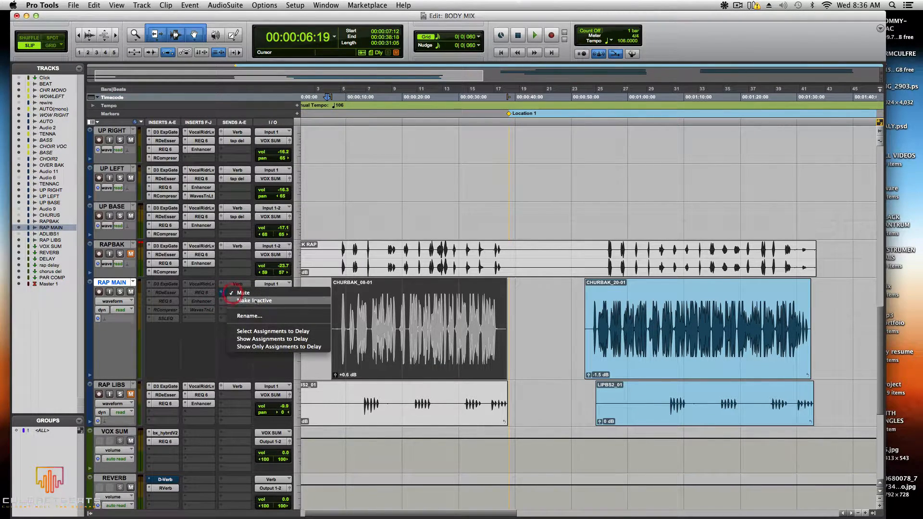
{"action": "left_click", "coordinate": [249, 301]}
Make the REVERB and DELAY tracks inactive
{"action": "scroll", "coordinate": [250, 300], "scroll_direction": "down", "scroll_amount": 5}
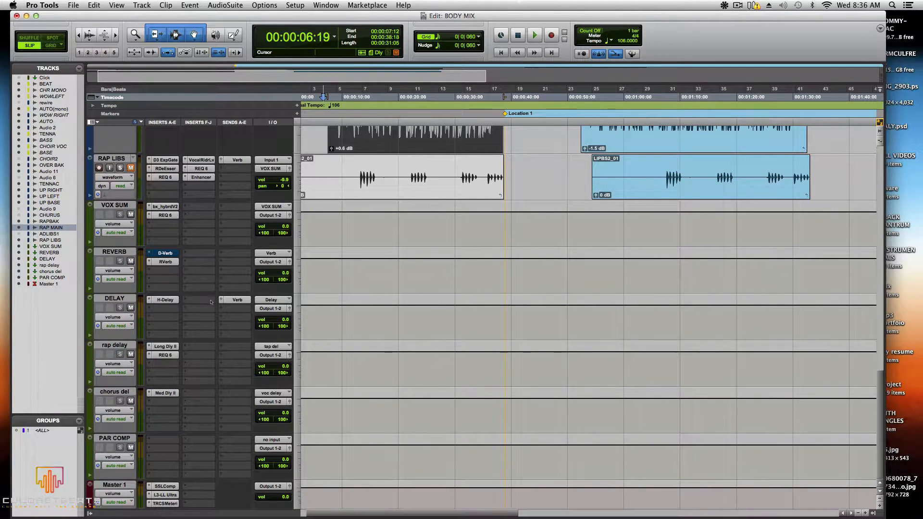
{"action": "scroll", "coordinate": [191, 288], "scroll_direction": "up", "scroll_amount": 5}
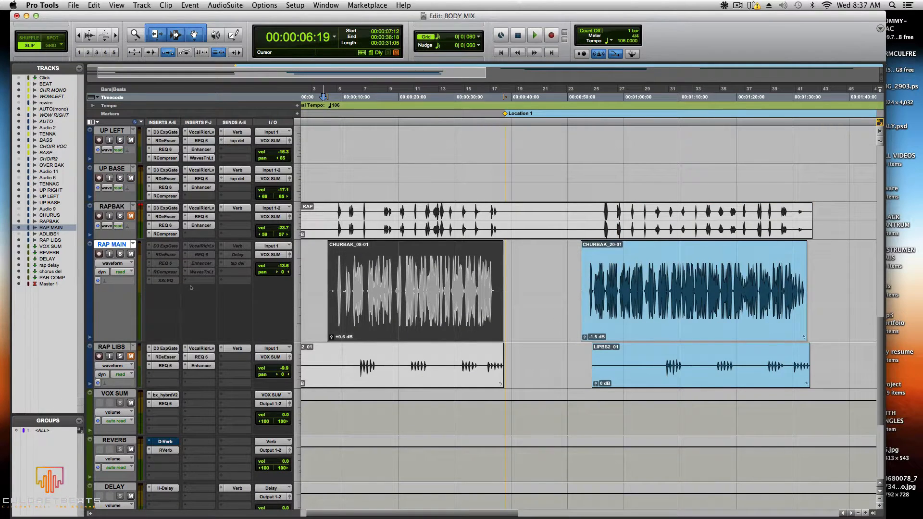
{"action": "scroll", "coordinate": [191, 287], "scroll_direction": "down", "scroll_amount": 3}
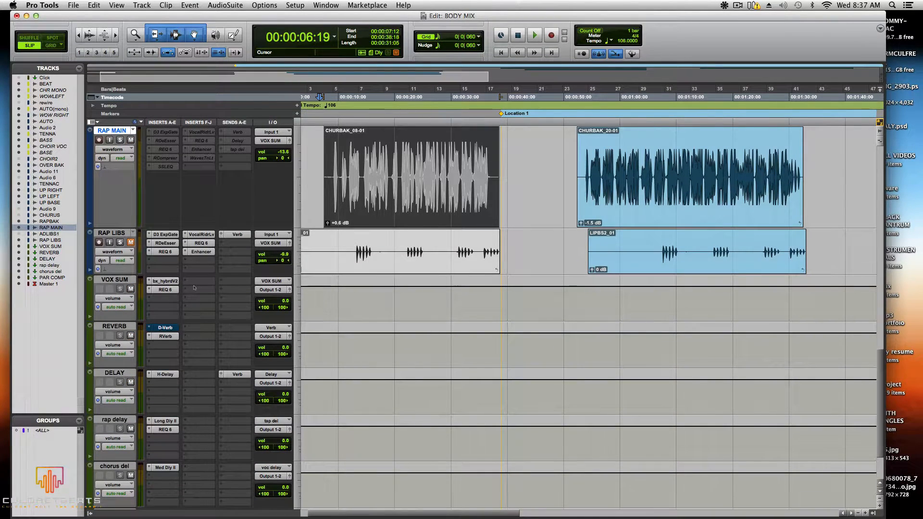
{"action": "scroll", "coordinate": [194, 287], "scroll_direction": "down", "scroll_amount": 2}
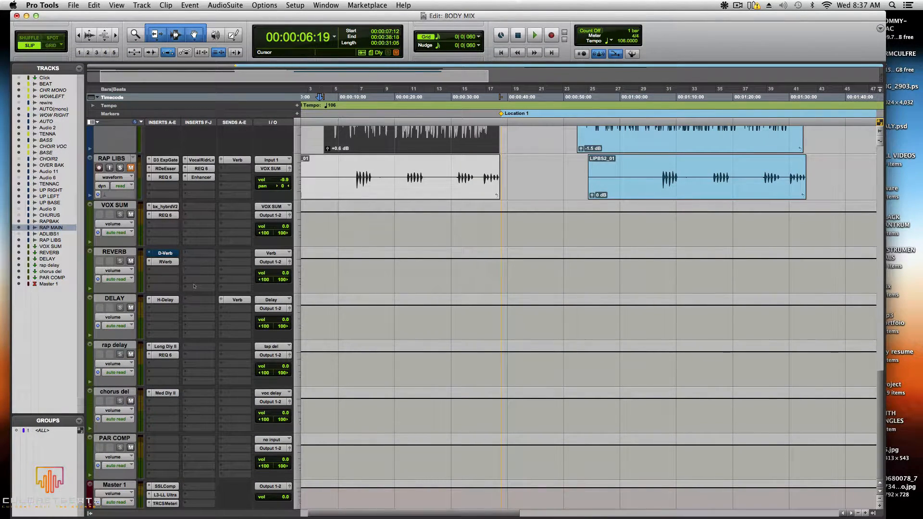
{"action": "right_click", "coordinate": [116, 251]}
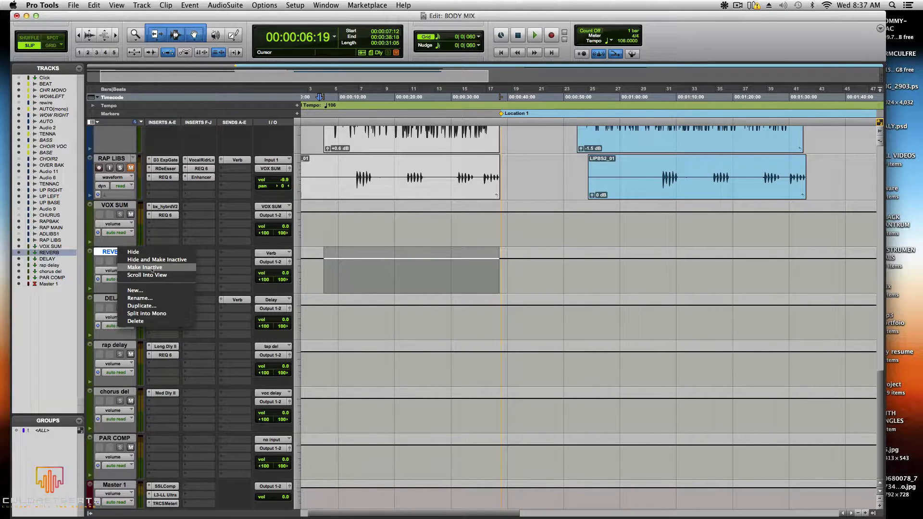
{"action": "left_click", "coordinate": [150, 267]}
{"action": "right_click", "coordinate": [114, 297]}
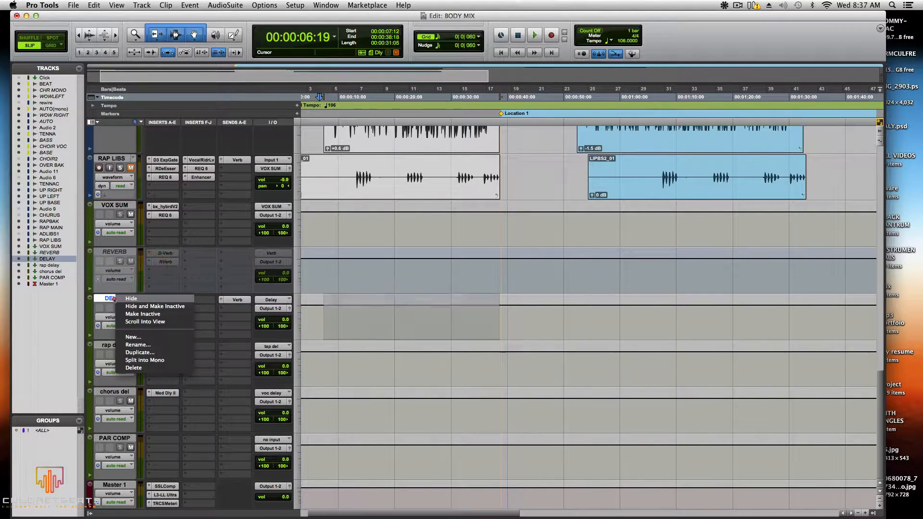
{"action": "left_click", "coordinate": [142, 313]}
Make the rap delay and chorus del tracks inactive
{"action": "right_click", "coordinate": [113, 345]}
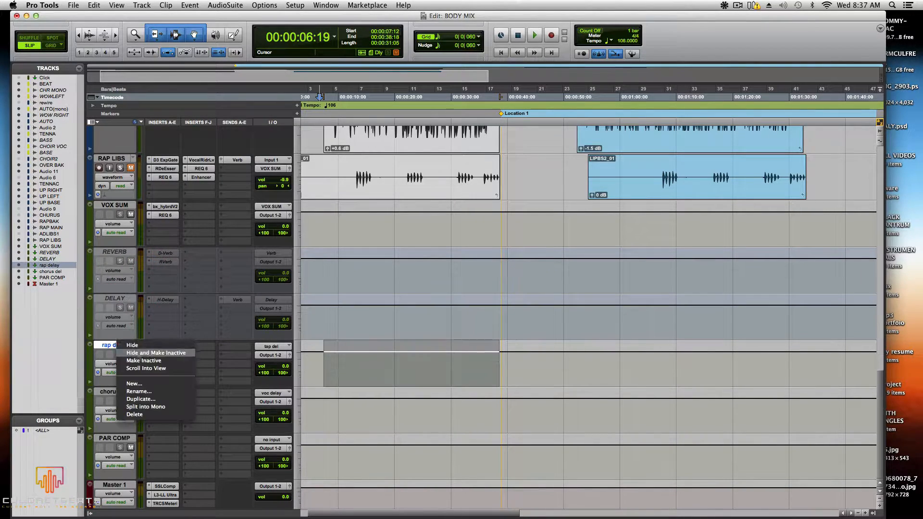
{"action": "left_click", "coordinate": [143, 361]}
{"action": "right_click", "coordinate": [114, 392]}
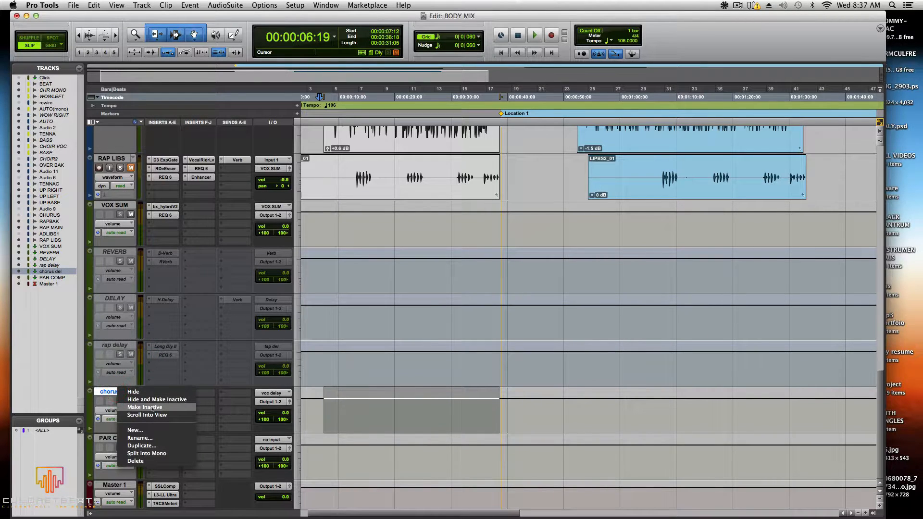
{"action": "left_click", "coordinate": [142, 406]}
{"action": "right_click", "coordinate": [114, 438]}
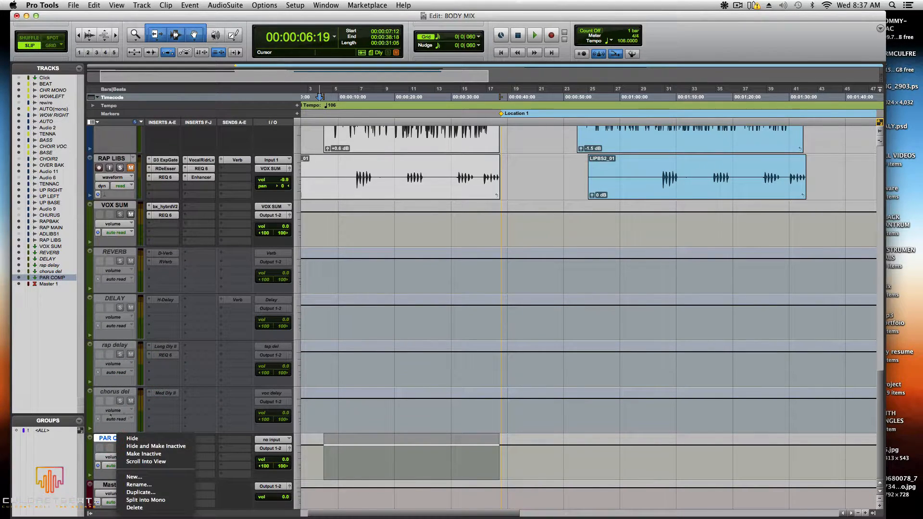
{"action": "left_click", "coordinate": [109, 391]}
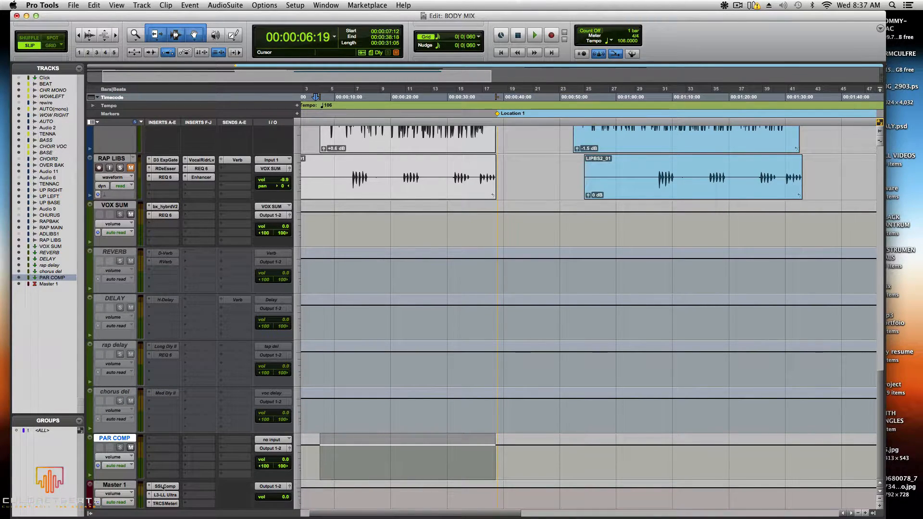
Review the SSLComp and L3-LL Ultramaximizer plug-in settings on the Master 1 track, closing each plug-in window
{"action": "left_click", "coordinate": [165, 486]}
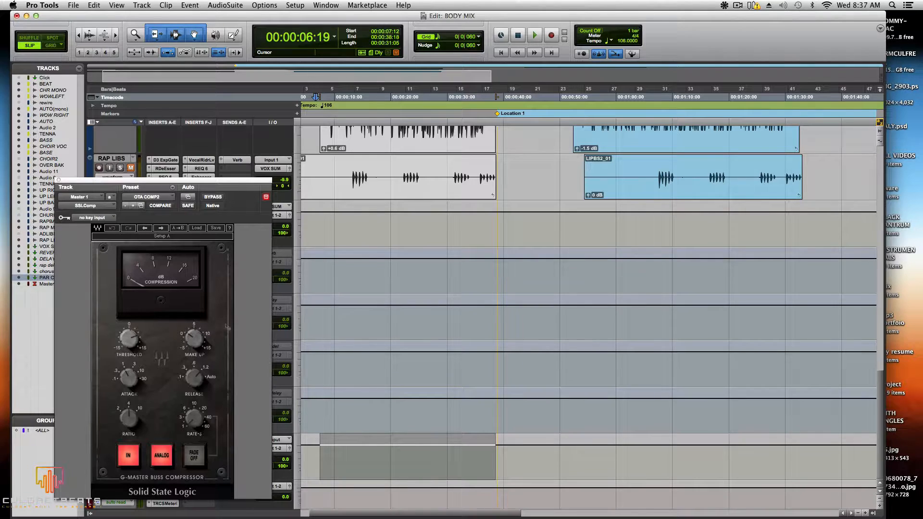
{"action": "mouse_move", "coordinate": [200, 346]}
{"action": "mouse_move", "coordinate": [139, 339]}
{"action": "left_click", "coordinate": [58, 179]}
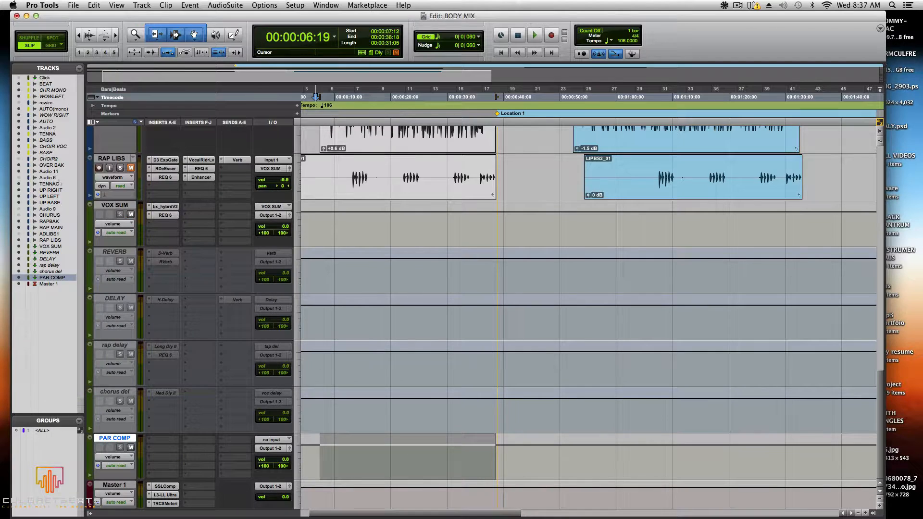
{"action": "left_click", "coordinate": [165, 494]}
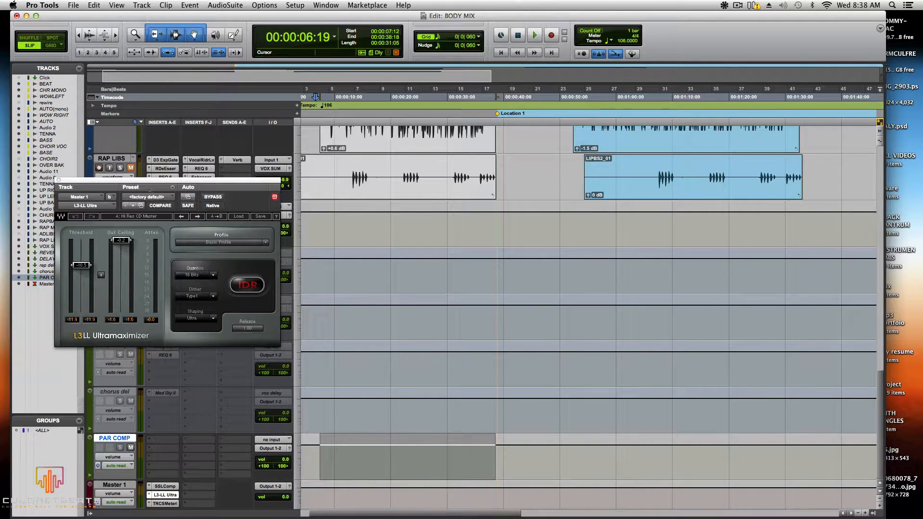
{"action": "left_click_drag", "start_coordinate": [137, 183], "coordinate": [198, 202]}
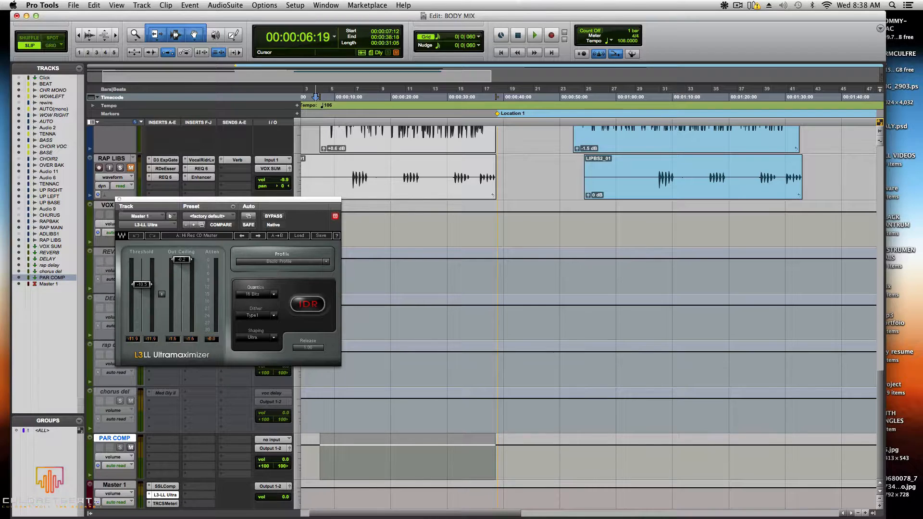
{"action": "left_click", "coordinate": [119, 199]}
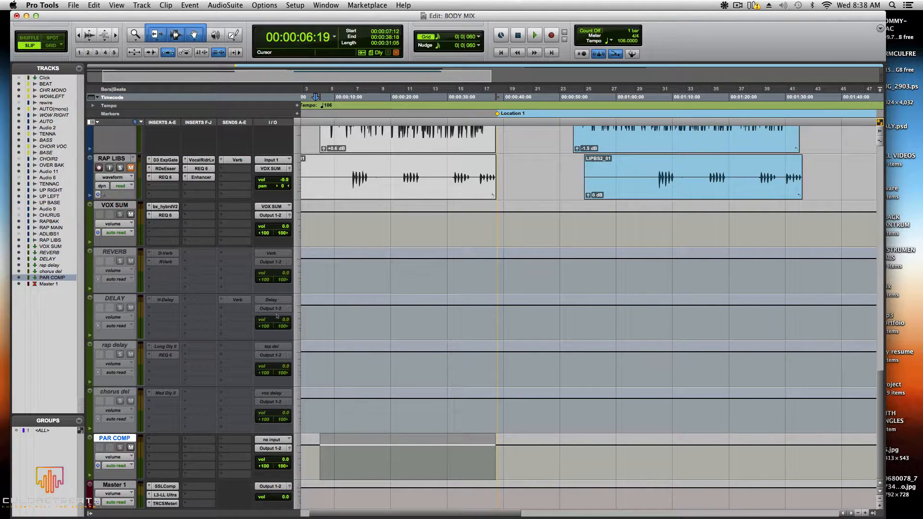
Examine the T-RackS CS Metering plug-in on Master 1 and its entry in the plug-in list, keeping it assigned
{"action": "left_click", "coordinate": [157, 504]}
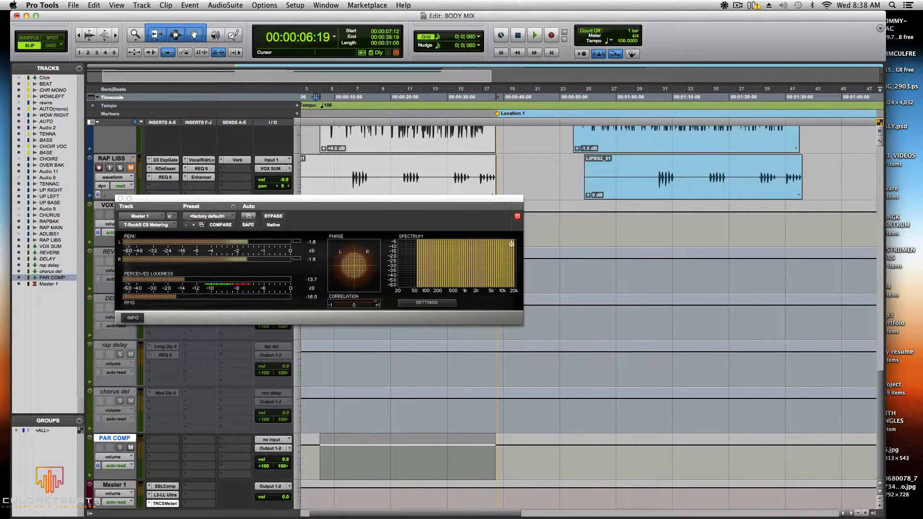
{"action": "left_click_drag", "start_coordinate": [161, 202], "coordinate": [223, 205]}
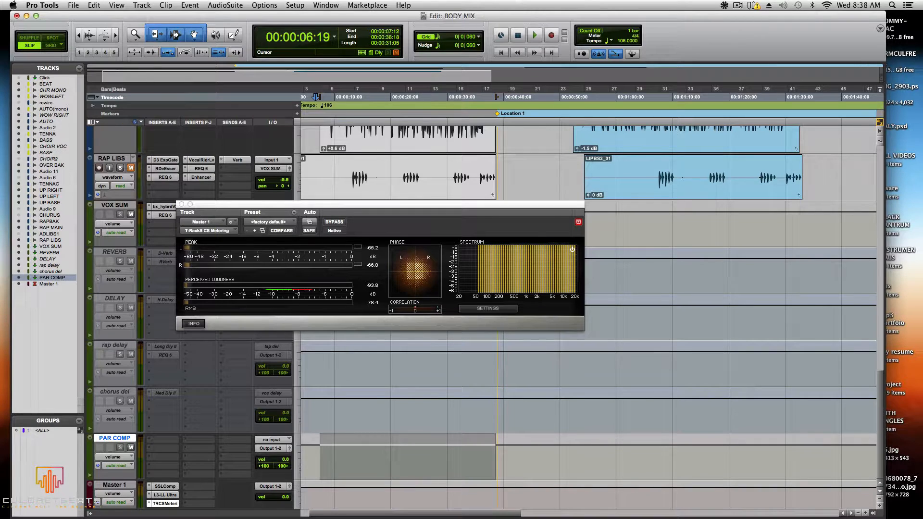
{"action": "left_click", "coordinate": [165, 503]}
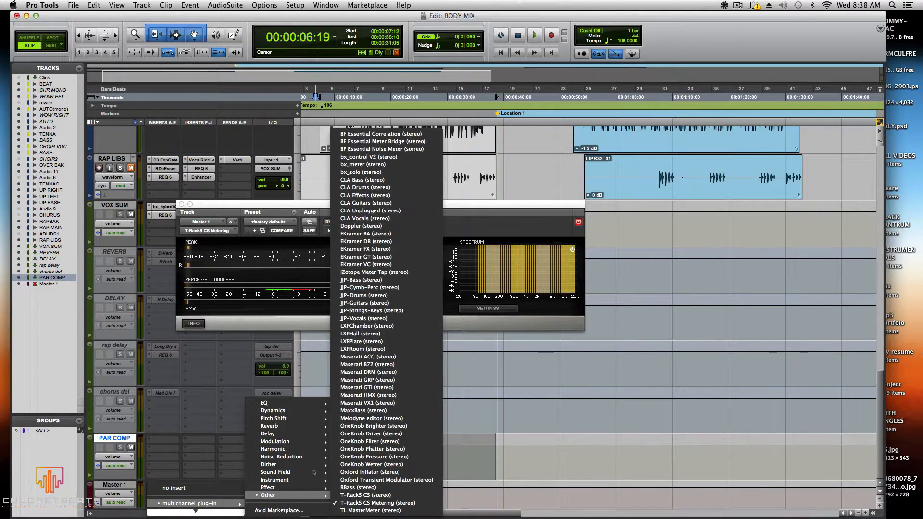
{"action": "mouse_move", "coordinate": [304, 497]}
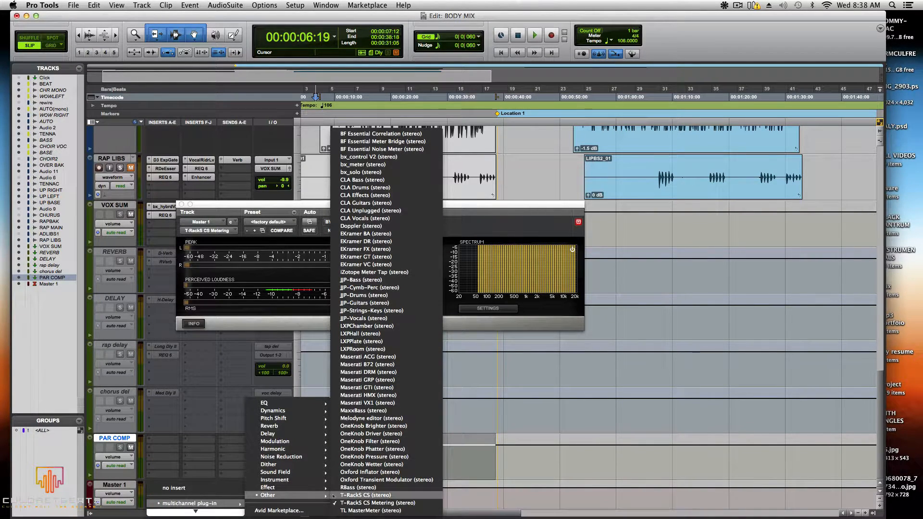
{"action": "left_click", "coordinate": [379, 502]}
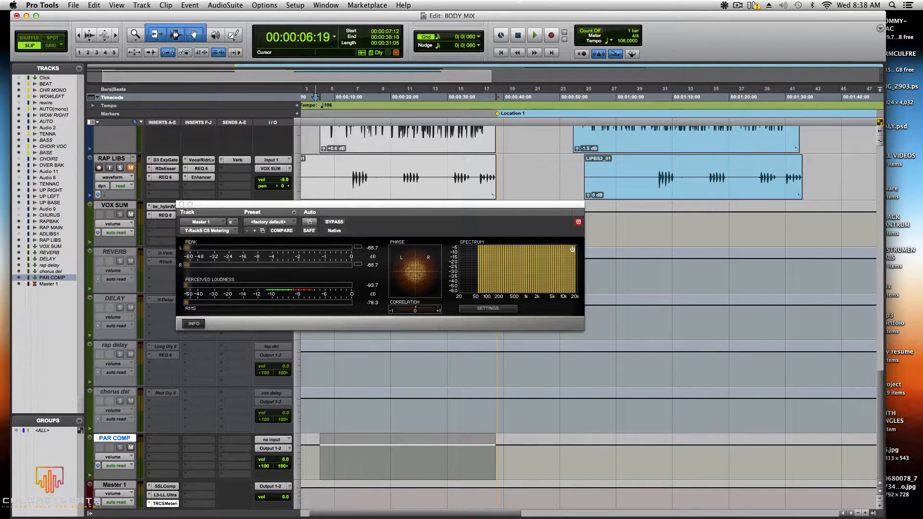
{"action": "left_click", "coordinate": [182, 204]}
Review the LoAir, bx_refinement and OneKnob Filter plug-ins on the BEAT track, closing each window
{"action": "scroll", "coordinate": [191, 237], "scroll_direction": "up", "scroll_amount": 20}
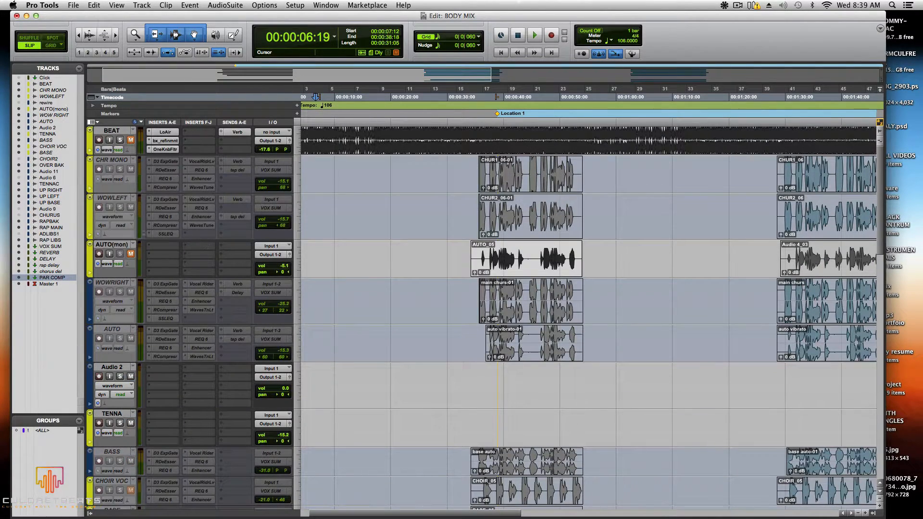
{"action": "left_click", "coordinate": [165, 132]}
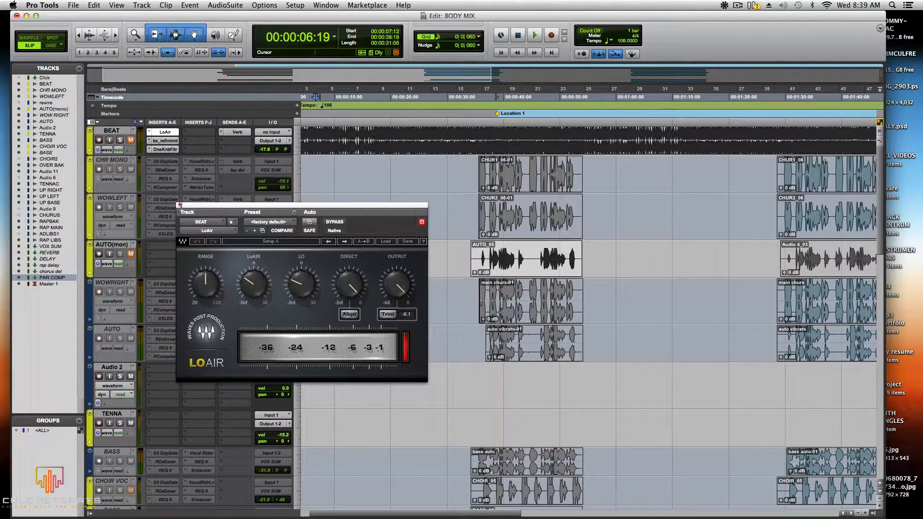
{"action": "left_click", "coordinate": [180, 205]}
{"action": "left_click", "coordinate": [164, 141]}
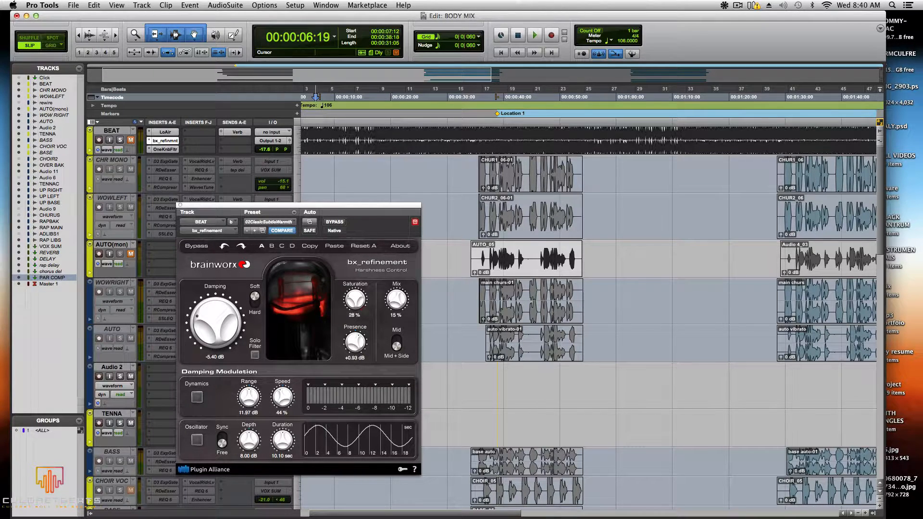
{"action": "left_click", "coordinate": [180, 205]}
{"action": "left_click", "coordinate": [165, 149]}
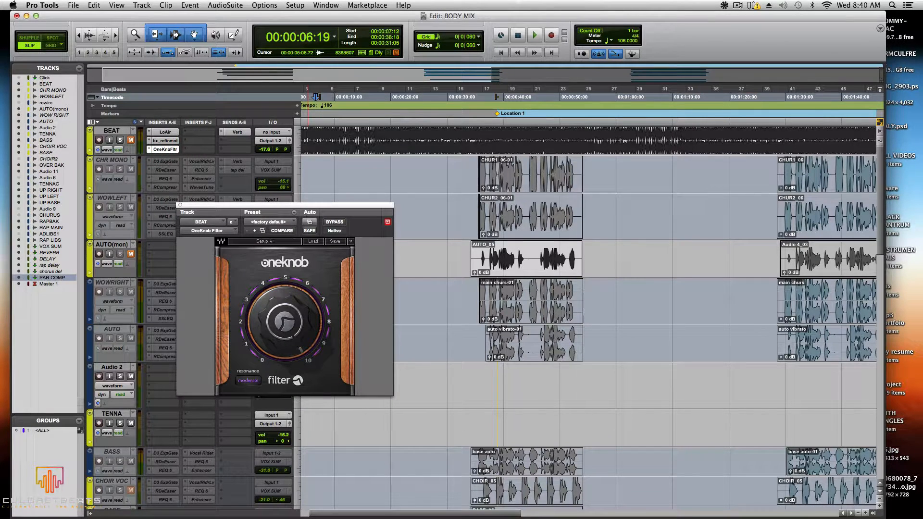
{"action": "left_click", "coordinate": [180, 205]}
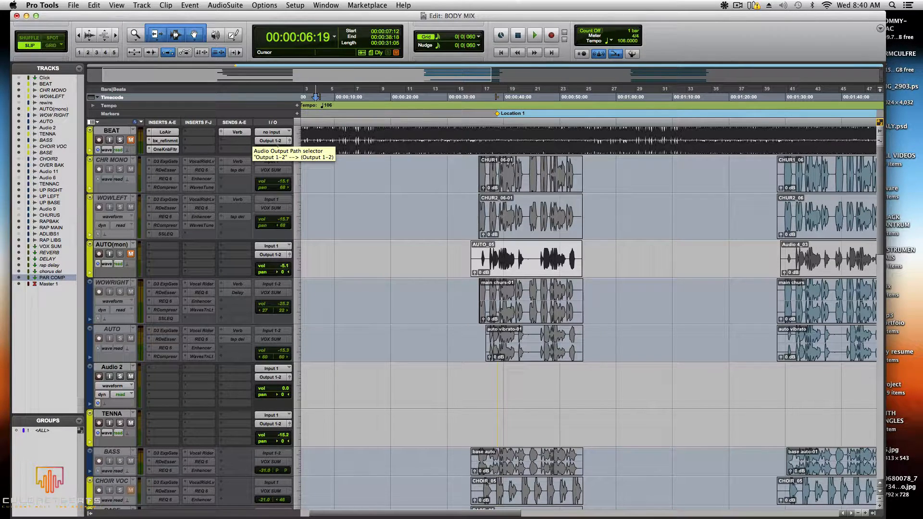
Inspect the Verb send and its level on the BEAT track, then close the send window
{"action": "left_click", "coordinate": [235, 131]}
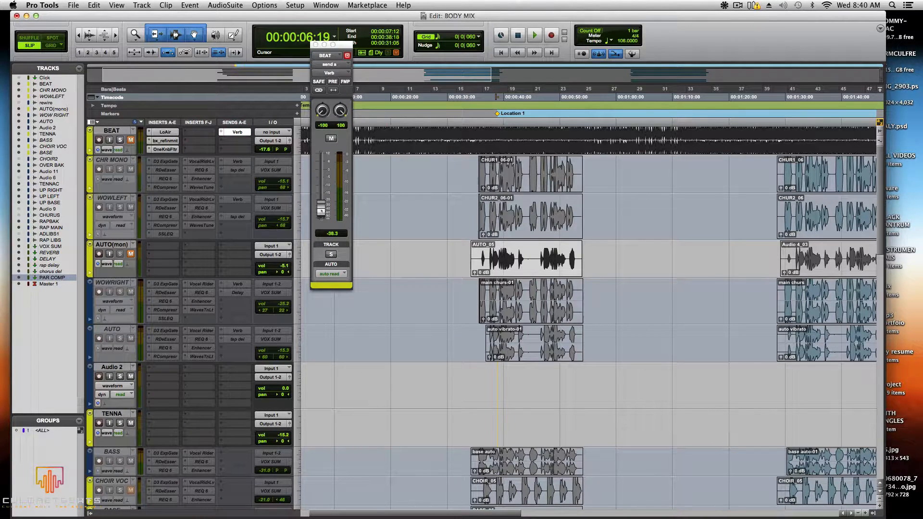
{"action": "left_click_drag", "start_coordinate": [321, 210], "coordinate": [321, 208]}
{"action": "left_click", "coordinate": [316, 44]}
Make the Dyn3 Expander/Gate insert on RAP MAIN active, set it to bypass and close its window
{"action": "scroll", "coordinate": [258, 313], "scroll_direction": "down", "scroll_amount": 20}
{"action": "scroll", "coordinate": [258, 313], "scroll_direction": "up", "scroll_amount": 10}
{"action": "scroll", "coordinate": [308, 307], "scroll_direction": "down", "scroll_amount": 5}
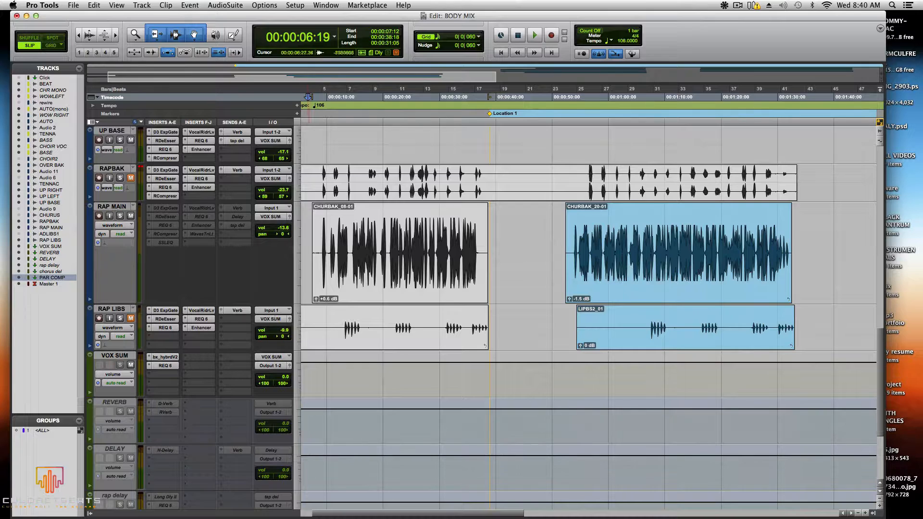
{"action": "right_click", "coordinate": [163, 209]}
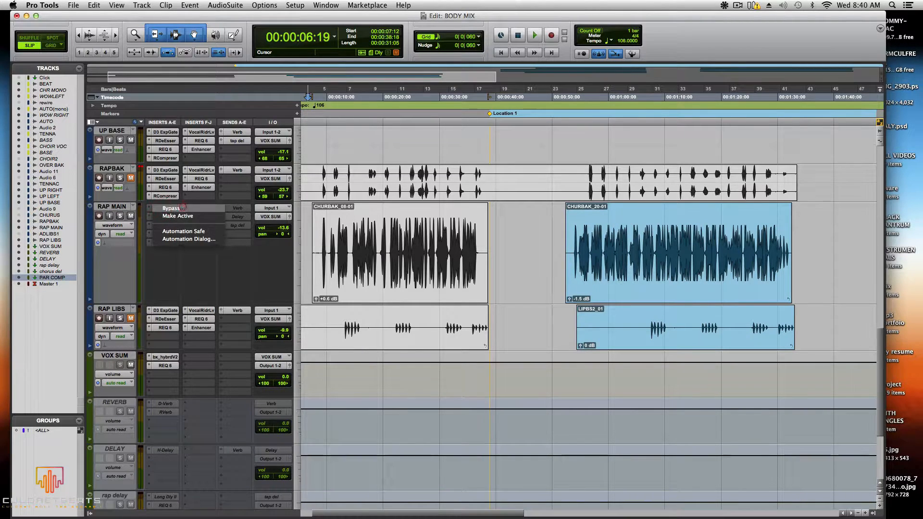
{"action": "left_click", "coordinate": [172, 210]}
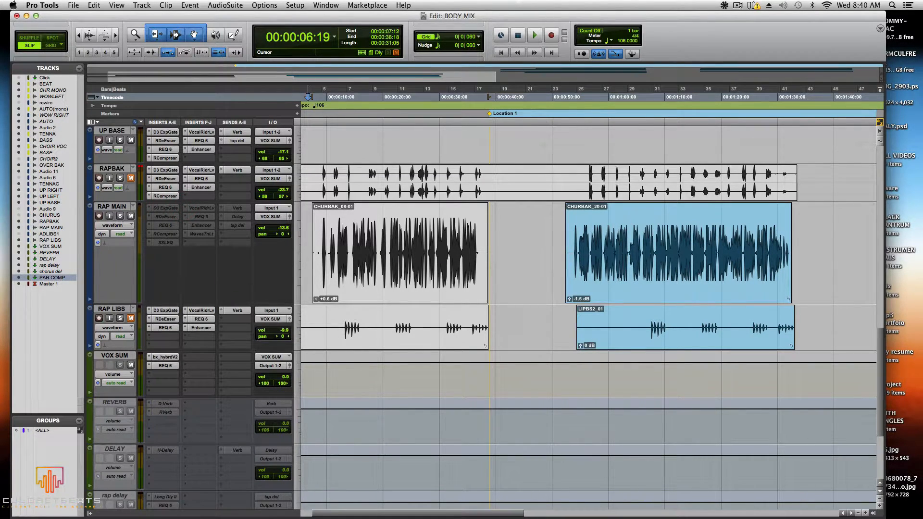
{"action": "right_click", "coordinate": [164, 207]}
{"action": "left_click", "coordinate": [165, 215]}
{"action": "left_click", "coordinate": [166, 207]}
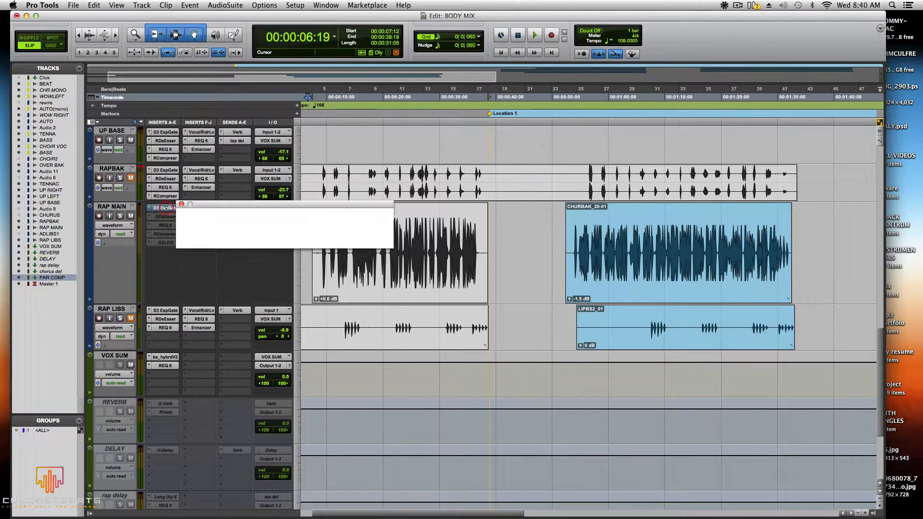
{"action": "right_click", "coordinate": [166, 208]}
{"action": "right_click", "coordinate": [165, 207]}
{"action": "left_click", "coordinate": [166, 208]}
{"action": "left_click", "coordinate": [182, 204]}
Set the playback start to 00:00:06:04 and listen to the rap verse with the RAP MAIN gate bypassed
{"action": "left_click_drag", "start_coordinate": [312, 98], "coordinate": [452, 102]}
{"action": "mouse_move", "coordinate": [313, 97]}
{"action": "left_mouse_down"}
{"action": "mouse_move", "coordinate": [495, 101]}
{"action": "mouse_move", "coordinate": [495, 109]}
{"action": "left_mouse_up"}
{"action": "left_click_drag", "start_coordinate": [314, 98], "coordinate": [306, 97]}
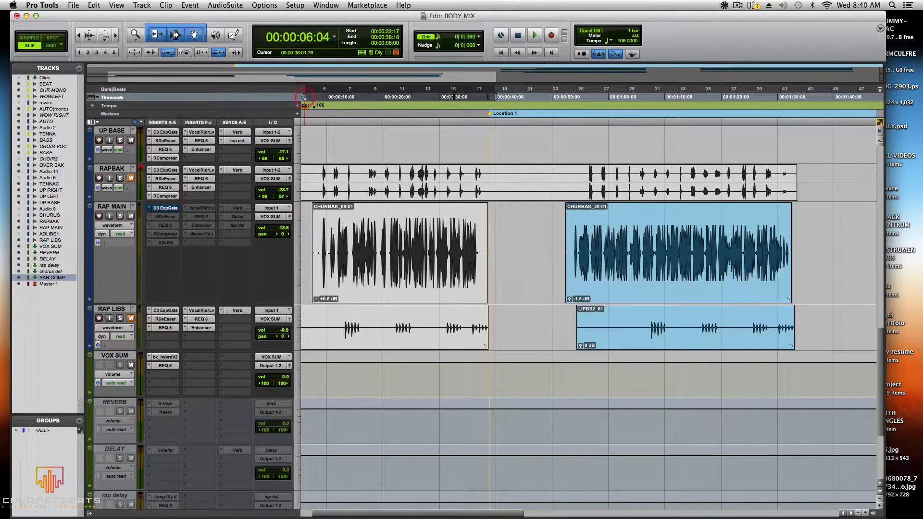
{"action": "key", "text": "space"}
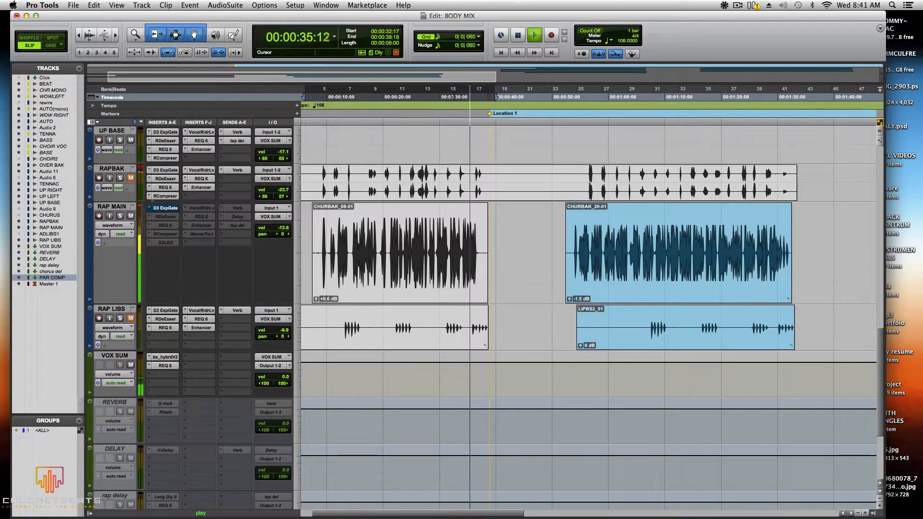
{"action": "key", "text": "Return"}
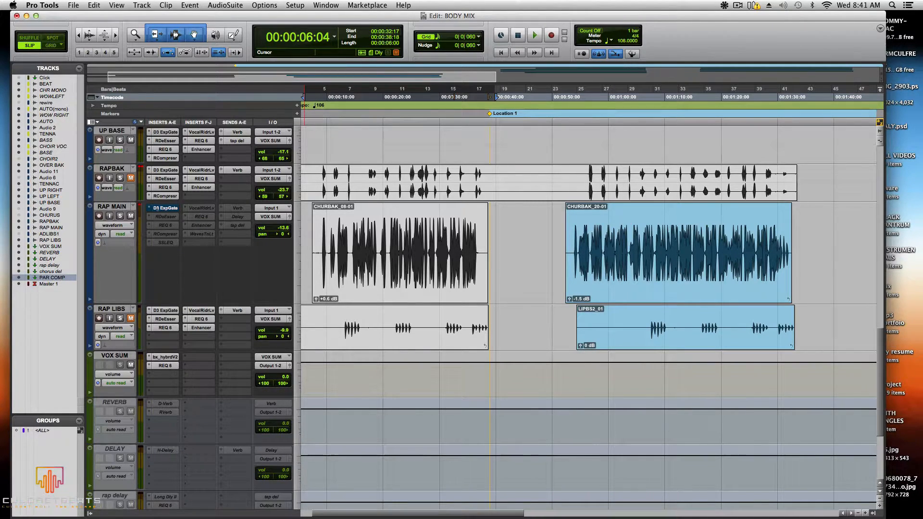
Re-enable the gate on RAP MAIN, keep Dyn3 Expander/Gate (mono) assigned to its insert, and have its window open
{"action": "left_click", "coordinate": [164, 208]}
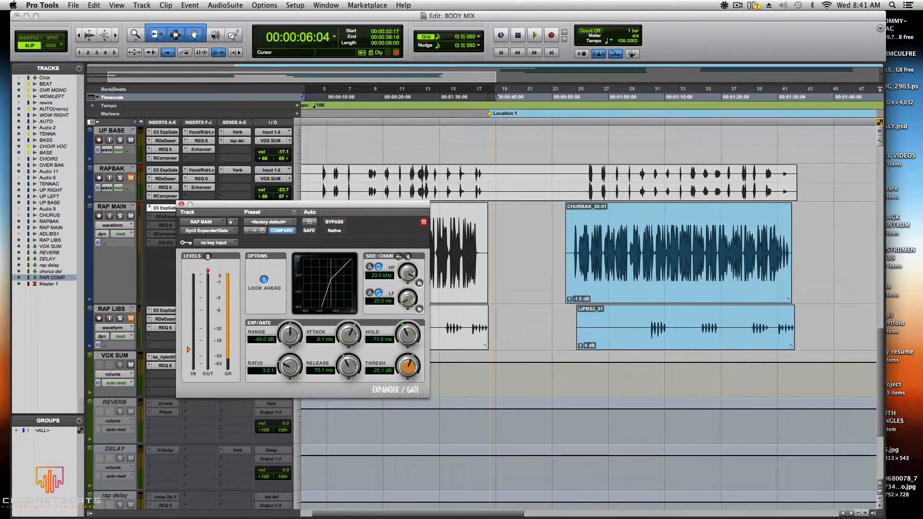
{"action": "left_click", "coordinate": [150, 208]}
{"action": "mouse_move", "coordinate": [172, 208]}
{"action": "mouse_move", "coordinate": [238, 216]}
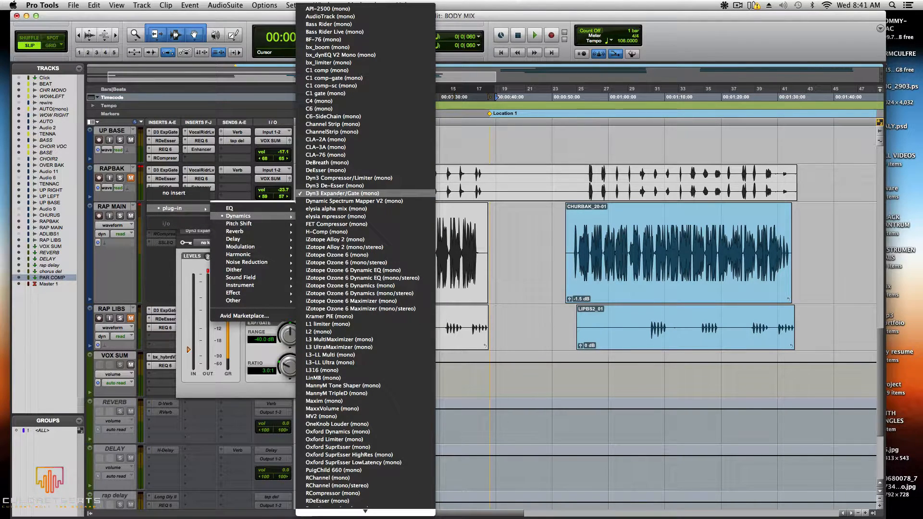
{"action": "left_click", "coordinate": [342, 193]}
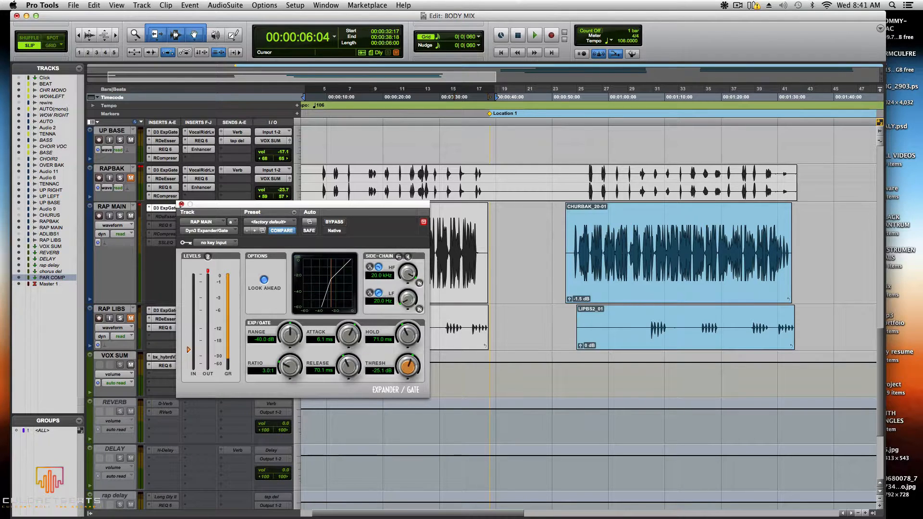
{"action": "left_click", "coordinate": [181, 204]}
{"action": "left_click", "coordinate": [163, 207]}
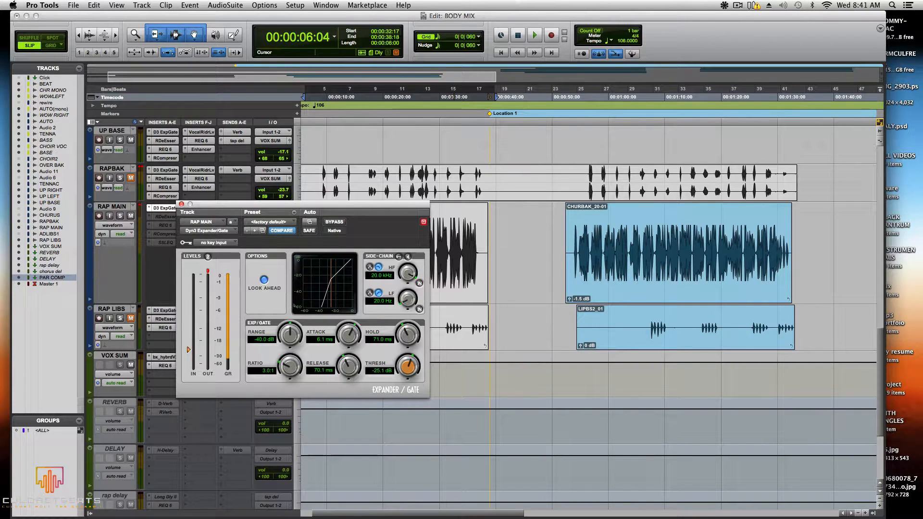
Set the RAP MAIN gate's threshold to -25.5 dB and play the vocal from 00:00:06:04
{"action": "left_click_drag", "start_coordinate": [189, 350], "coordinate": [189, 349]}
{"action": "key", "text": "space"}
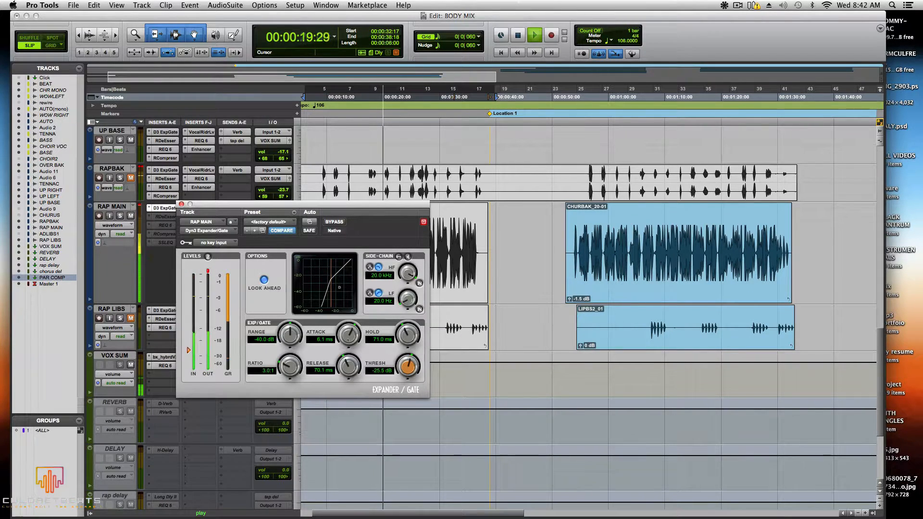
{"action": "key", "text": "space"}
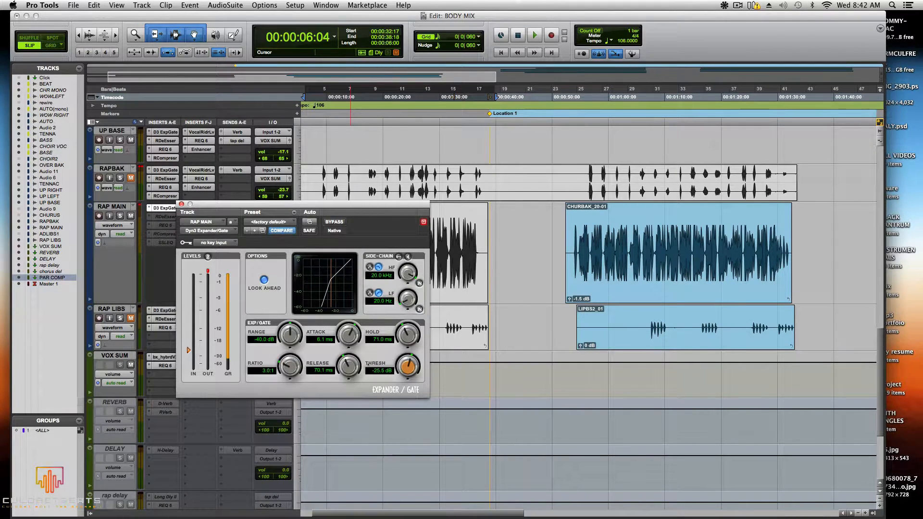
{"action": "key", "text": "space"}
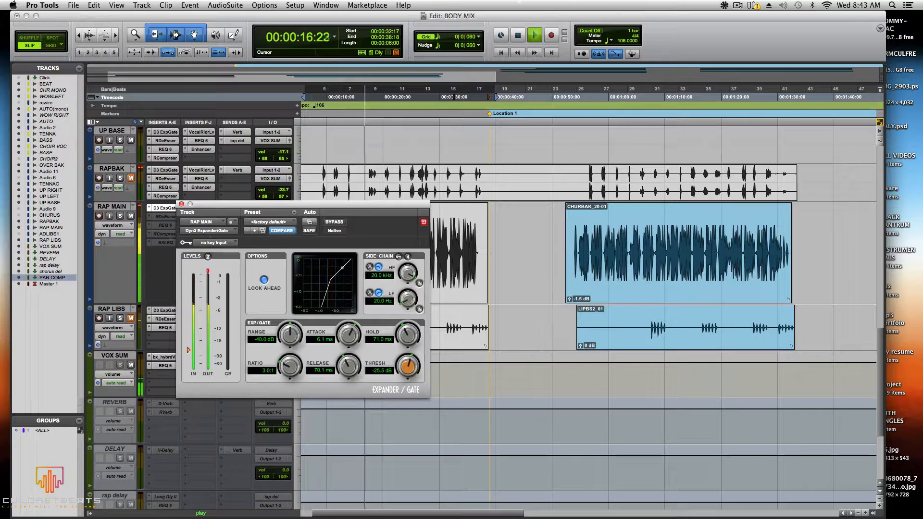
Compare RAP MAIN with its gate bypassed and engaged by playing the passage from 00:00:23:11
{"action": "right_click", "coordinate": [162, 208]}
{"action": "left_click", "coordinate": [164, 209]}
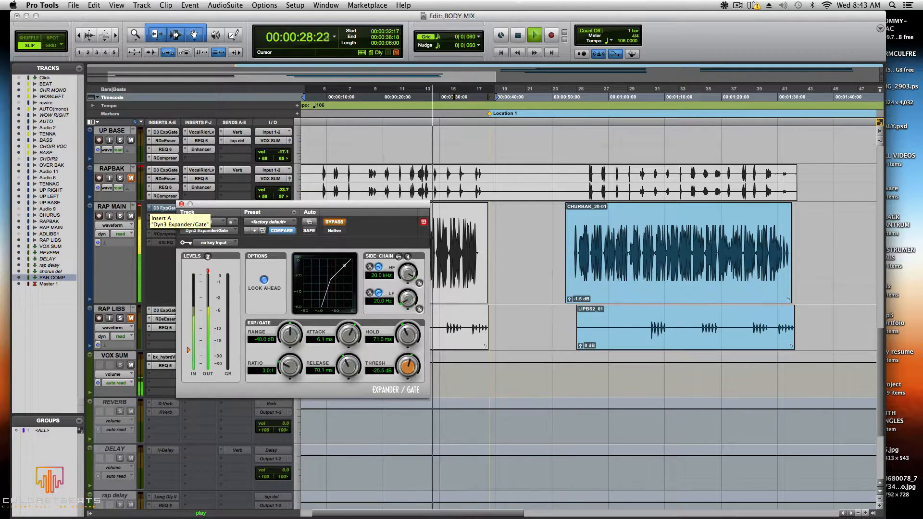
{"action": "left_click", "coordinate": [401, 96]}
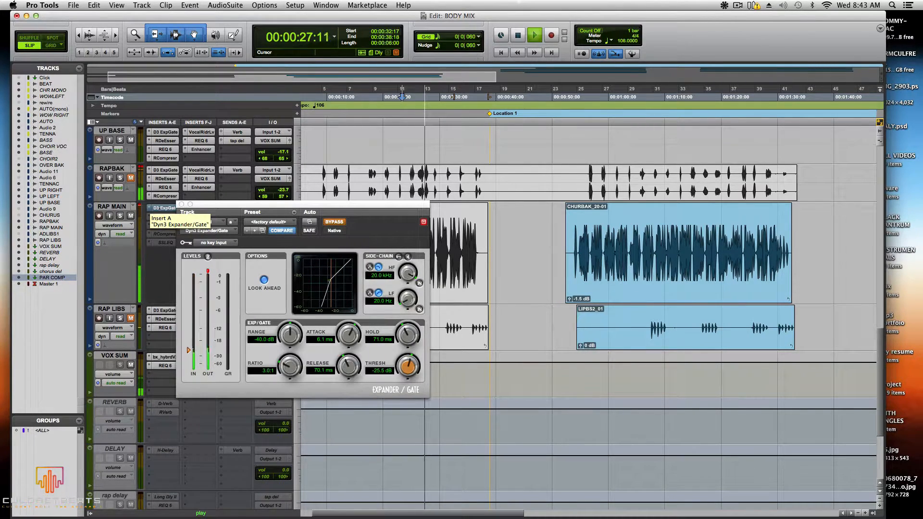
{"action": "key", "text": "space"}
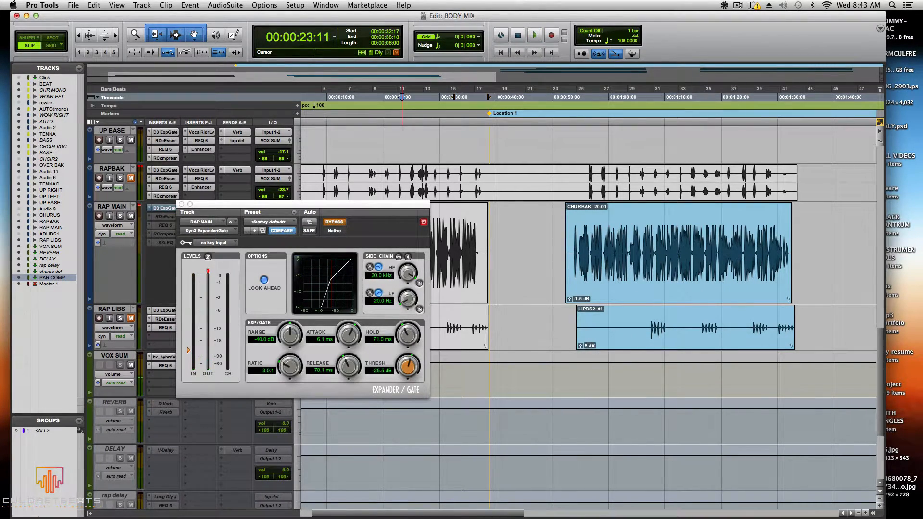
{"action": "right_click", "coordinate": [153, 208]}
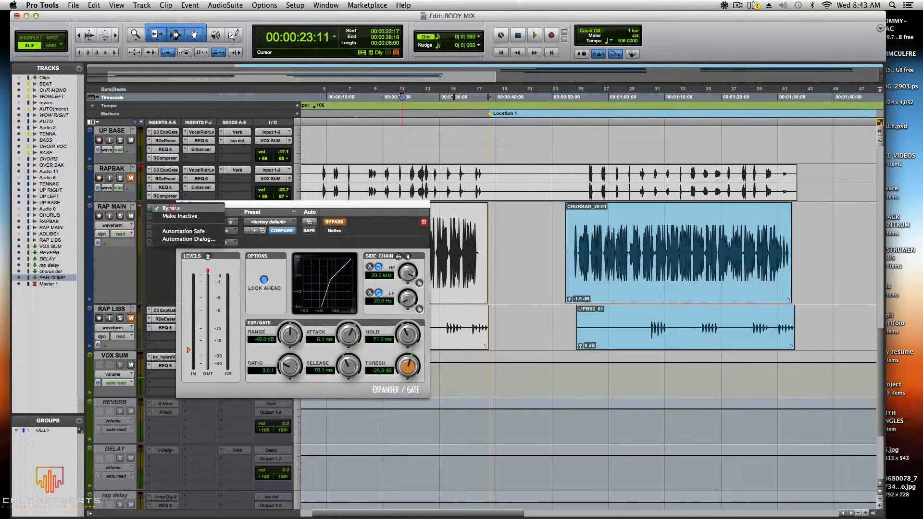
{"action": "left_click", "coordinate": [171, 208]}
{"action": "key", "text": "space"}
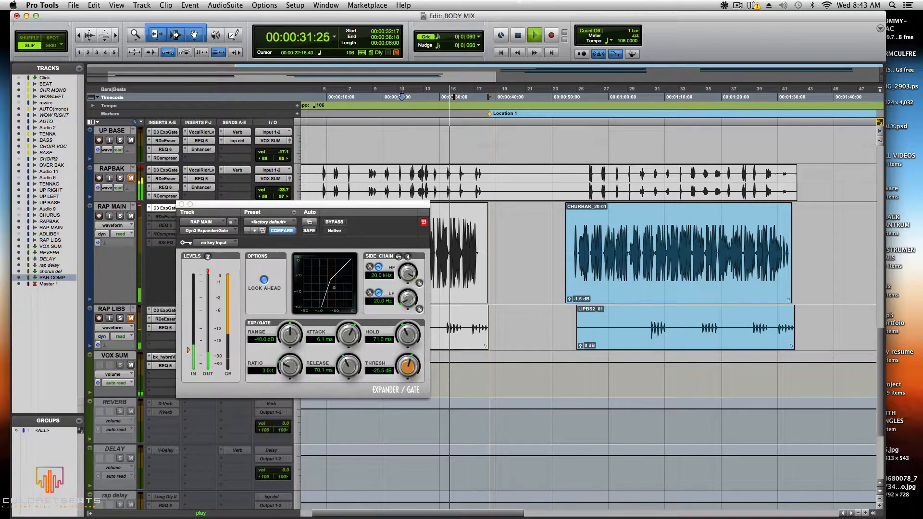
{"action": "key", "text": "space"}
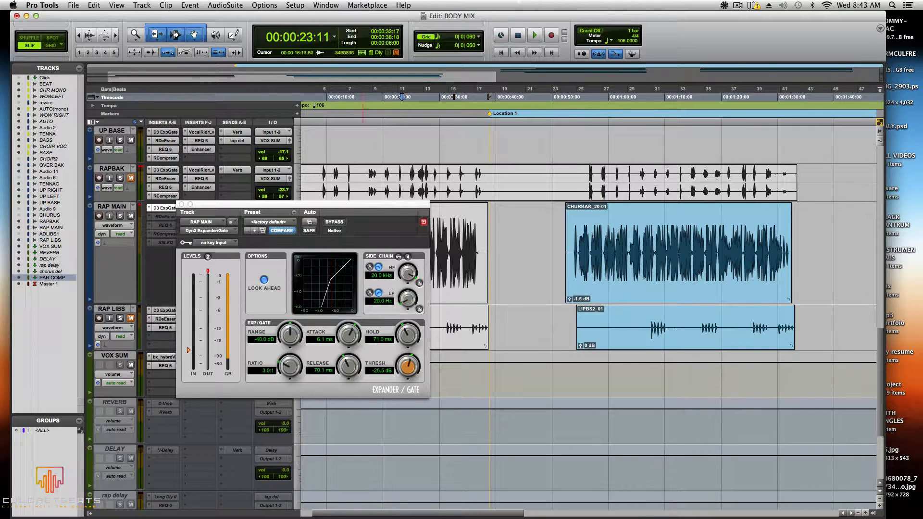
Compare the engaged and bypassed gate on the vocal from 00:00:12:18 and 00:00:11:13, leaving the gate engaged
{"action": "left_click", "coordinate": [341, 97]}
{"action": "key", "text": "space"}
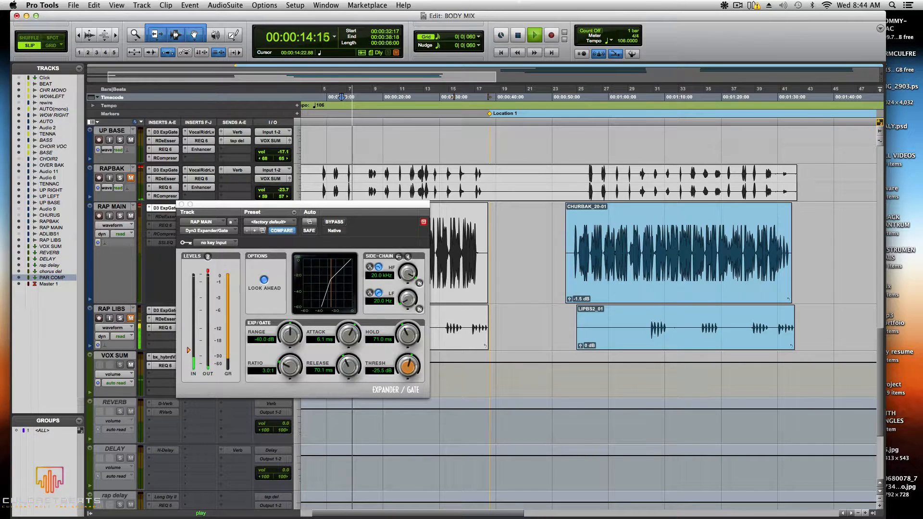
{"action": "key", "text": "space"}
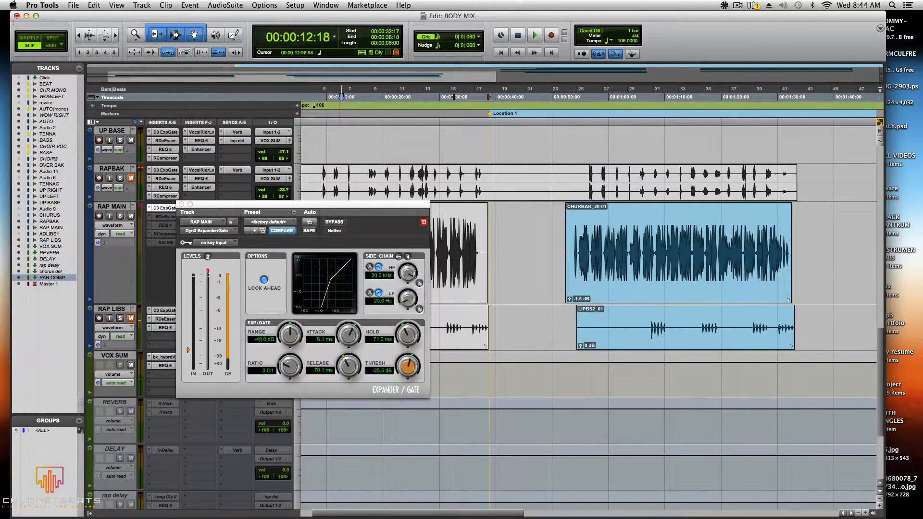
{"action": "right_click", "coordinate": [157, 207]}
{"action": "left_click", "coordinate": [167, 207]}
{"action": "key", "text": "space"}
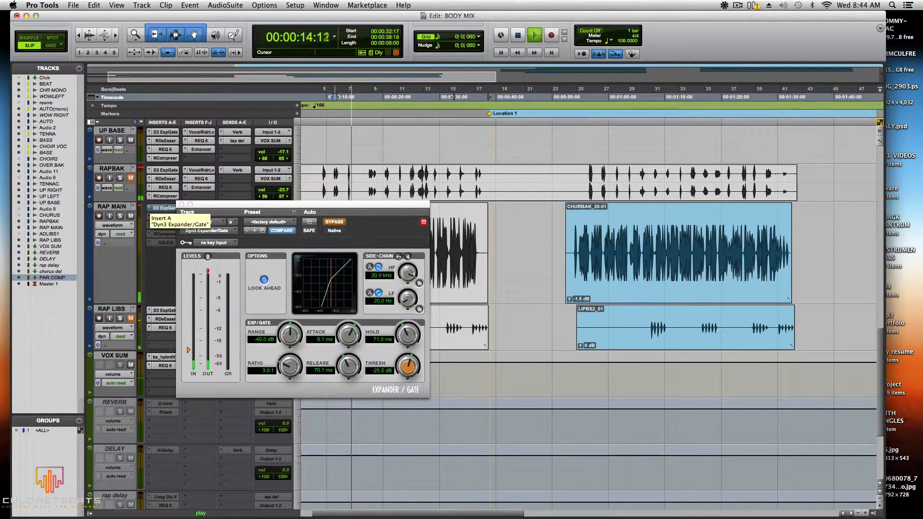
{"action": "key", "text": "space"}
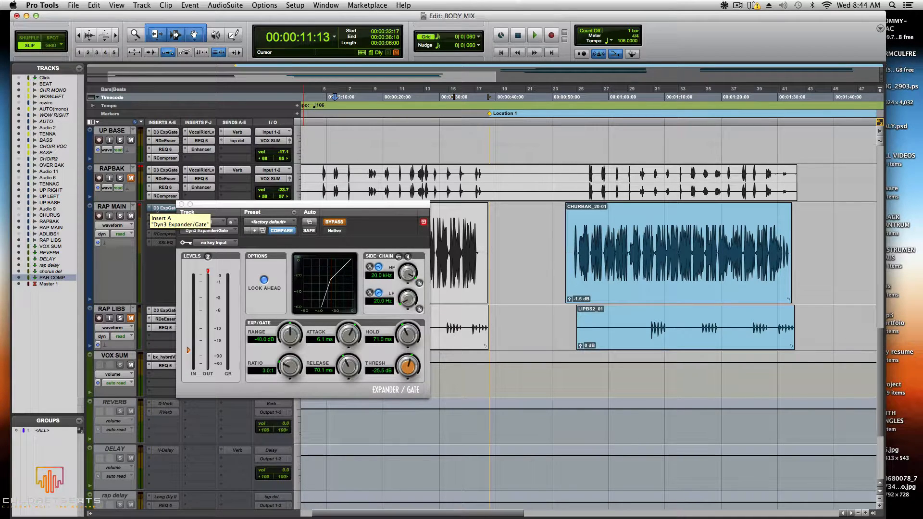
{"action": "left_click", "coordinate": [165, 209]}
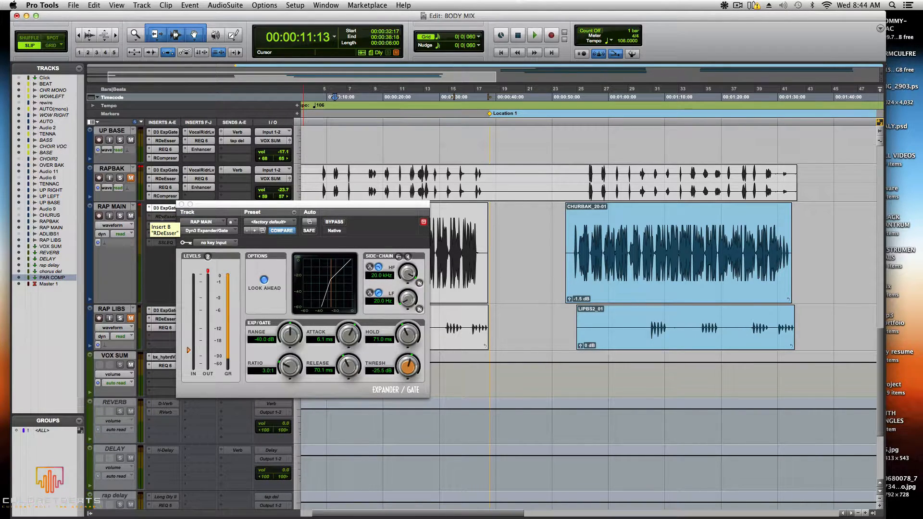
Close the gate window, make the RDeEsser insert on RAP MAIN active and open its plug-in window
{"action": "right_click", "coordinate": [164, 217]}
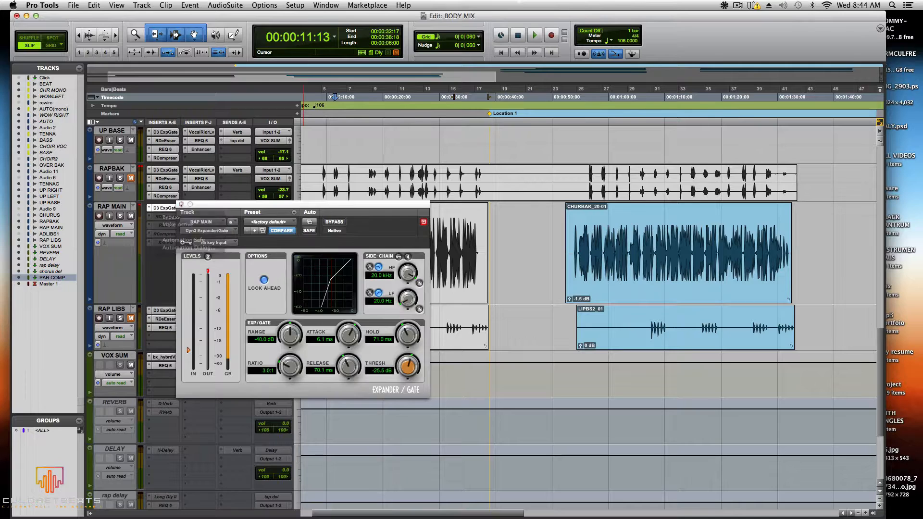
{"action": "left_click", "coordinate": [181, 204]}
{"action": "right_click", "coordinate": [165, 216]}
{"action": "left_click", "coordinate": [181, 225]}
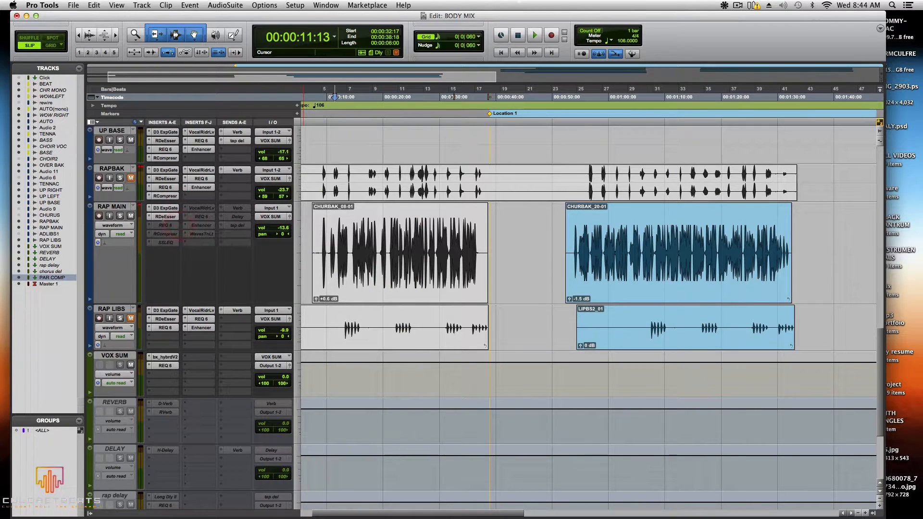
{"action": "left_click", "coordinate": [162, 217]}
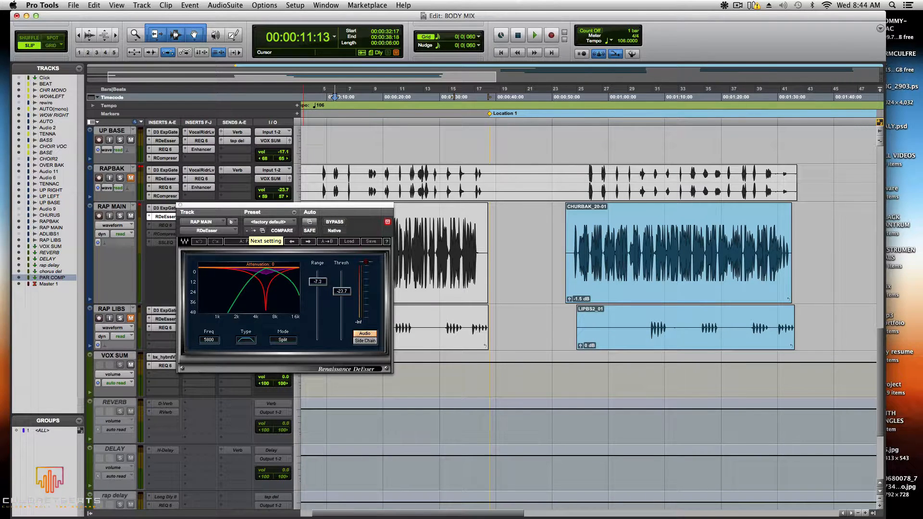
Compare RAP MAIN with the RDeEsser bypassed and engaged from 00:00:11:13, leaving it engaged and its window clear of the inserts
{"action": "right_click", "coordinate": [154, 216]}
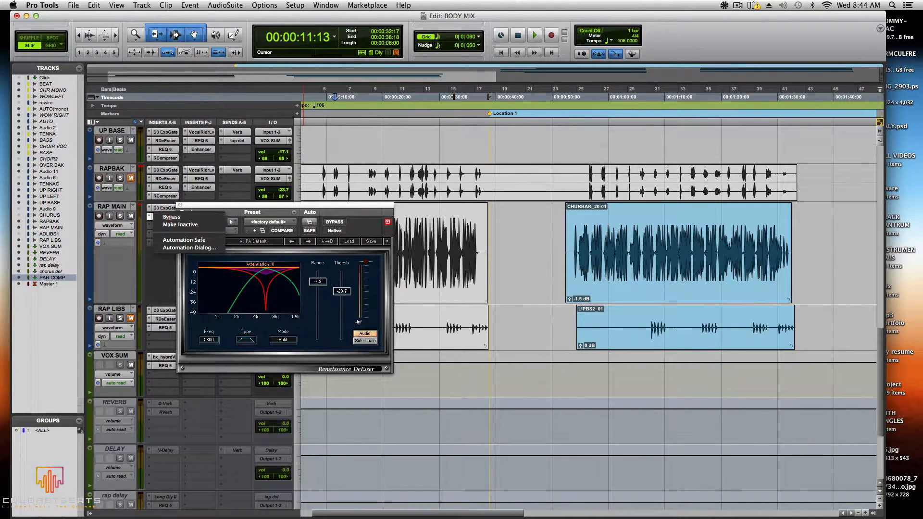
{"action": "left_click", "coordinate": [162, 217]}
{"action": "key", "text": "space"}
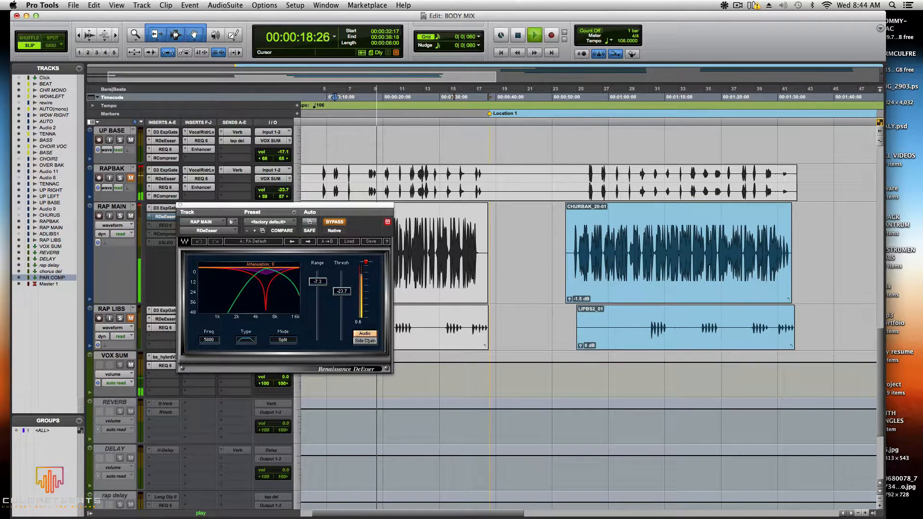
{"action": "key", "text": "space"}
{"action": "right_click", "coordinate": [167, 218]}
{"action": "left_click", "coordinate": [166, 217]}
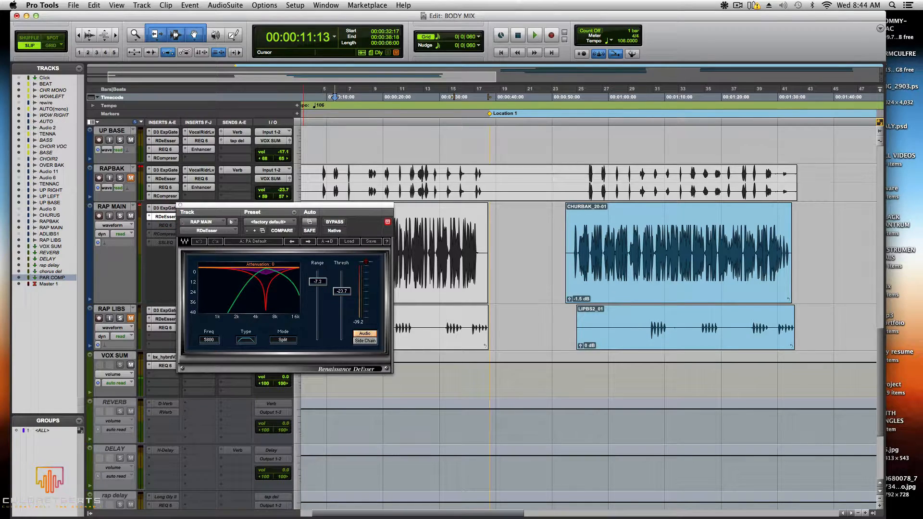
{"action": "key", "text": "space"}
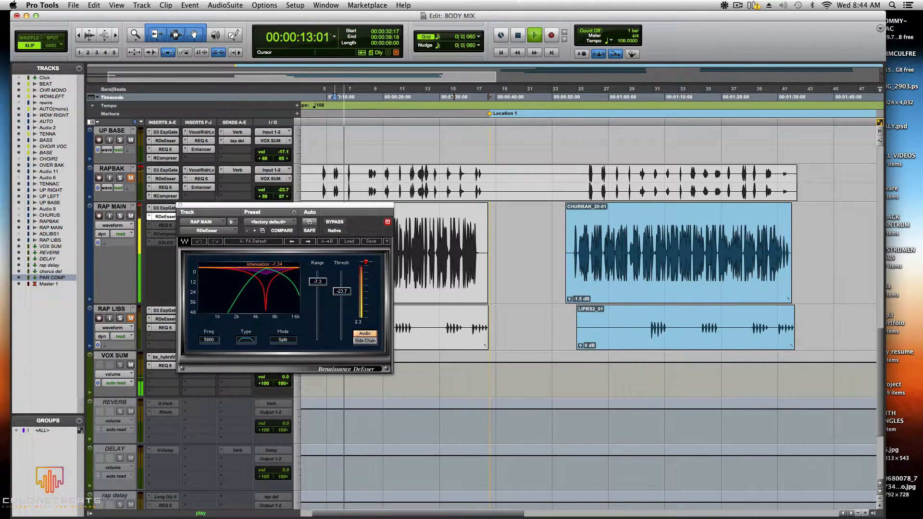
{"action": "left_click_drag", "start_coordinate": [227, 207], "coordinate": [347, 243]}
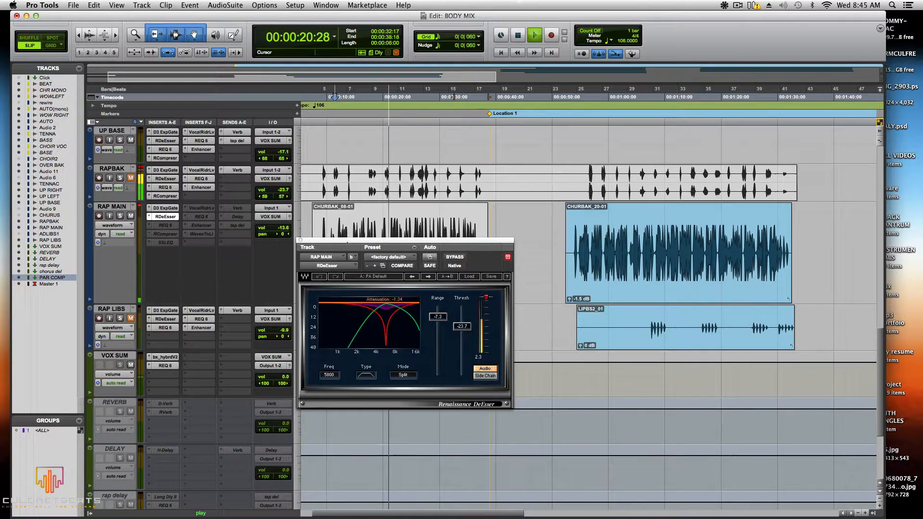
{"action": "key", "text": "space"}
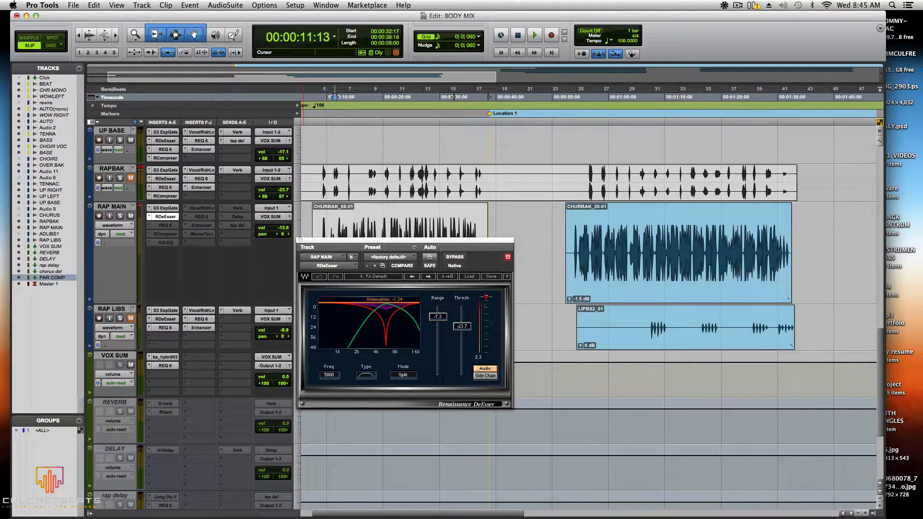
Play RAP MAIN from 00:00:10:20 and switch the RDeEsser monitoring to Side Chain and back to Audio
{"action": "left_click_drag", "start_coordinate": [335, 97], "coordinate": [468, 98]}
{"action": "key", "text": "space"}
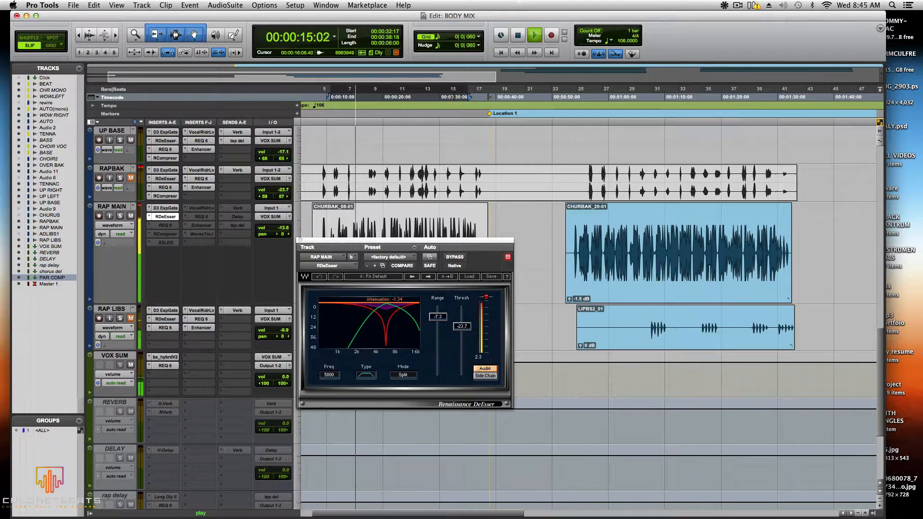
{"action": "left_click", "coordinate": [486, 376]}
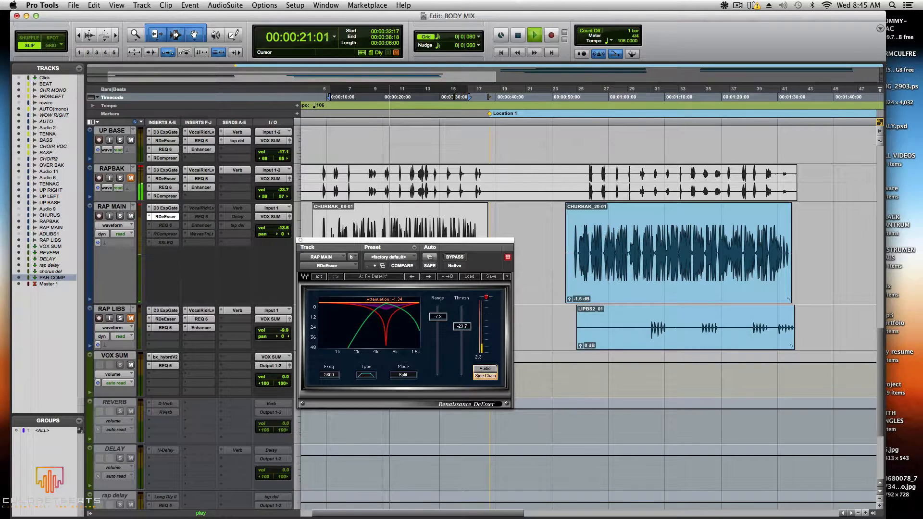
{"action": "left_click", "coordinate": [485, 372]}
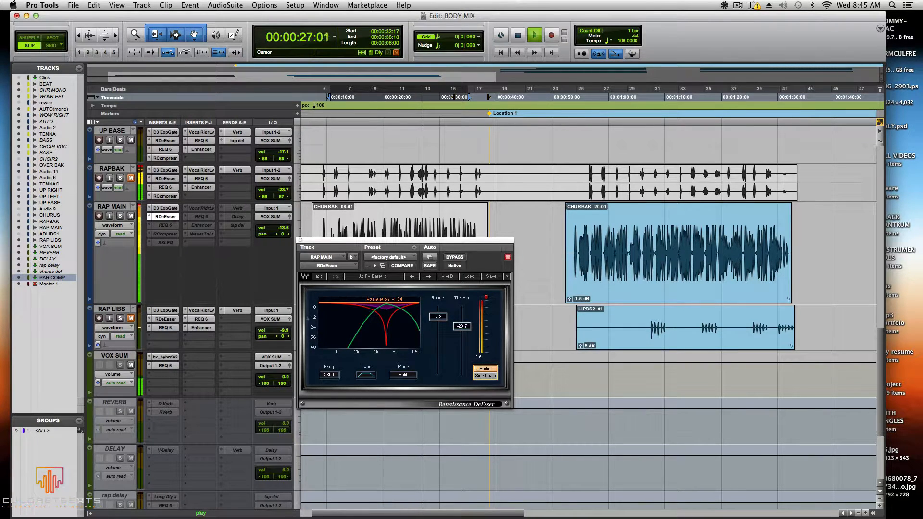
Compare RAP MAIN with the RDeEsser bypassed and re-engaged during playback, leave it engaged and stop playback
{"action": "right_click", "coordinate": [165, 217]}
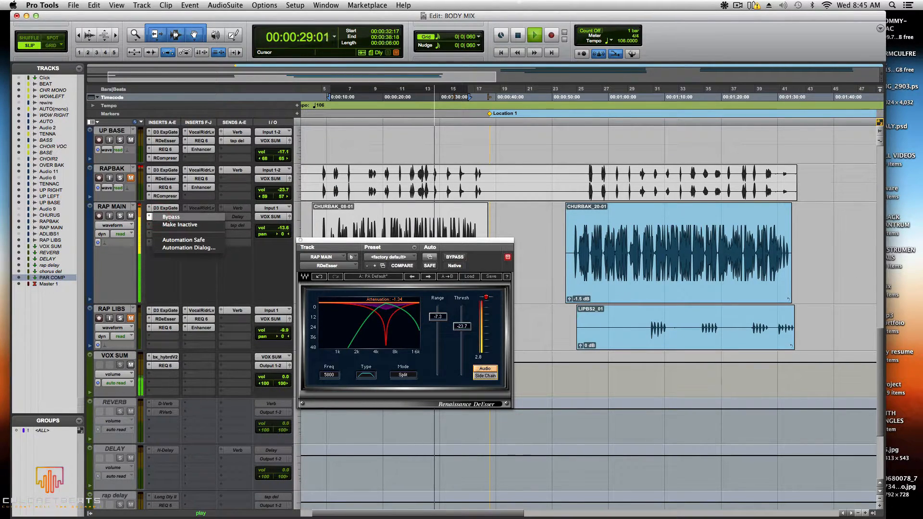
{"action": "left_click", "coordinate": [171, 216]}
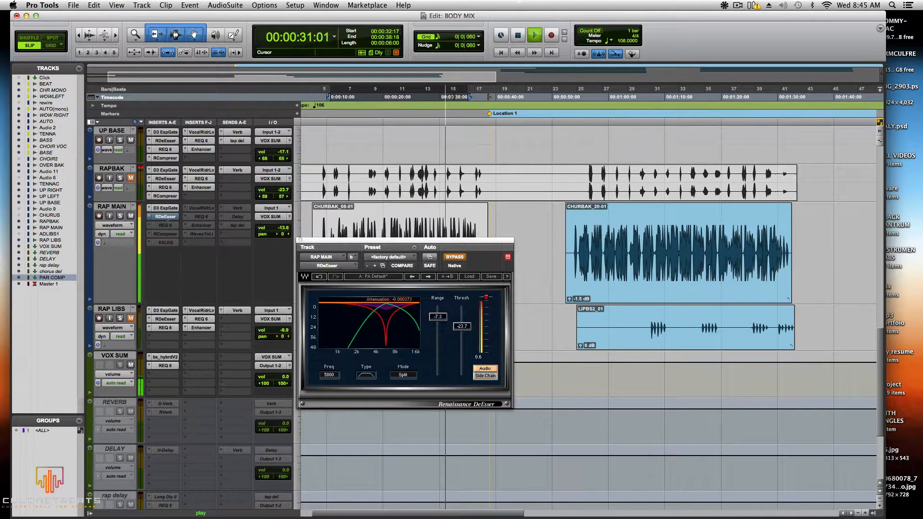
{"action": "right_click", "coordinate": [165, 217]}
{"action": "left_click", "coordinate": [173, 217]}
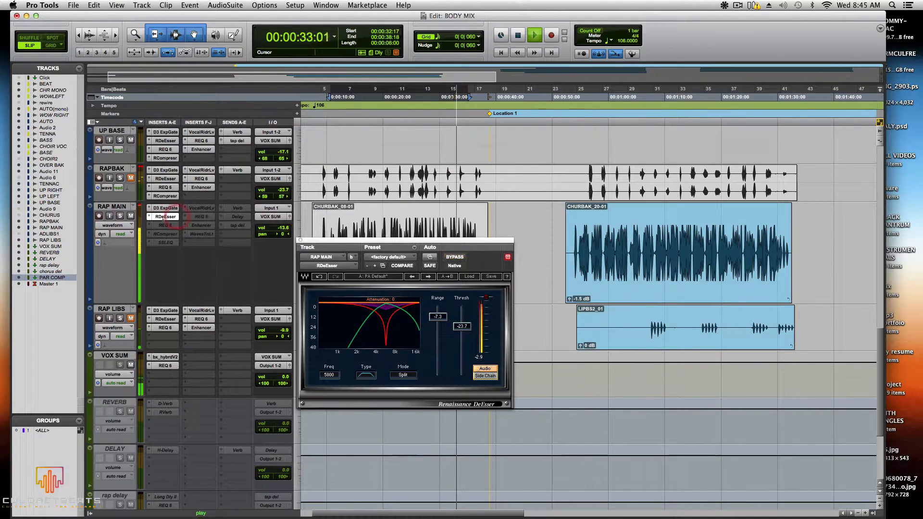
{"action": "key", "text": "space"}
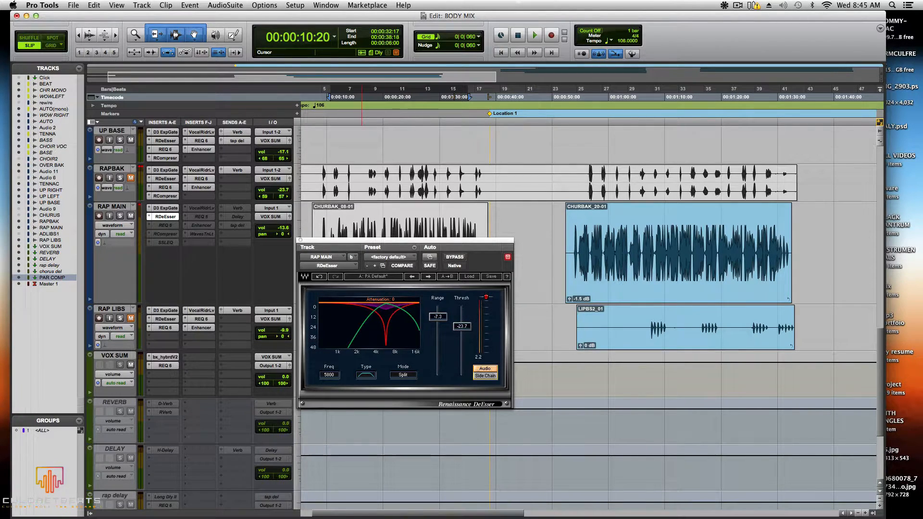
Browse the mono Dynamics plug-ins available for the RDeEsser slot on RAP MAIN and keep RDeEsser selected
{"action": "left_click", "coordinate": [165, 216]}
{"action": "mouse_move", "coordinate": [183, 216]}
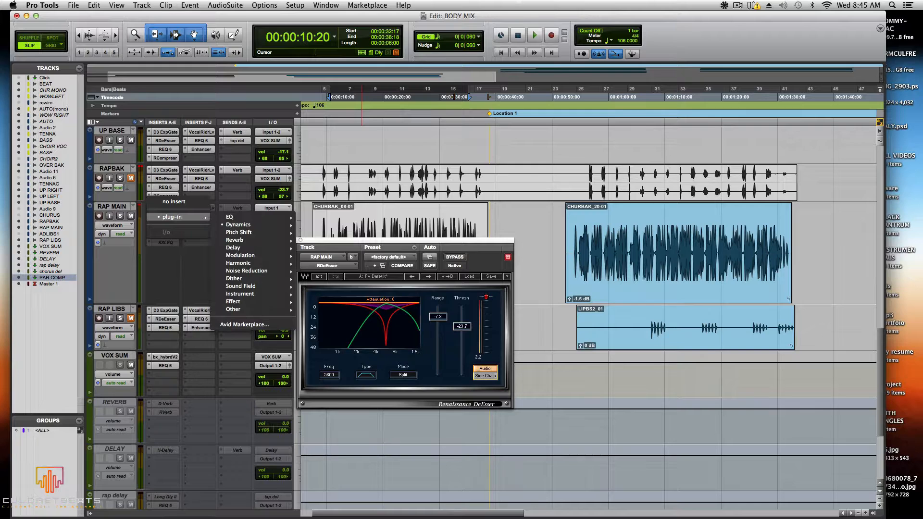
{"action": "mouse_move", "coordinate": [250, 224]}
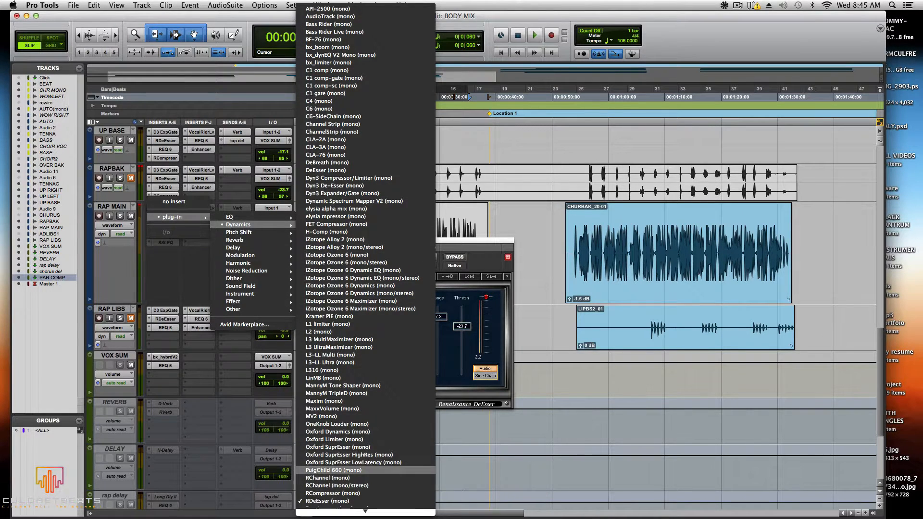
{"action": "scroll", "coordinate": [343, 469], "scroll_direction": "down", "scroll_amount": 5}
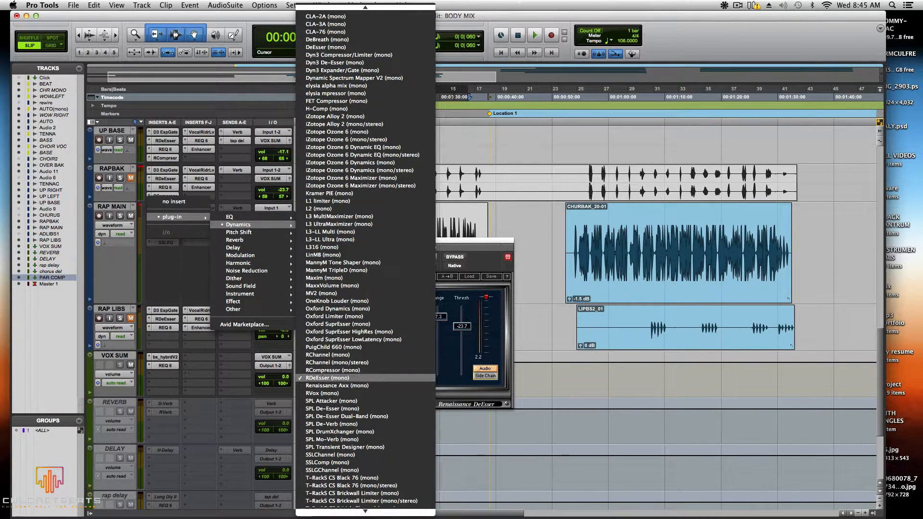
{"action": "left_click", "coordinate": [331, 378]}
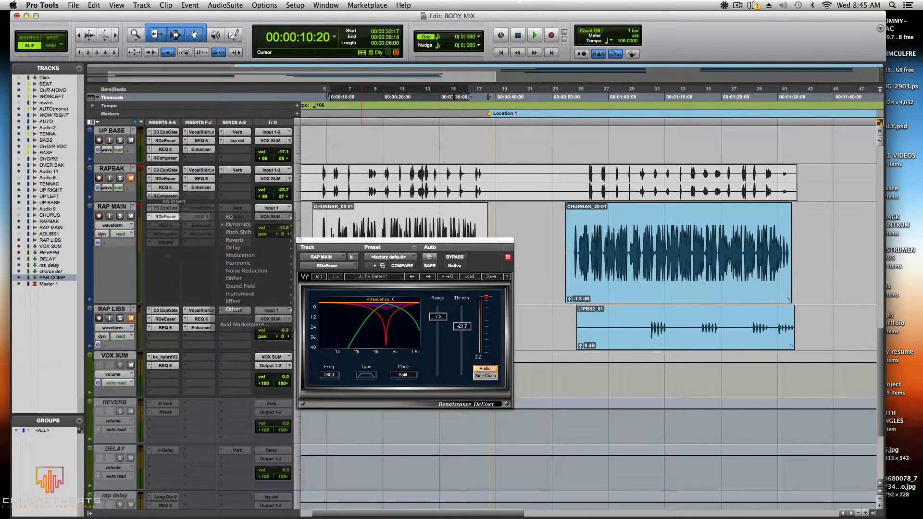
Make the REQ 6 insert on RAP MAIN active, set its band 6 frequency to 5301 and close its window
{"action": "right_click", "coordinate": [157, 226]}
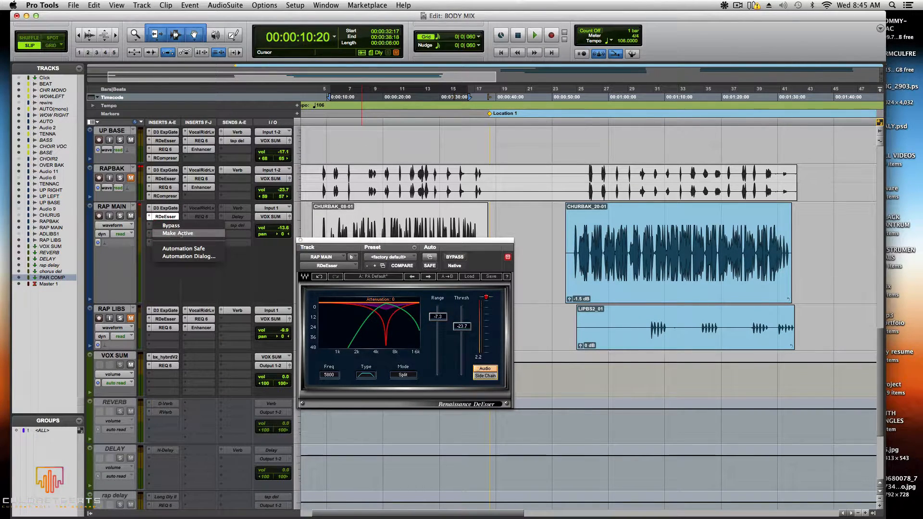
{"action": "left_click", "coordinate": [177, 233]}
{"action": "left_click", "coordinate": [165, 225]}
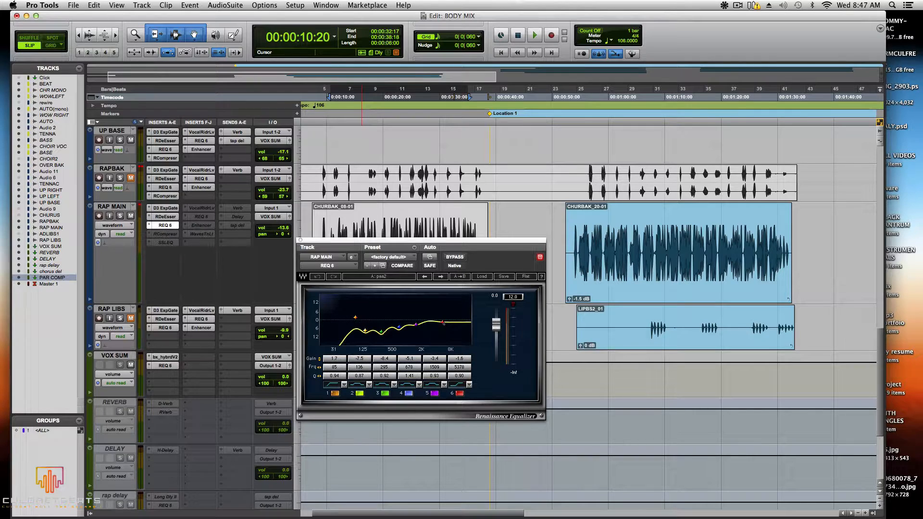
{"action": "left_click_drag", "start_coordinate": [443, 323], "coordinate": [443, 322]}
{"action": "left_click", "coordinate": [299, 239]}
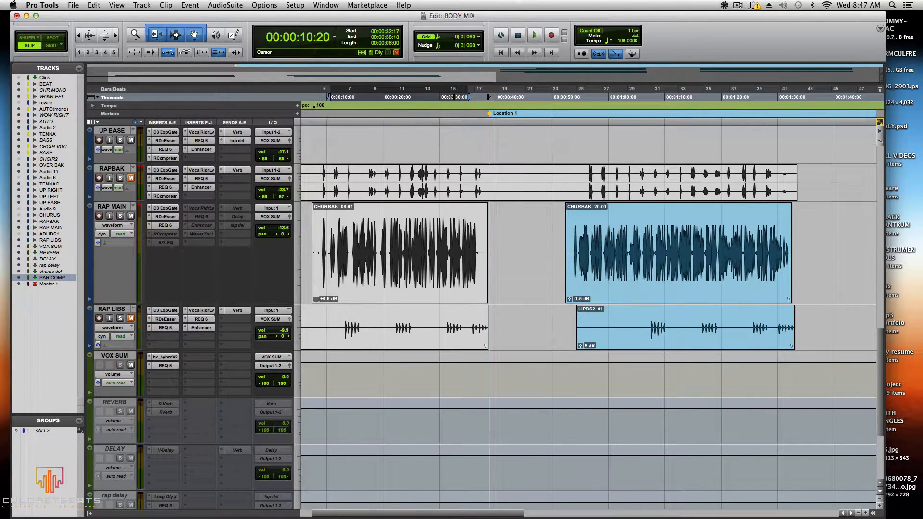
Make the RCompressor insert on RAP MAIN active, open its plug-in window and bypass it
{"action": "right_click", "coordinate": [158, 234]}
{"action": "left_click", "coordinate": [178, 242]}
{"action": "left_click", "coordinate": [163, 234]}
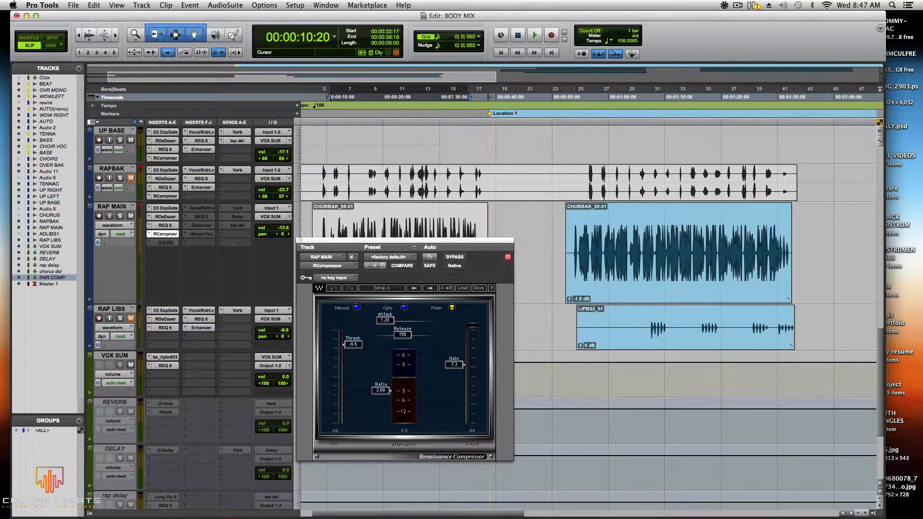
{"action": "right_click", "coordinate": [163, 234]}
{"action": "left_click", "coordinate": [179, 239]}
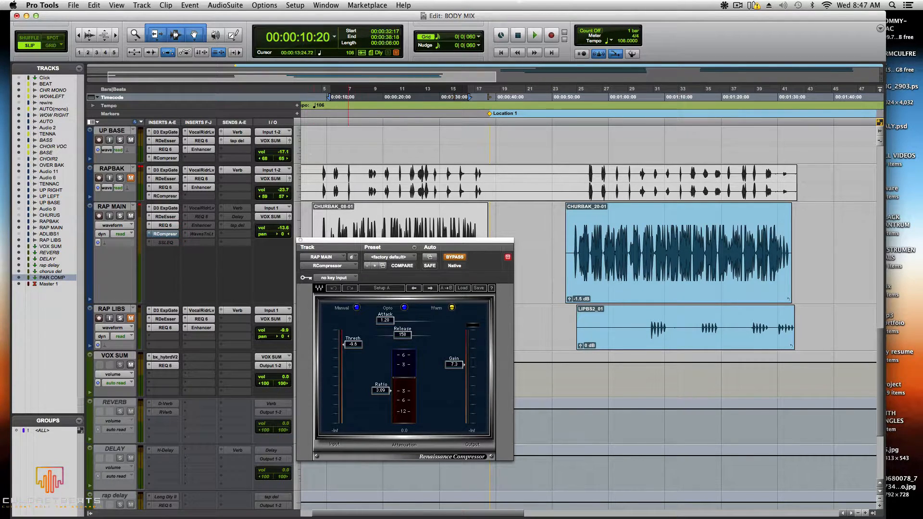
Compare RAP MAIN with REQ 6 bypassed and engaged from 00:00:10:20, leave it engaged and review its equalizer curve
{"action": "key", "text": "space"}
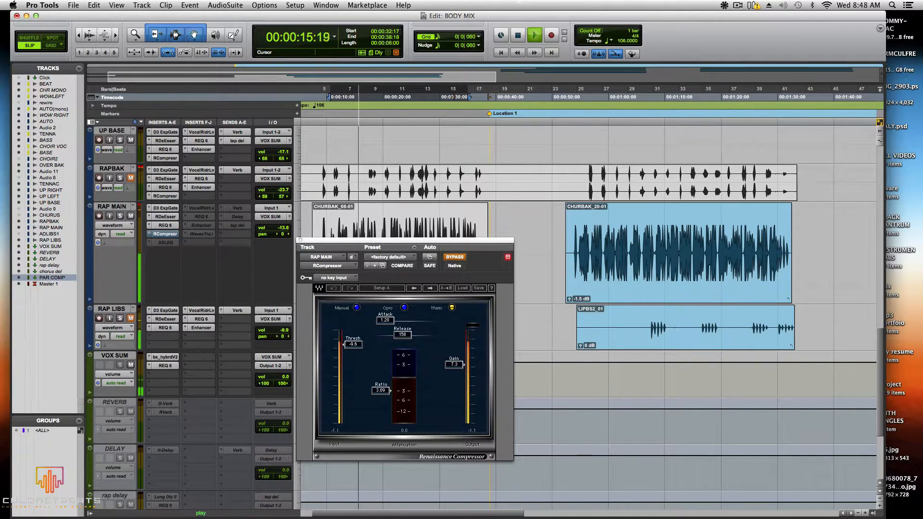
{"action": "right_click", "coordinate": [165, 233]}
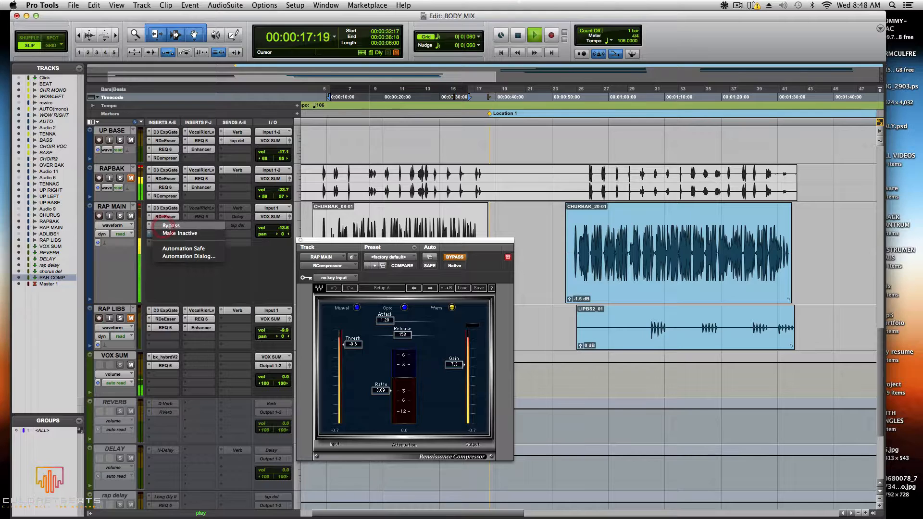
{"action": "left_click", "coordinate": [172, 226]}
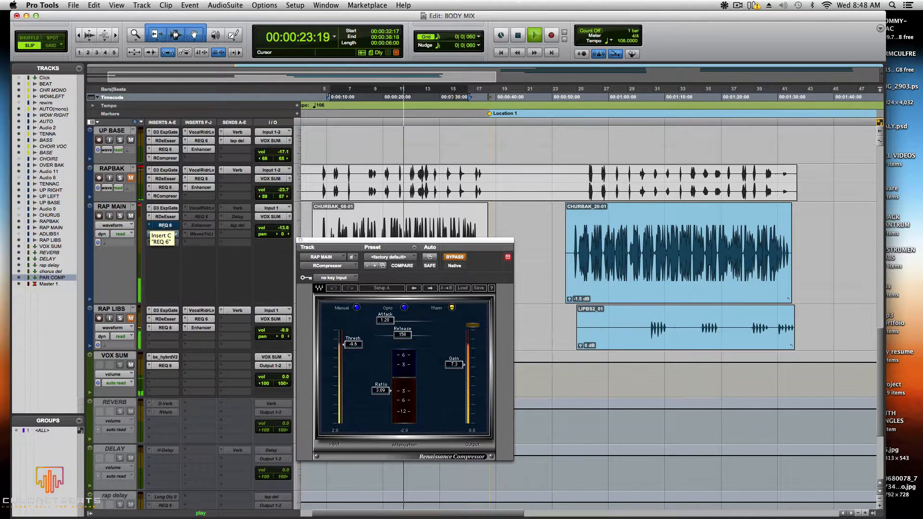
{"action": "left_click", "coordinate": [300, 239]}
{"action": "right_click", "coordinate": [155, 225]}
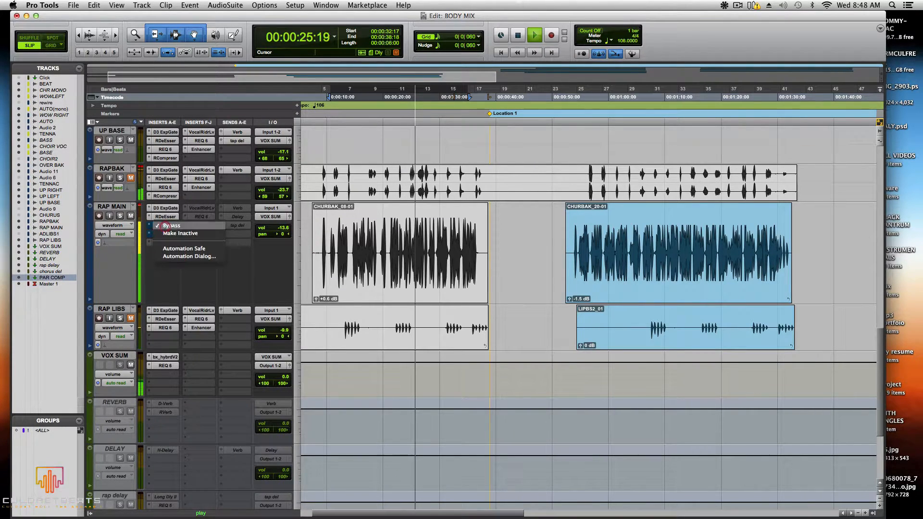
{"action": "left_click", "coordinate": [173, 226]}
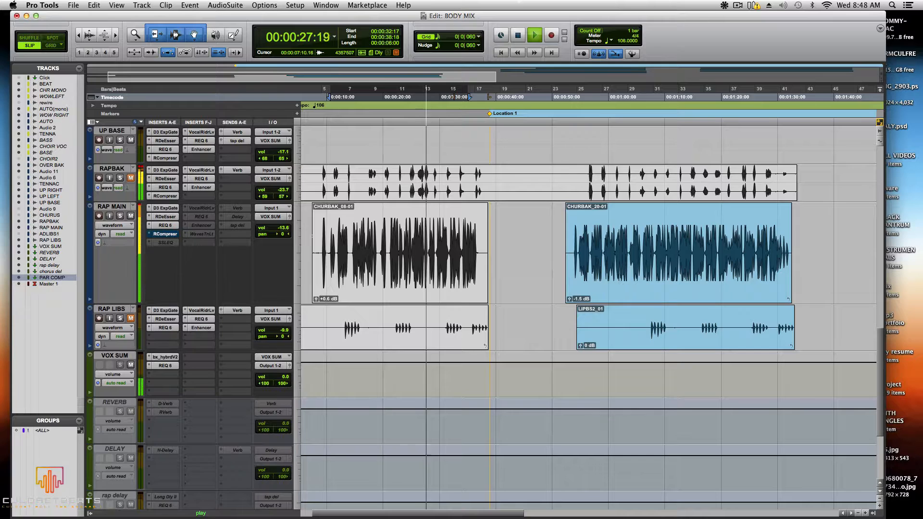
{"action": "key", "text": "space"}
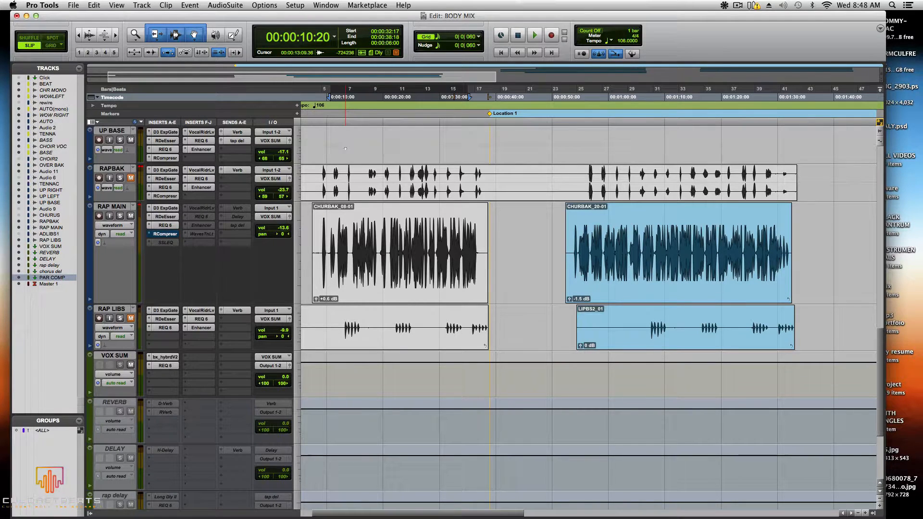
{"action": "left_click", "coordinate": [163, 224]}
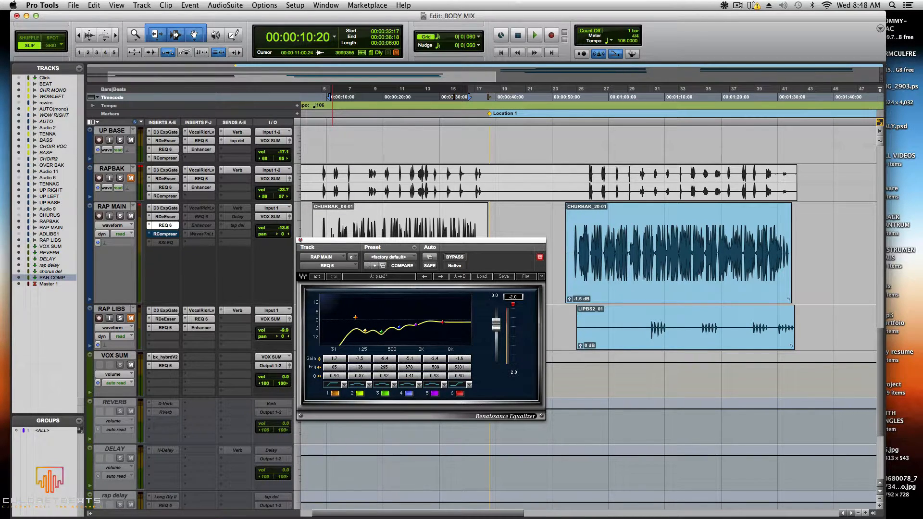
{"action": "left_click", "coordinate": [299, 240]}
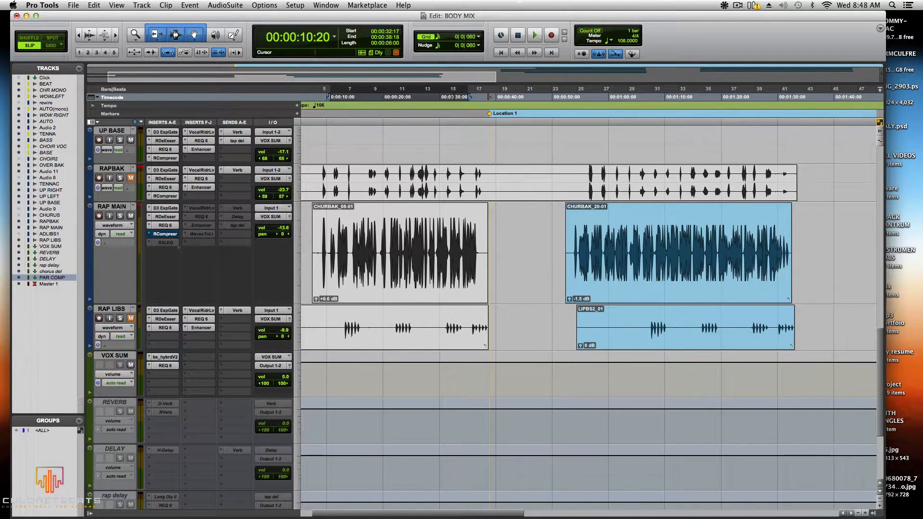
Take the RCompressor on RAP MAIN out of bypass, open its window and play the vocal from 00:00:10:20
{"action": "right_click", "coordinate": [159, 235]}
{"action": "left_click", "coordinate": [162, 233]}
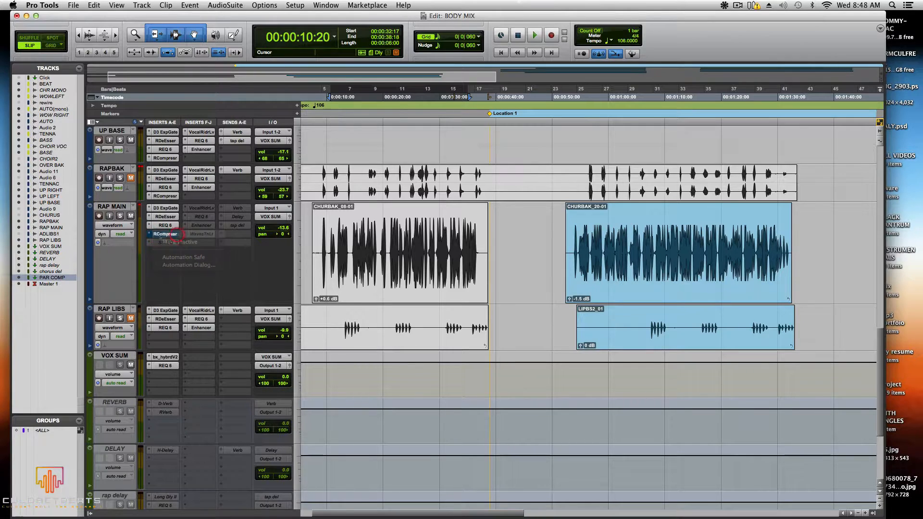
{"action": "left_click", "coordinate": [162, 235]}
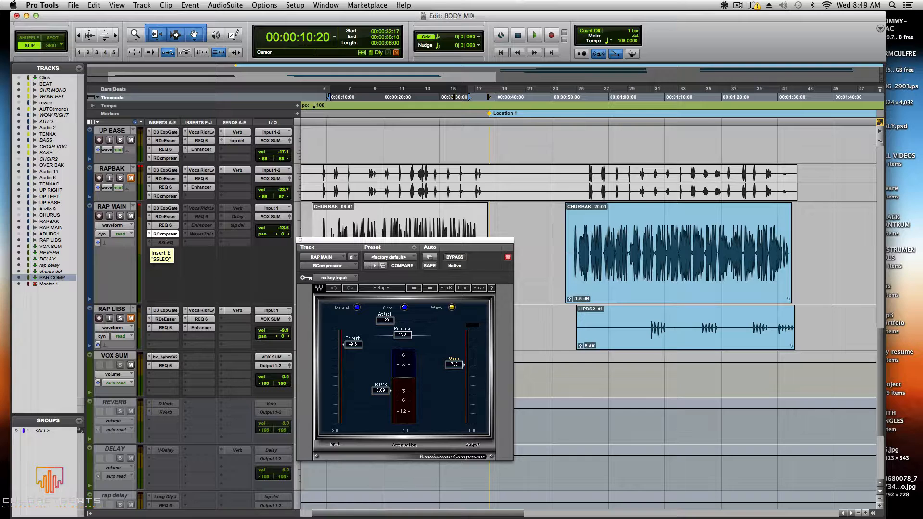
{"action": "key", "text": "space"}
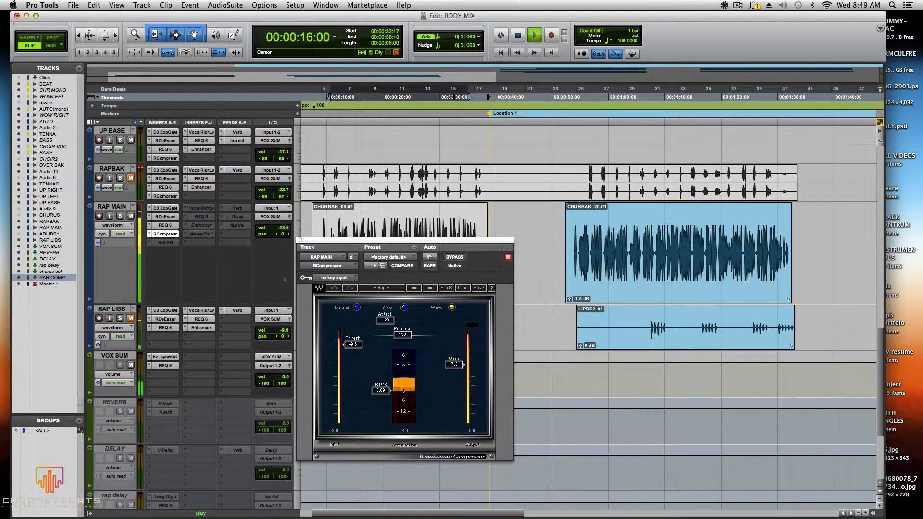
{"action": "key", "text": "space"}
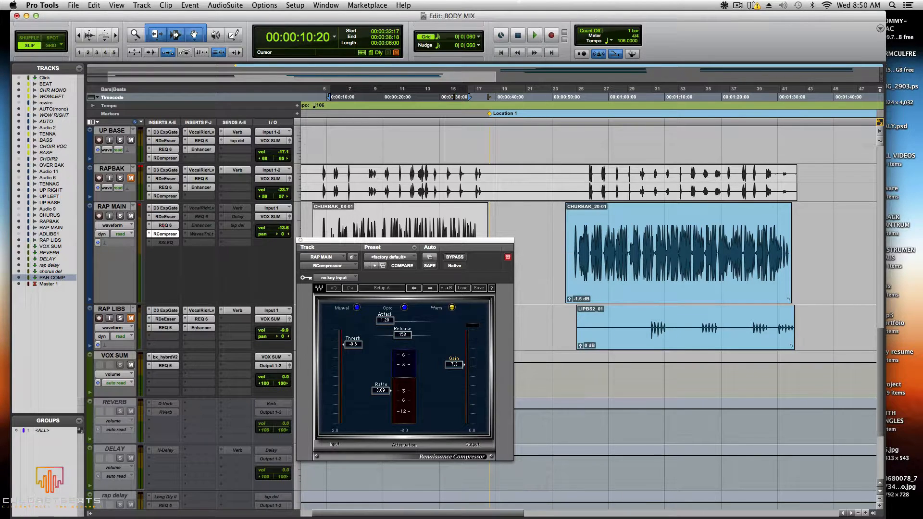
Review the REQ 6 settings on RAP MAIN once more and return to the RCompressor window
{"action": "left_click", "coordinate": [165, 225]}
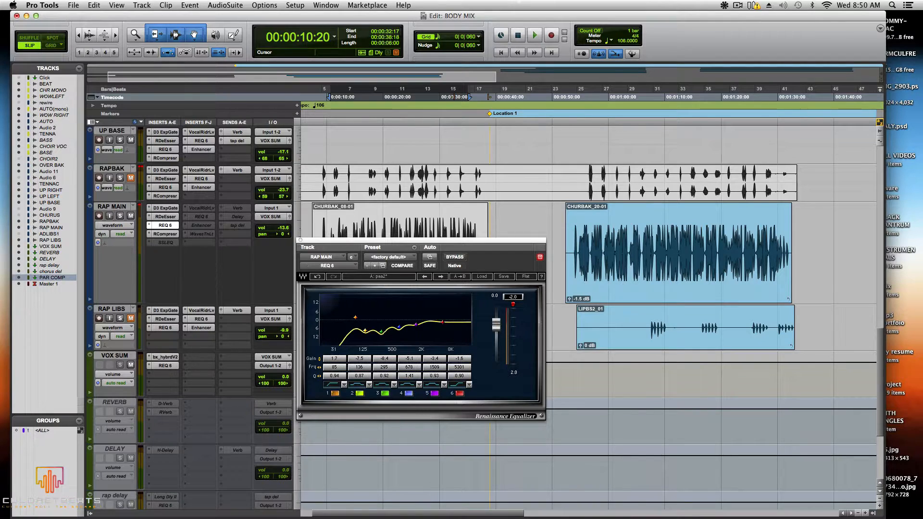
{"action": "left_click", "coordinate": [301, 239]}
{"action": "left_click", "coordinate": [165, 233]}
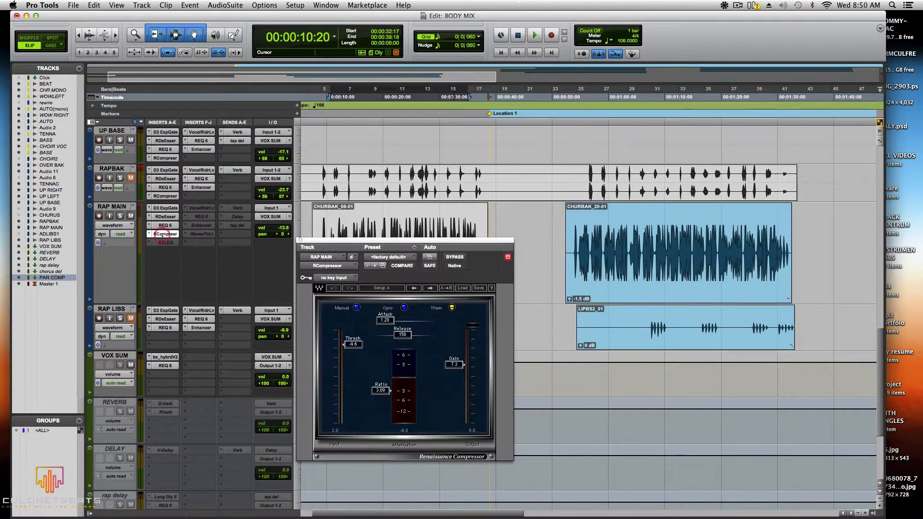
Make the SSLEQ insert on RAP MAIN active and open its plug-in window
{"action": "right_click", "coordinate": [159, 237]}
{"action": "left_click", "coordinate": [171, 243]}
{"action": "right_click", "coordinate": [165, 235]}
{"action": "left_click", "coordinate": [177, 250]}
{"action": "left_click", "coordinate": [164, 243]}
{"action": "right_click", "coordinate": [161, 242]}
{"action": "left_click", "coordinate": [159, 243]}
{"action": "left_click", "coordinate": [164, 242]}
{"action": "left_click", "coordinate": [164, 242]}
Browse the mono EQ plug-ins available for the SSLEQ slot, keep SSLEQ and move its window closer to the inserts
{"action": "left_click", "coordinate": [163, 243]}
{"action": "mouse_move", "coordinate": [172, 242]}
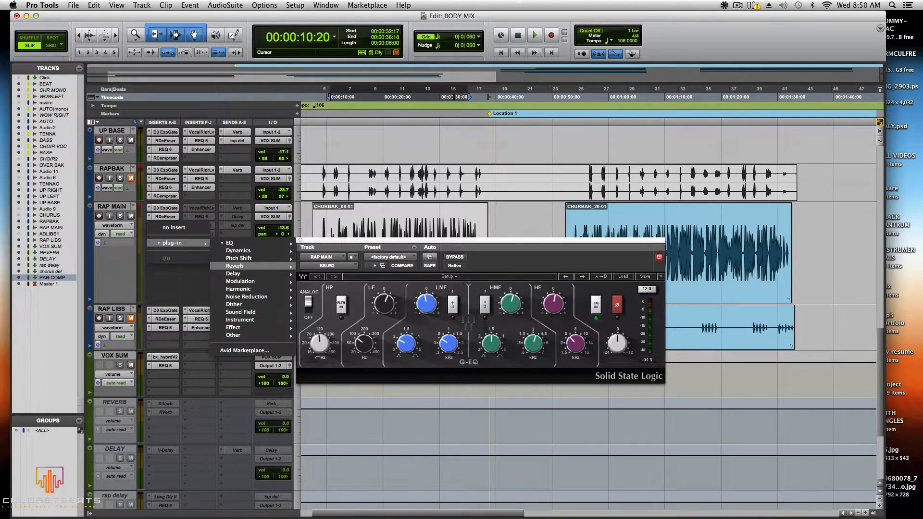
{"action": "mouse_move", "coordinate": [230, 242]}
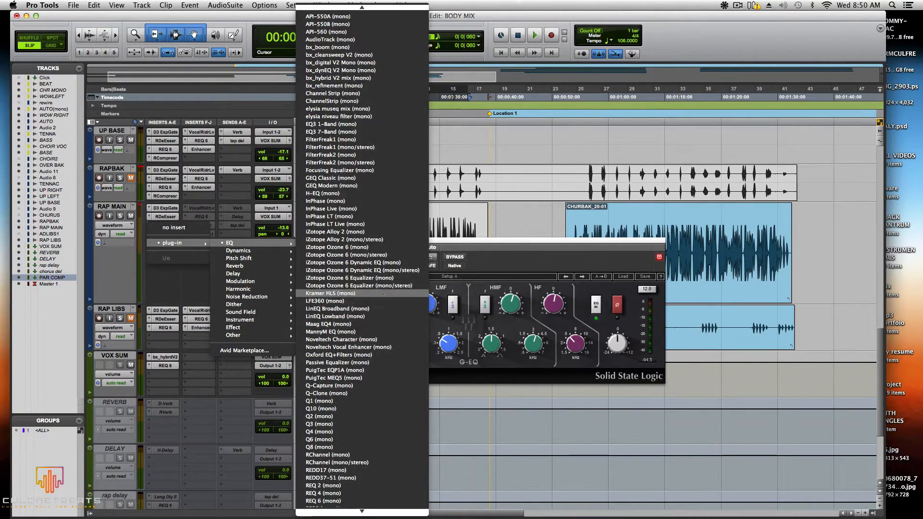
{"action": "scroll", "coordinate": [365, 293], "scroll_direction": "down", "scroll_amount": 6}
{"action": "scroll", "coordinate": [365, 293], "scroll_direction": "down", "scroll_amount": 2}
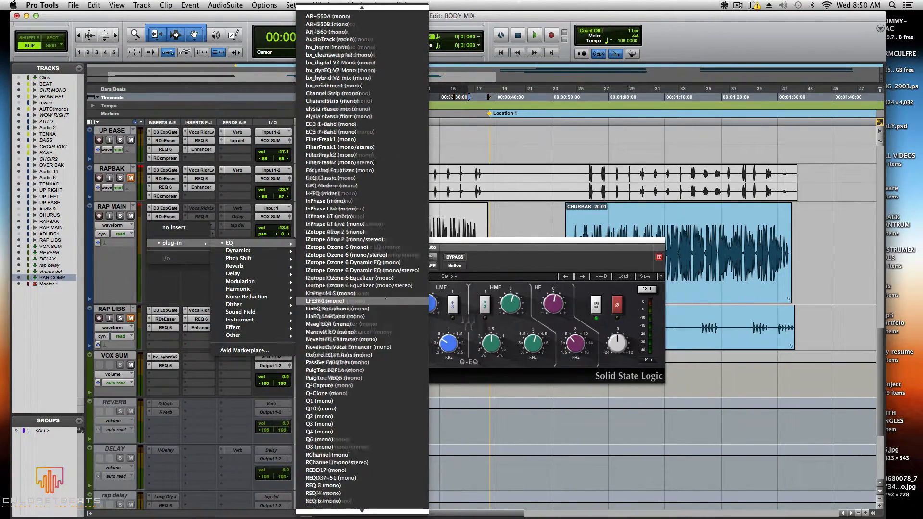
{"action": "left_click", "coordinate": [323, 272]}
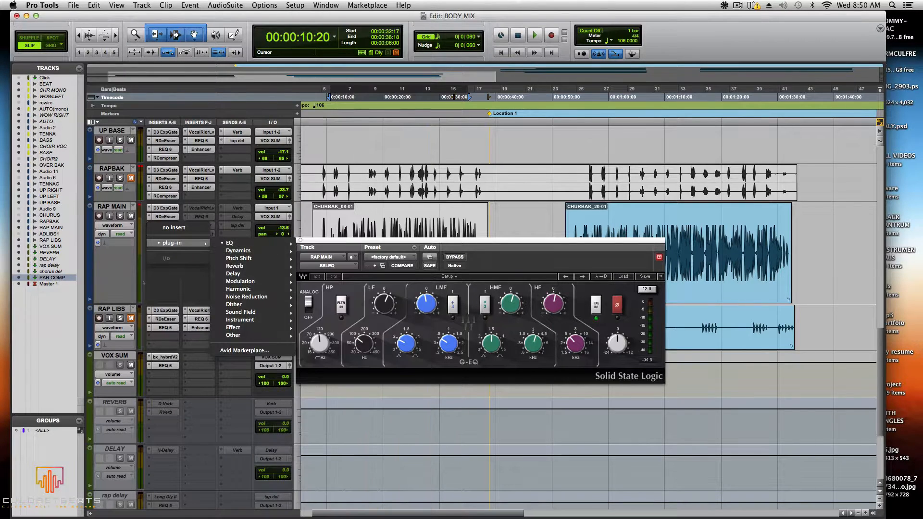
{"action": "left_click_drag", "start_coordinate": [357, 241], "coordinate": [317, 243]}
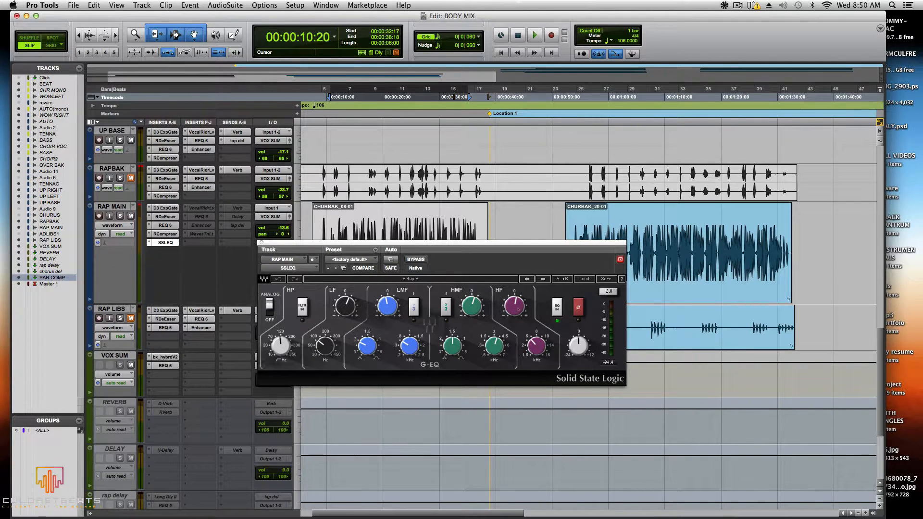
Compare the REQ 6, RCompressor and SSLEQ settings on RAP MAIN, examine the SSLEQ knobs and close the plug-in window
{"action": "left_click", "coordinate": [165, 225]}
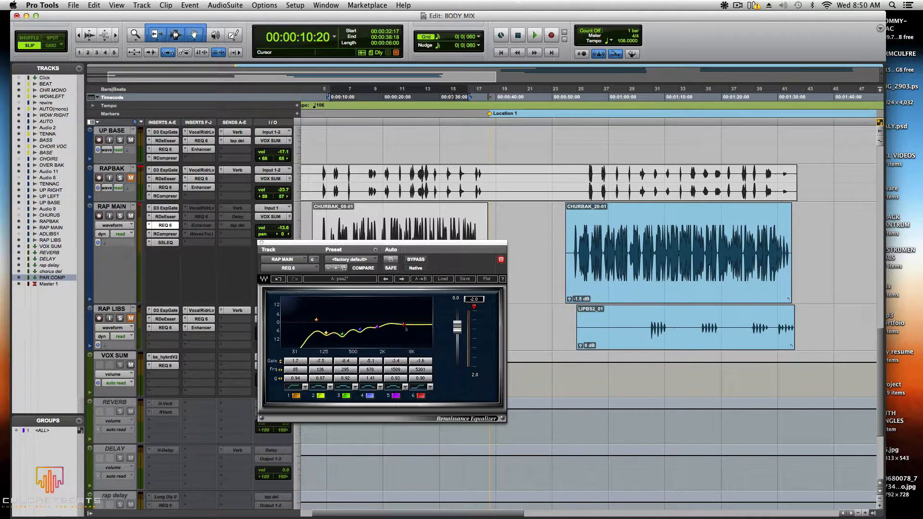
{"action": "left_click", "coordinate": [163, 234]}
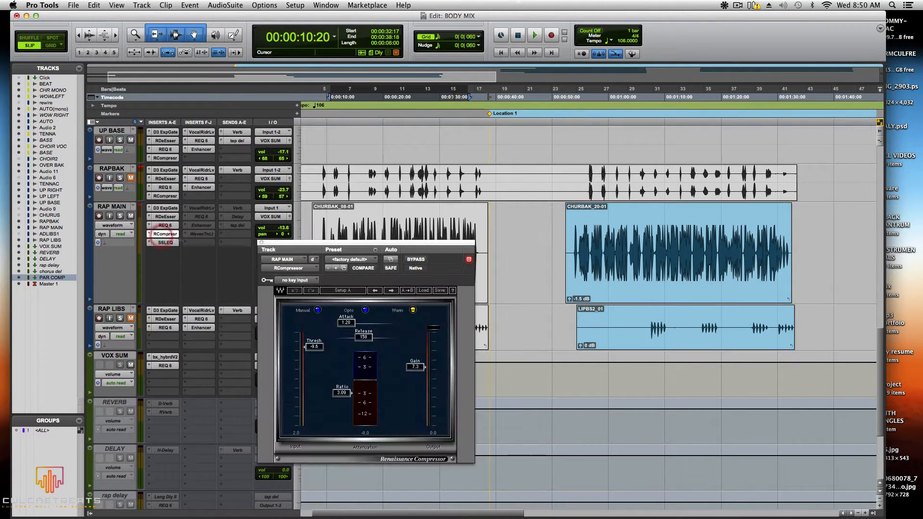
{"action": "left_click", "coordinate": [163, 225]}
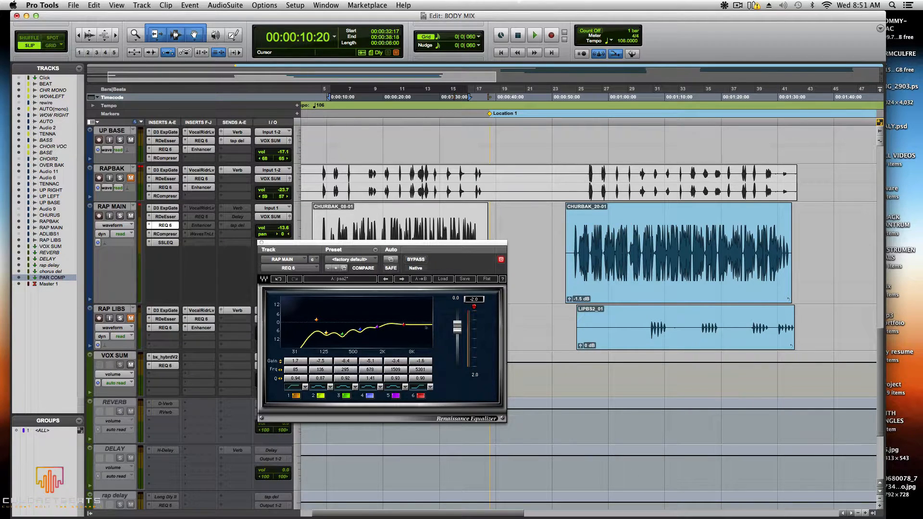
{"action": "left_click", "coordinate": [165, 242]}
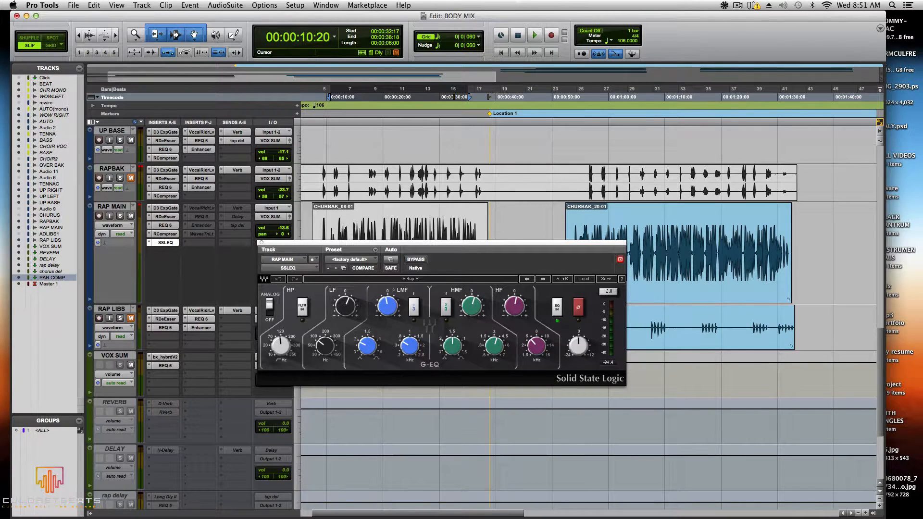
{"action": "mouse_move", "coordinate": [410, 346]}
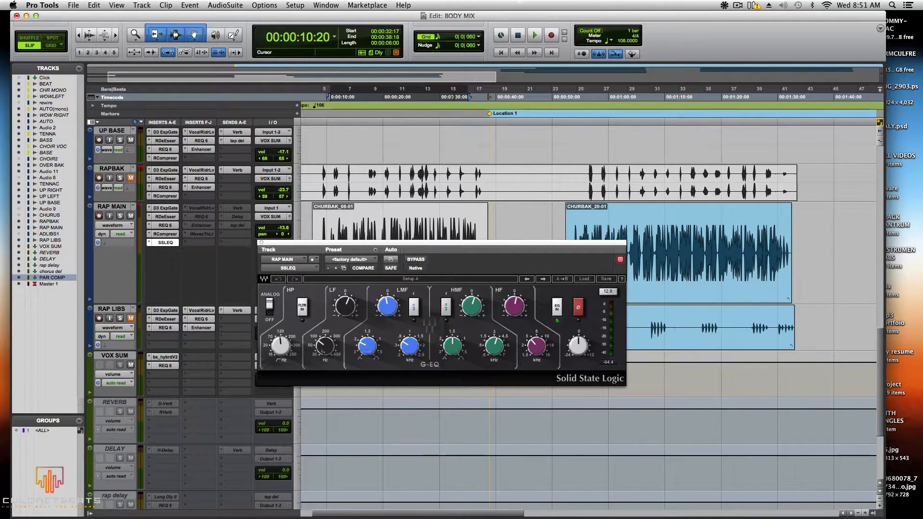
{"action": "mouse_move", "coordinate": [330, 349]}
{"action": "left_click", "coordinate": [261, 243]}
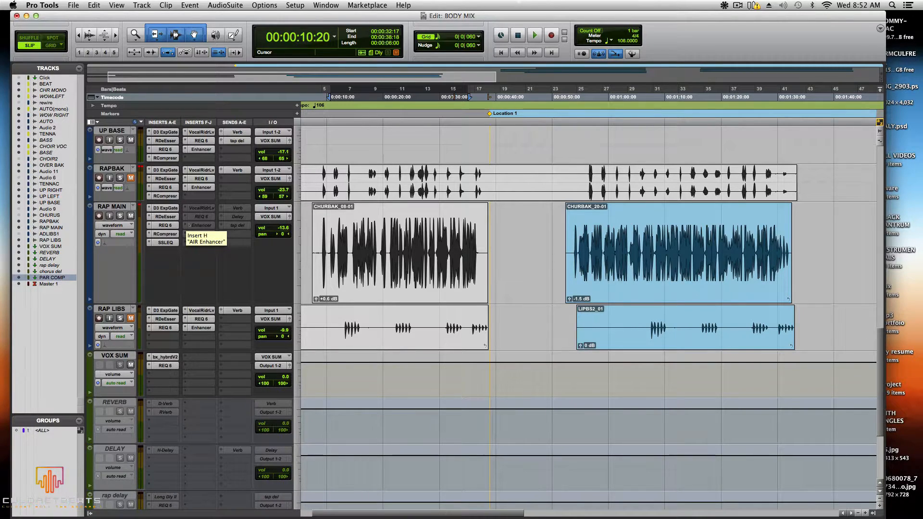
Make the Vocal Rider Live insert on RAP MAIN active, open its window and reposition it so all controls show
{"action": "right_click", "coordinate": [190, 209]}
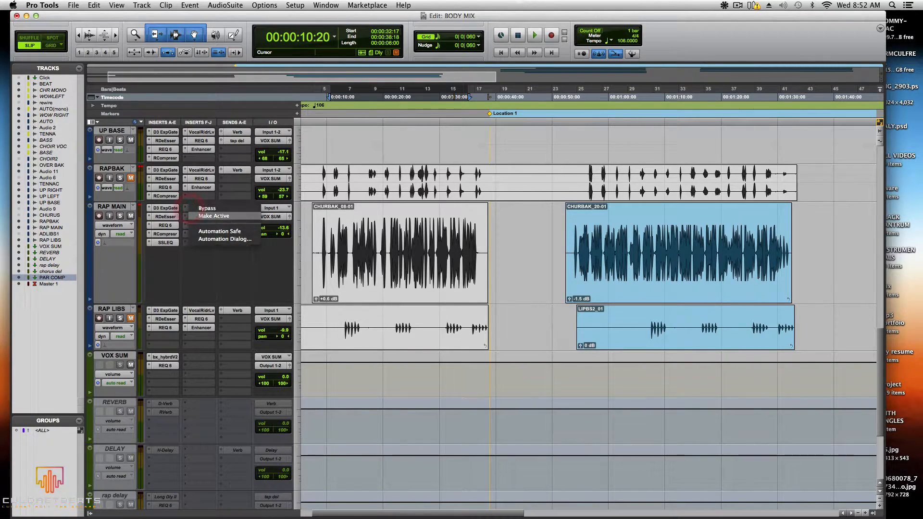
{"action": "left_click", "coordinate": [195, 288]}
{"action": "right_click", "coordinate": [197, 207]}
{"action": "left_click", "coordinate": [204, 217]}
{"action": "left_click", "coordinate": [199, 208]}
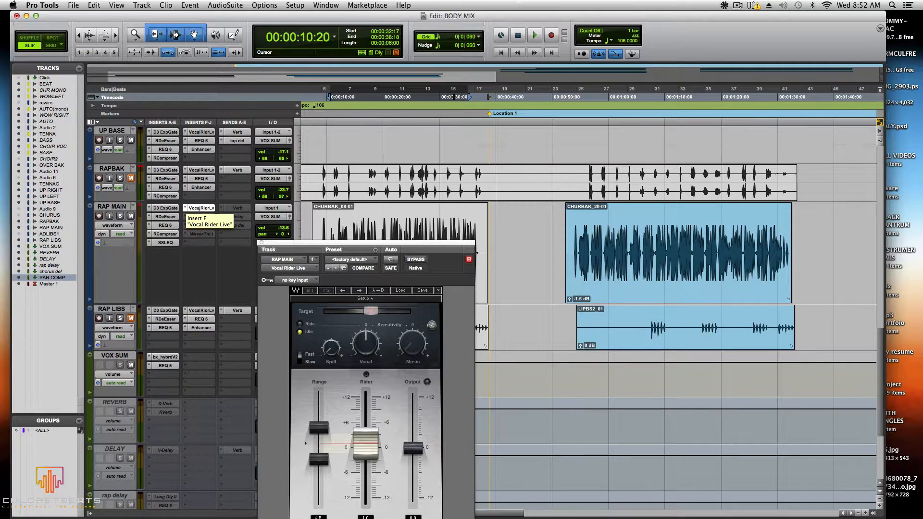
{"action": "left_click_drag", "start_coordinate": [298, 242], "coordinate": [325, 207]}
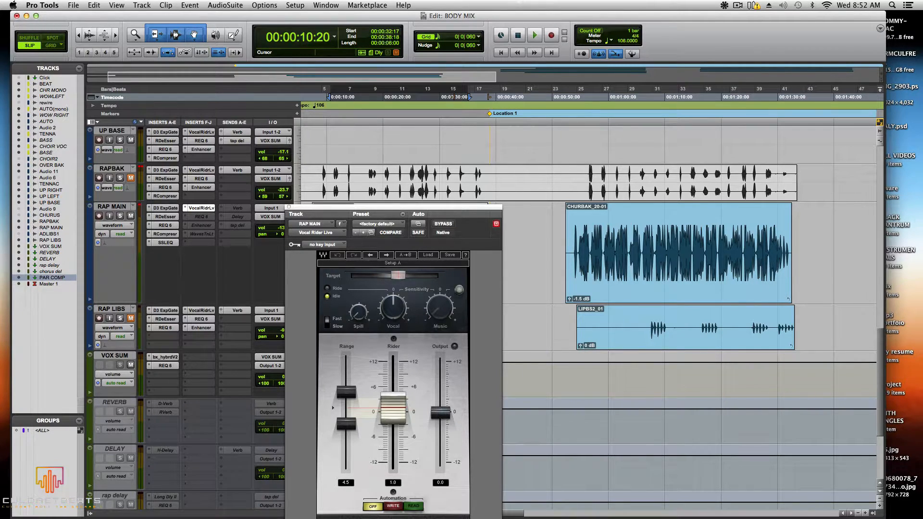
{"action": "left_click_drag", "start_coordinate": [354, 207], "coordinate": [365, 175]}
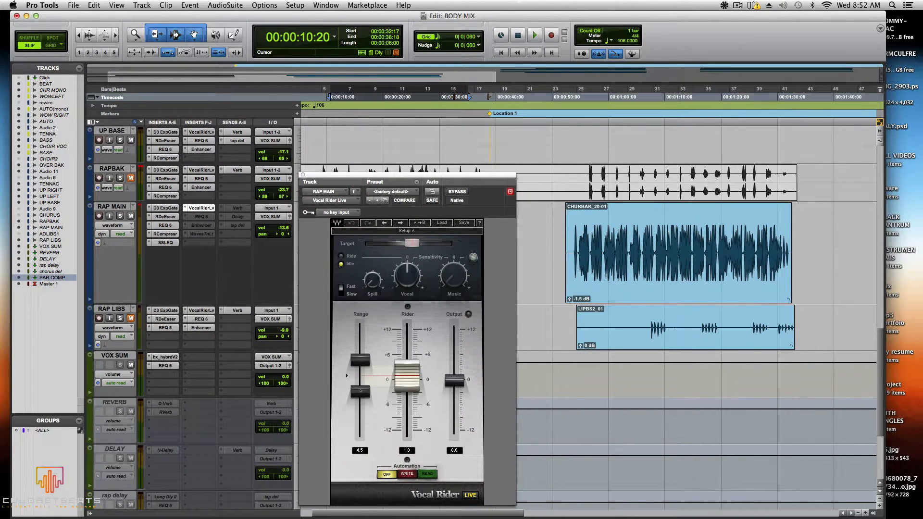
Set the Vocal Rider Live range to 4.2, close its window and audition the vocal from 00:00:10:20
{"action": "mouse_move", "coordinate": [361, 391]}
{"action": "left_mouse_down"}
{"action": "mouse_move", "coordinate": [360, 436]}
{"action": "mouse_move", "coordinate": [360, 390]}
{"action": "left_mouse_up"}
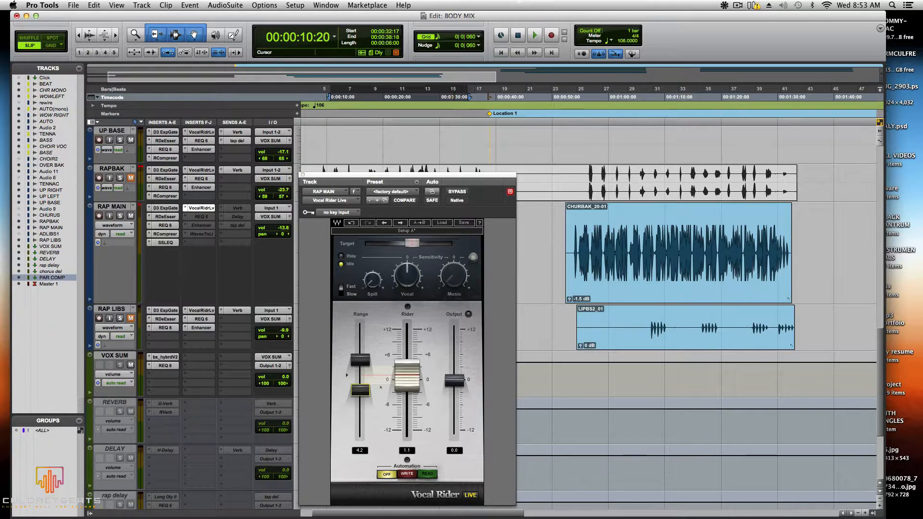
{"action": "mouse_move", "coordinate": [381, 388]}
{"action": "left_click", "coordinate": [302, 175]}
{"action": "key", "text": "space"}
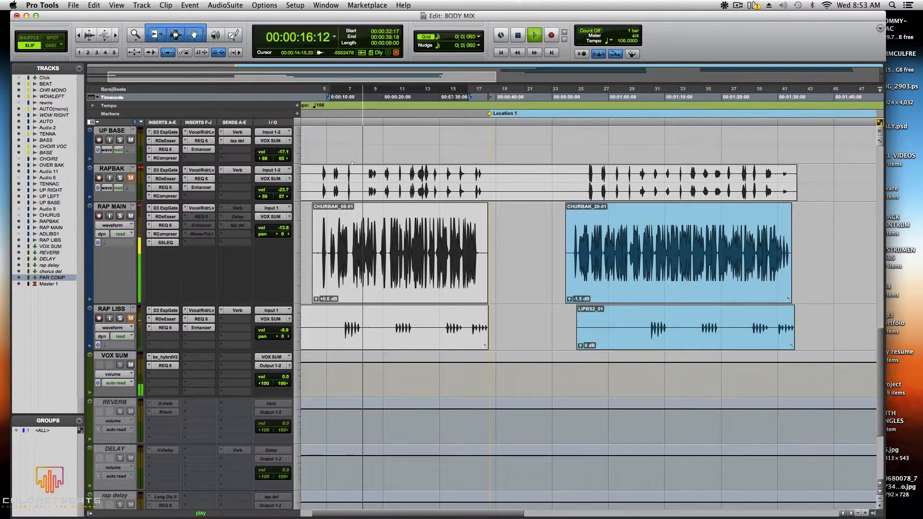
{"action": "key", "text": "space"}
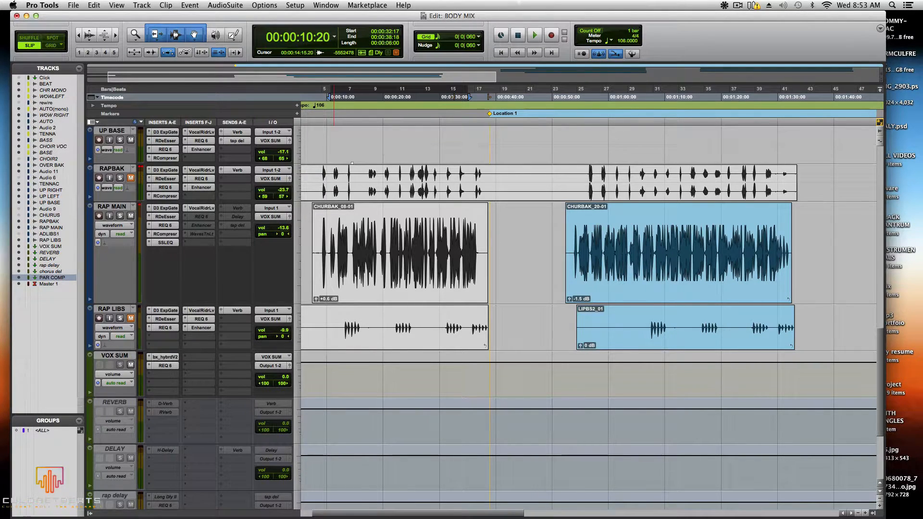
Check the first REQ 6 on RAP MAIN and the inactive second REQ 6, closing each window
{"action": "left_click", "coordinate": [163, 224]}
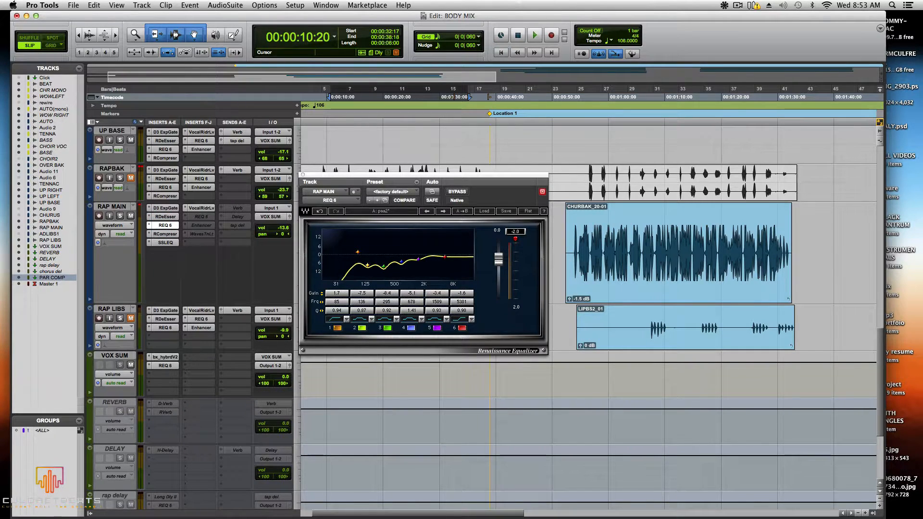
{"action": "left_click", "coordinate": [303, 174]}
{"action": "left_click", "coordinate": [201, 216]}
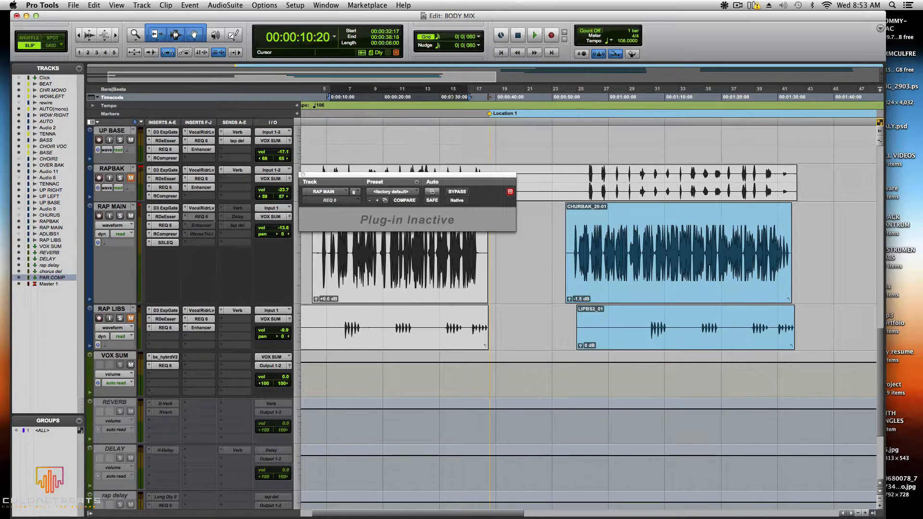
{"action": "left_click", "coordinate": [303, 175]}
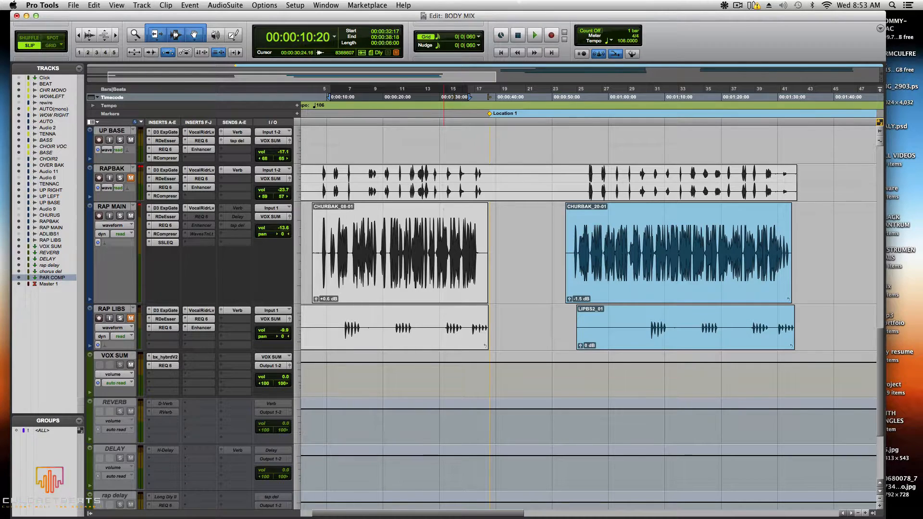
Make the second REQ 6 insert on RAP MAIN active and open its plug-in window
{"action": "right_click", "coordinate": [197, 216]}
{"action": "left_click", "coordinate": [208, 222]}
{"action": "right_click", "coordinate": [201, 216]}
{"action": "left_click", "coordinate": [207, 224]}
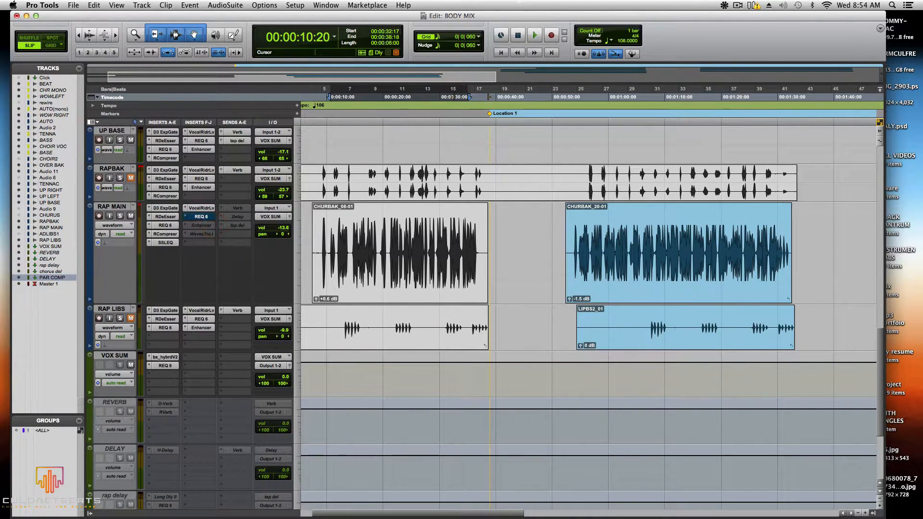
{"action": "right_click", "coordinate": [193, 215]}
{"action": "left_click", "coordinate": [200, 216]}
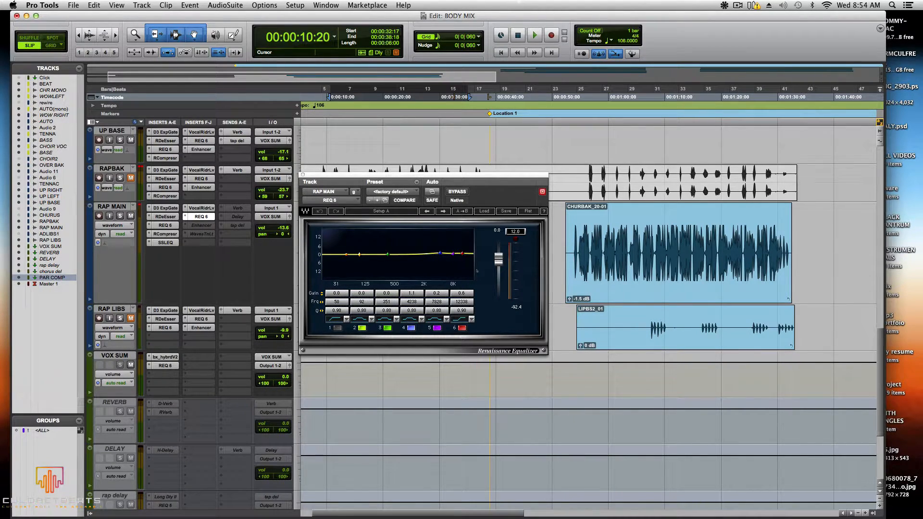
In the second REQ 6, set band 4 to 0.9 dB at 4331 Hz and band 5 gain to -0.1 dB
{"action": "left_click", "coordinate": [440, 253]}
{"action": "left_click_drag", "start_coordinate": [453, 253], "coordinate": [440, 253]}
{"action": "left_click_drag", "start_coordinate": [440, 253], "coordinate": [441, 252]}
Compare the first REQ 6 curve on RAP MAIN with the second REQ 6 and the SSLEQ, then close the window
{"action": "left_click", "coordinate": [165, 225]}
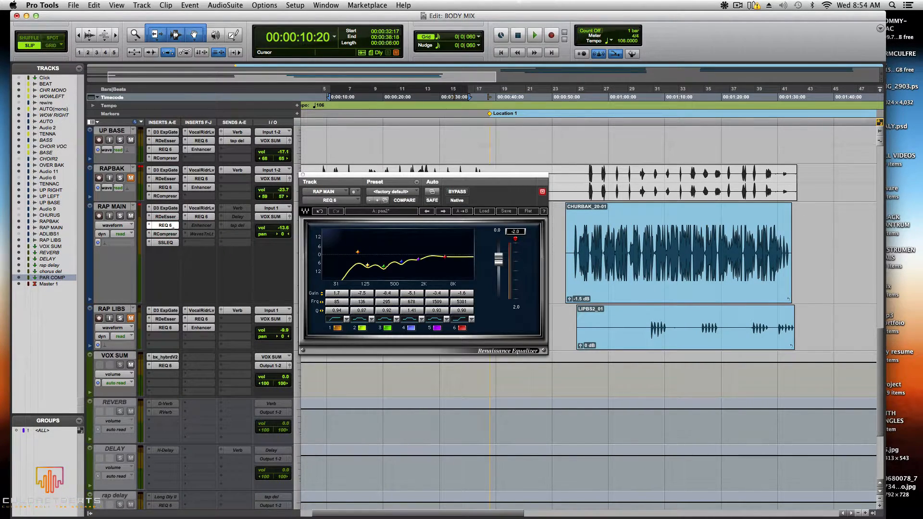
{"action": "left_click", "coordinate": [200, 216]}
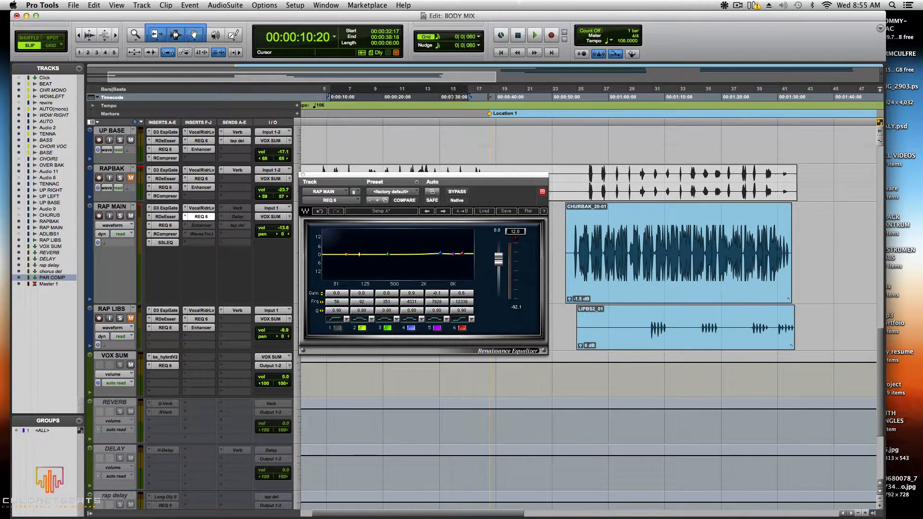
{"action": "left_click", "coordinate": [165, 242]}
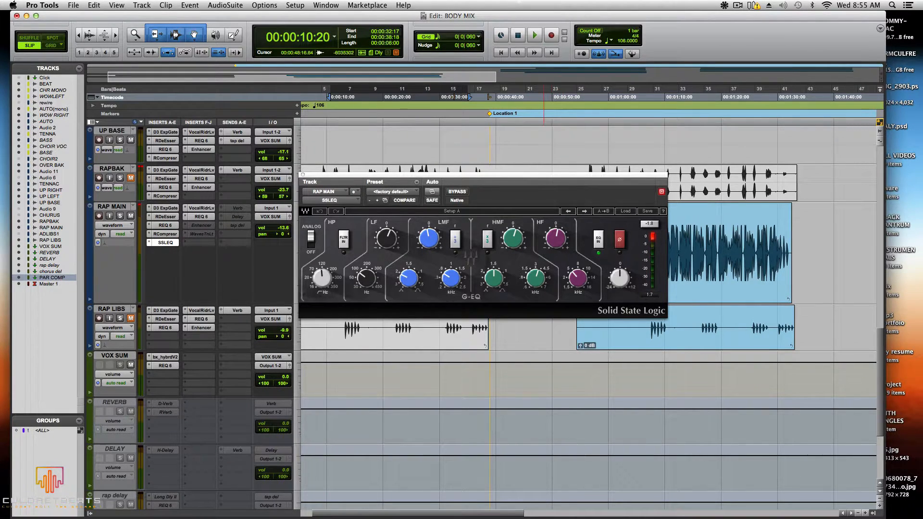
{"action": "left_click", "coordinate": [303, 174]}
Make the Enhancer insert on RAP MAIN active, review its settings and close its window
{"action": "right_click", "coordinate": [189, 224]}
{"action": "left_click", "coordinate": [211, 233]}
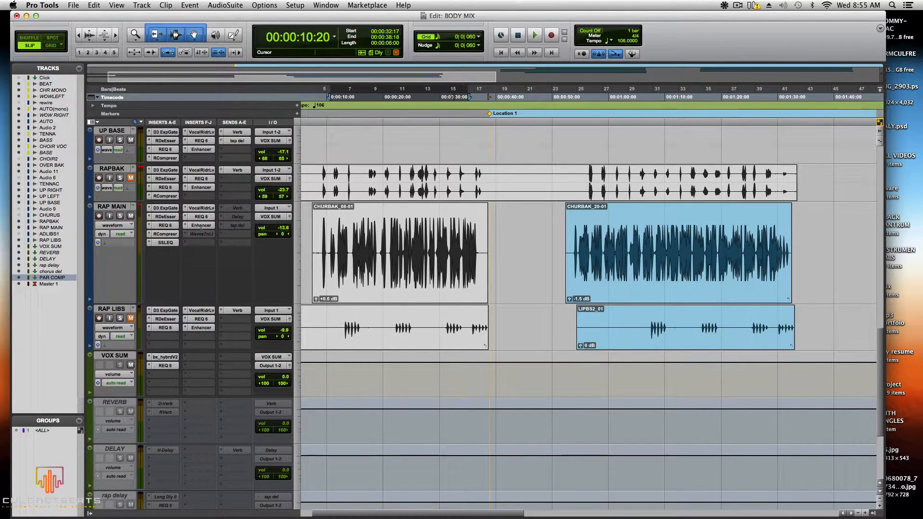
{"action": "left_click", "coordinate": [200, 226]}
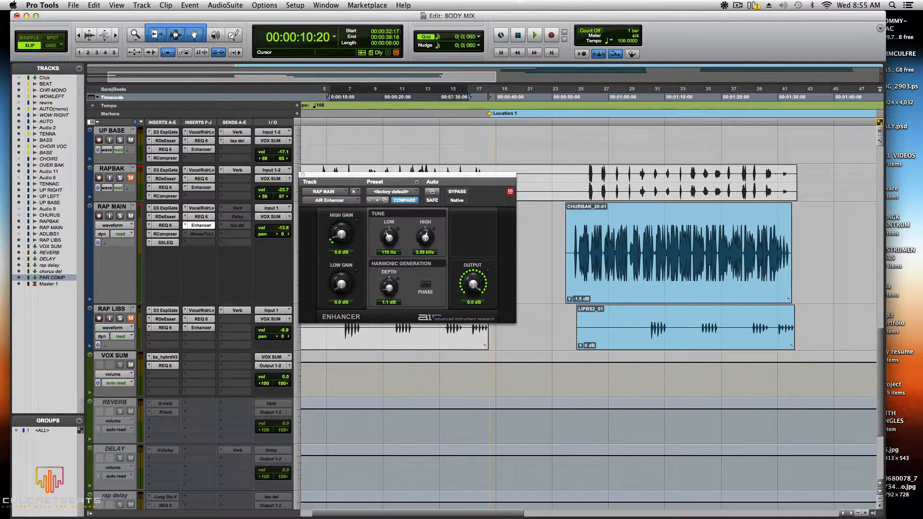
{"action": "left_click", "coordinate": [303, 174]}
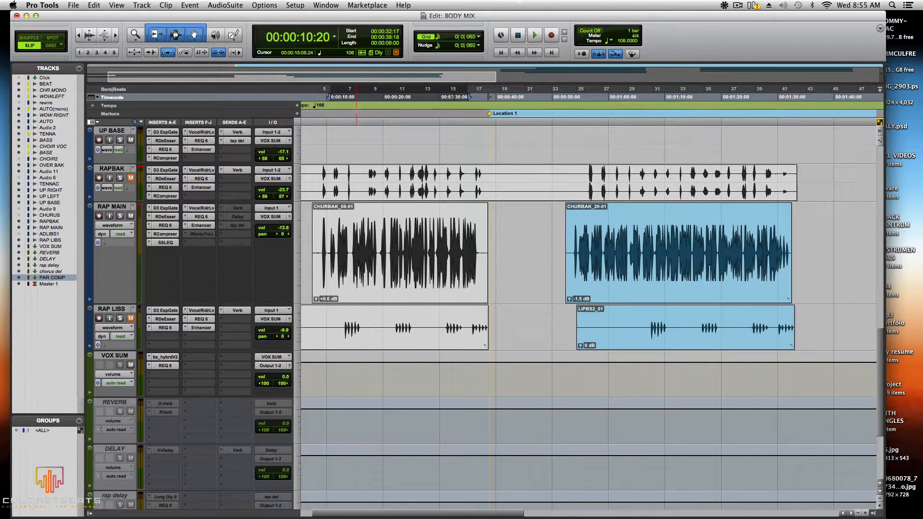
Audition RAP MAIN from 00:00:10:20 through the Enhancer and recheck the Enhancer's gain, tune and depth settings
{"action": "key", "text": "space"}
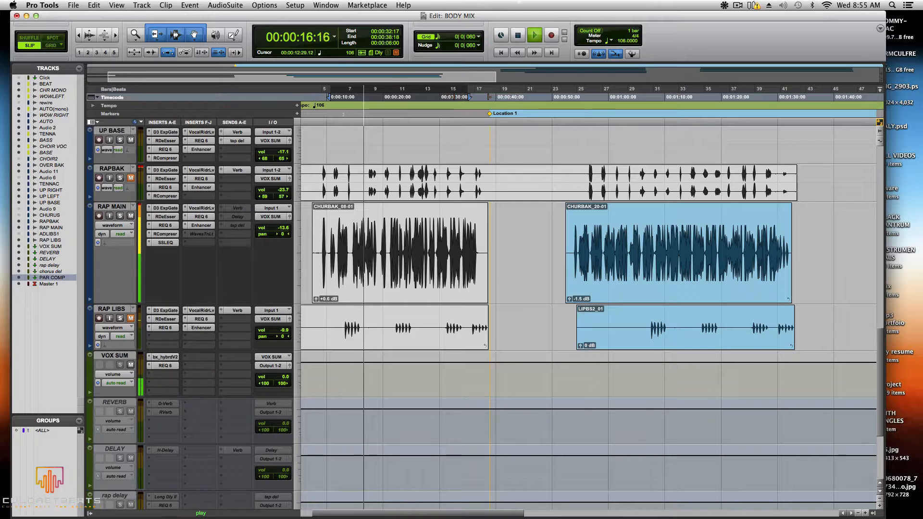
{"action": "key", "text": "space"}
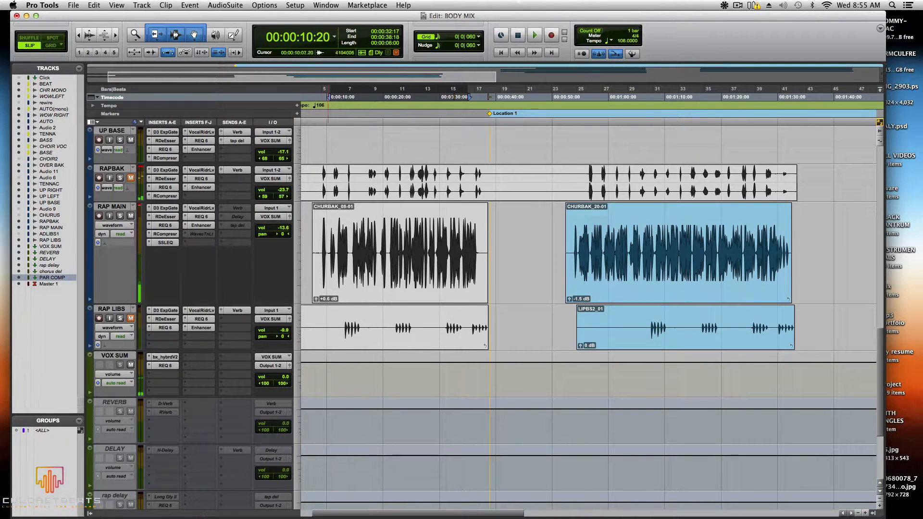
{"action": "left_click", "coordinate": [201, 225]}
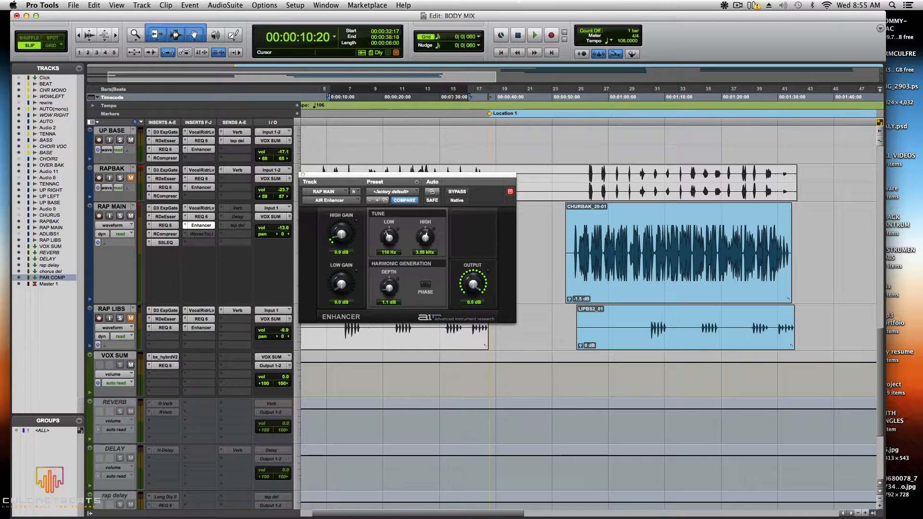
{"action": "left_click", "coordinate": [302, 175]}
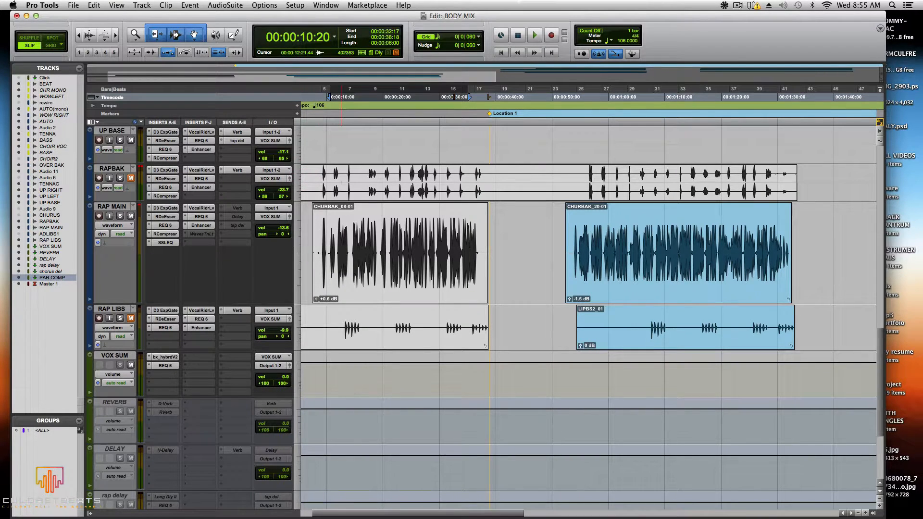
Make the WavesTune Lite insert on RAP MAIN active, open its window and move it so the tuning controls are visible
{"action": "right_click", "coordinate": [201, 233]}
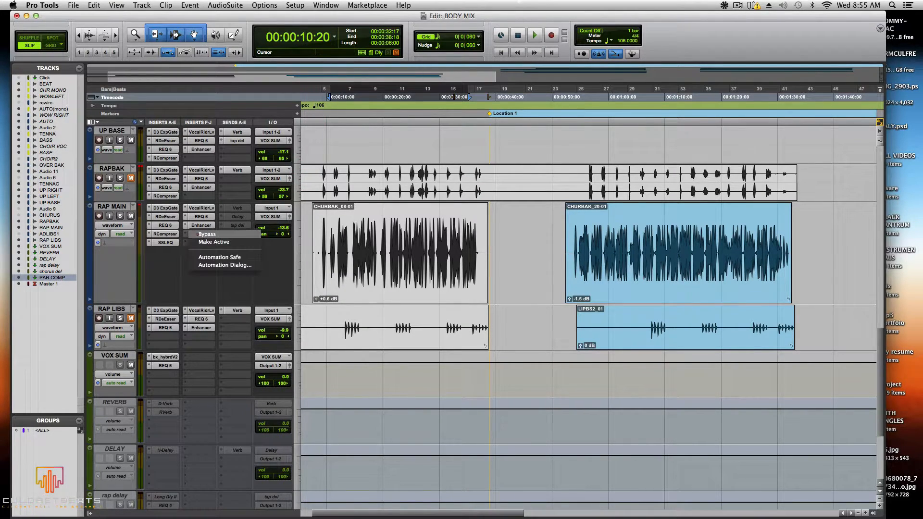
{"action": "left_click", "coordinate": [223, 241]}
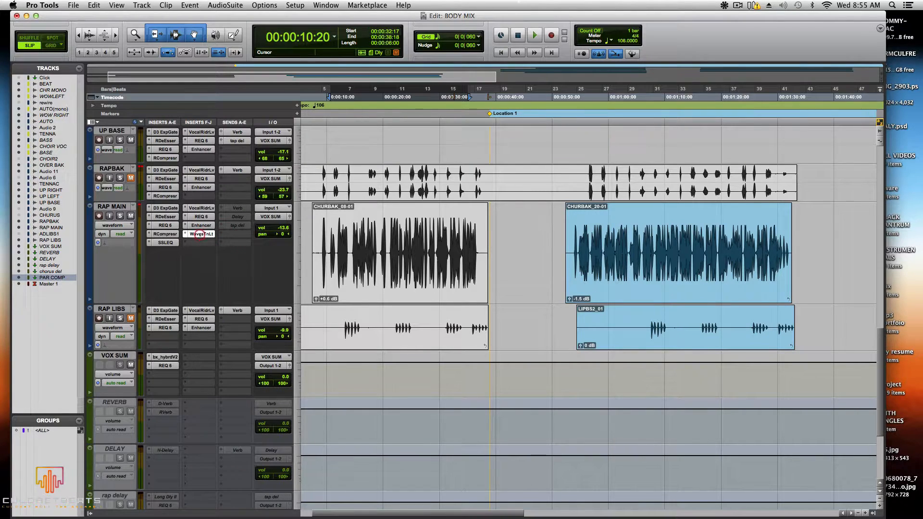
{"action": "left_click", "coordinate": [202, 233]}
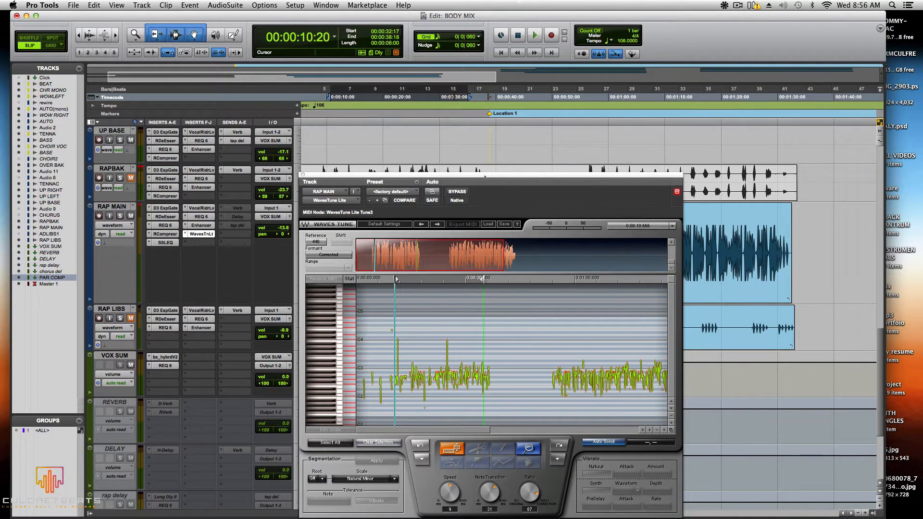
{"action": "left_click_drag", "start_coordinate": [484, 175], "coordinate": [460, 75]}
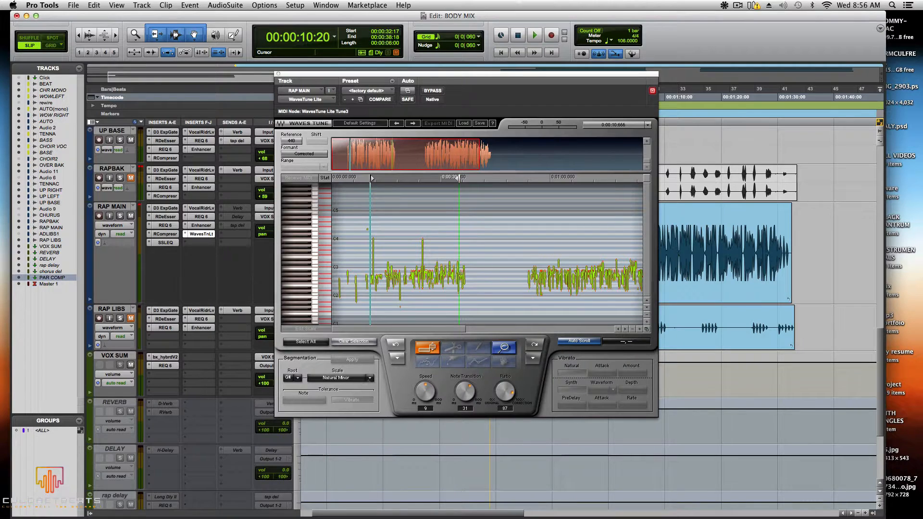
Review the WavesTune Lite scale choices, close its window and bring the VOX SUM, effects return and Master tracks into view
{"action": "left_click", "coordinate": [371, 378]}
{"action": "left_click", "coordinate": [369, 369]}
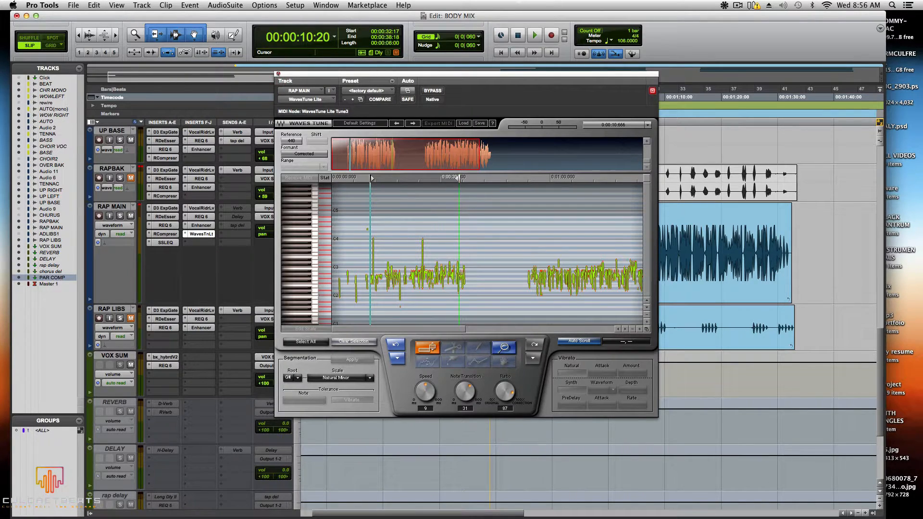
{"action": "left_click", "coordinate": [278, 73]}
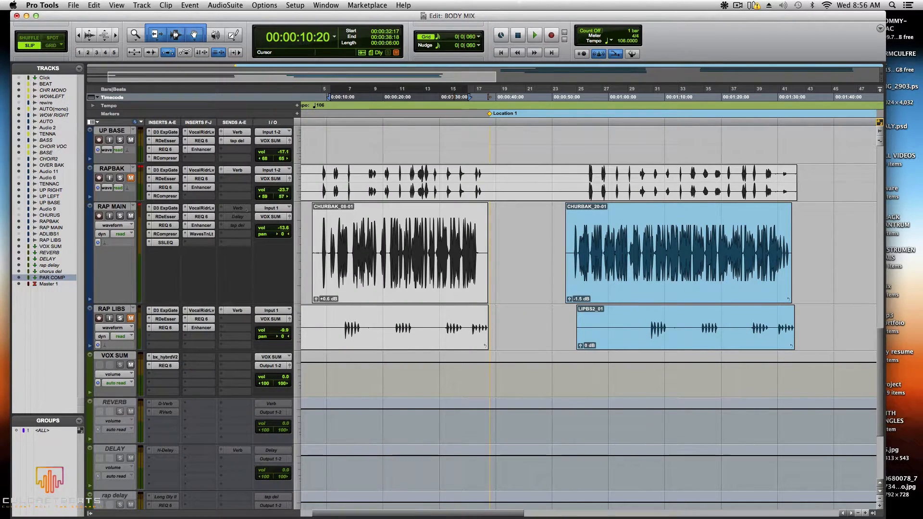
{"action": "scroll", "coordinate": [210, 253], "scroll_direction": "down", "scroll_amount": 5}
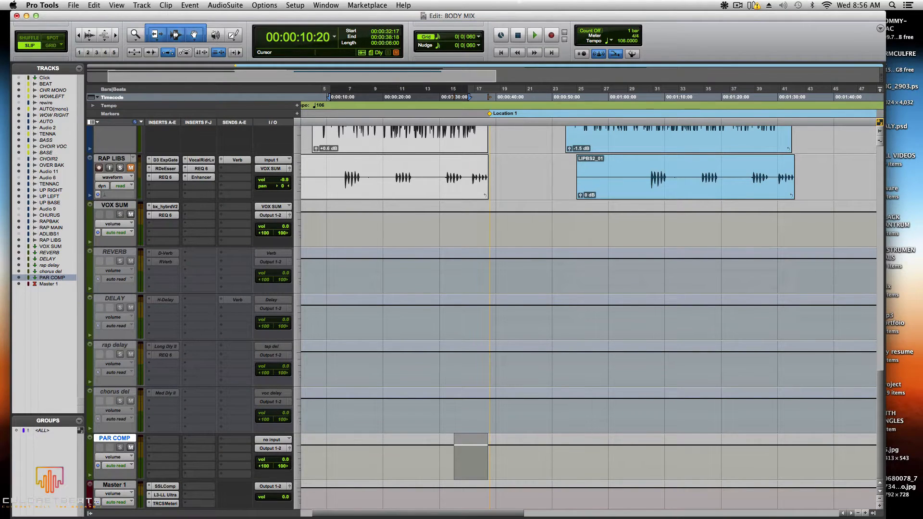
Make the inactive REVERB effects return track active
{"action": "scroll", "coordinate": [210, 253], "scroll_direction": "up", "scroll_amount": 7}
{"action": "scroll", "coordinate": [211, 253], "scroll_direction": "down", "scroll_amount": 7}
{"action": "right_click", "coordinate": [115, 251]}
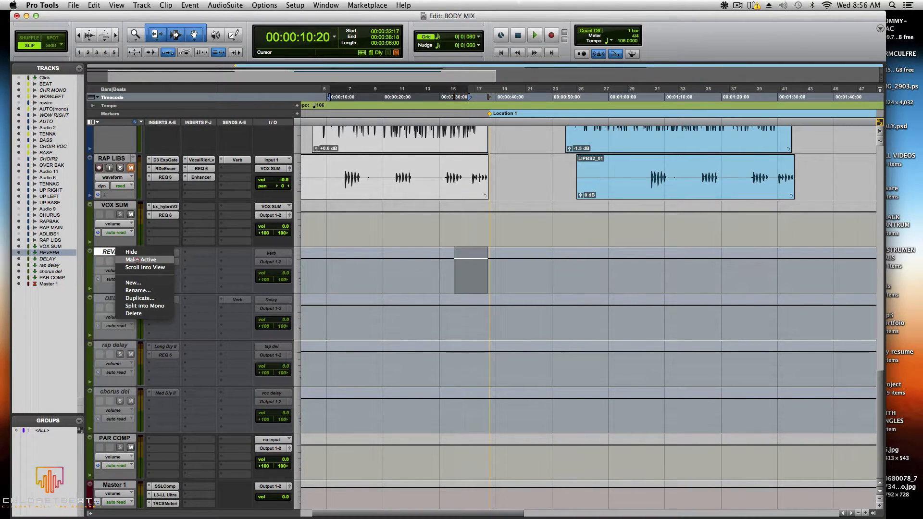
{"action": "left_click", "coordinate": [127, 260]}
{"action": "scroll", "coordinate": [485, 317], "scroll_direction": "up", "scroll_amount": 10}
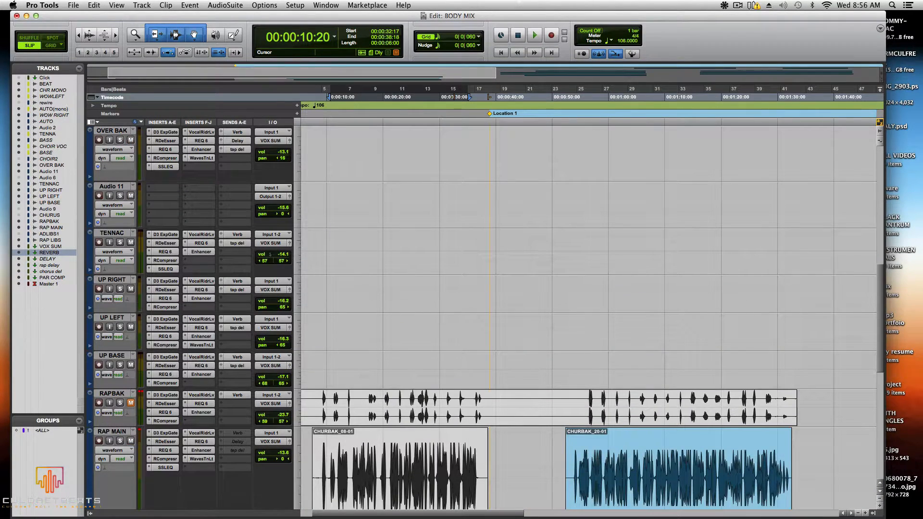
{"action": "scroll", "coordinate": [486, 317], "scroll_direction": "down", "scroll_amount": 7}
{"action": "scroll", "coordinate": [485, 317], "scroll_direction": "down", "scroll_amount": 2}
{"action": "scroll", "coordinate": [485, 318], "scroll_direction": "right", "scroll_amount": 1}
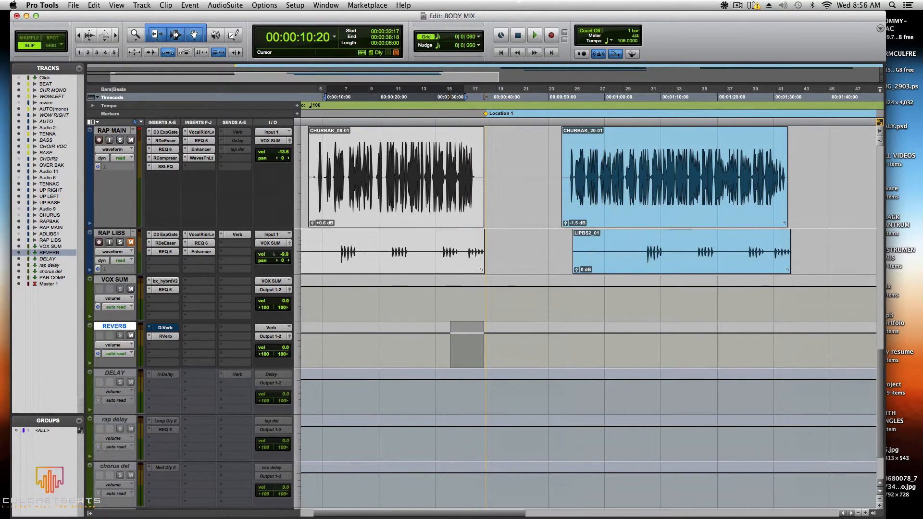
Review the RVerb settings on the REVERB track, close its window and audition RAP MAIN from 00:00:10:20
{"action": "scroll", "coordinate": [486, 318], "scroll_direction": "up", "scroll_amount": 5}
{"action": "left_click", "coordinate": [165, 449]}
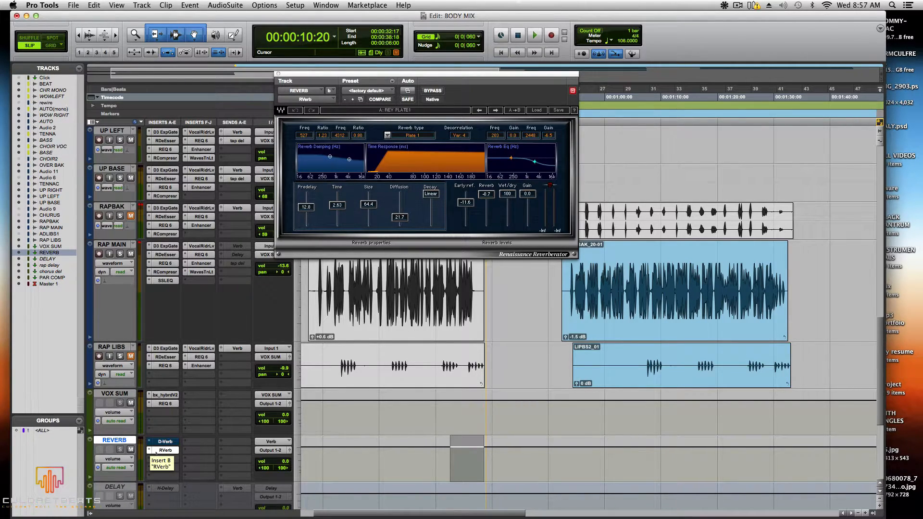
{"action": "left_click", "coordinate": [277, 74]}
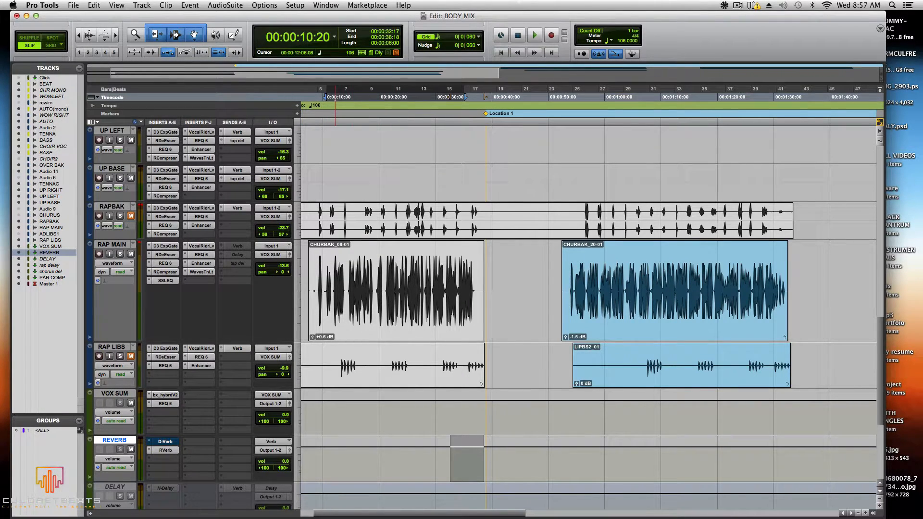
{"action": "key", "text": "space"}
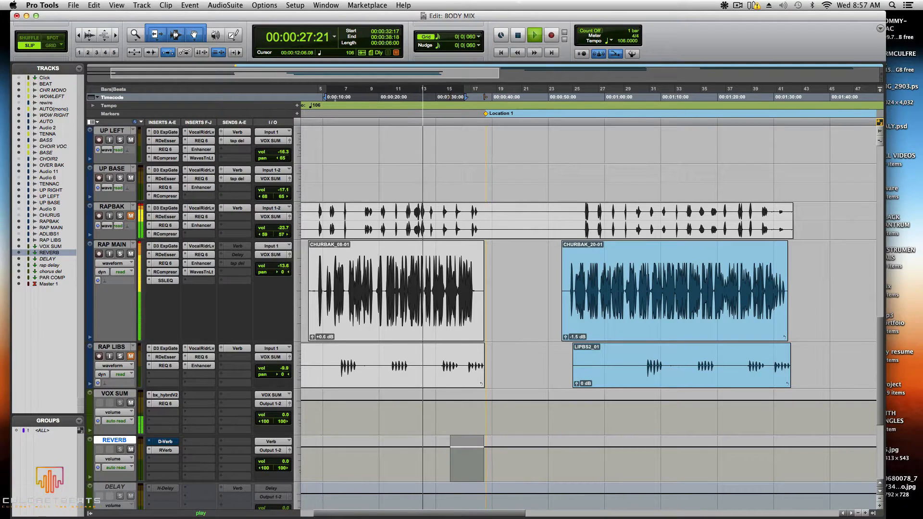
{"action": "key", "text": "space"}
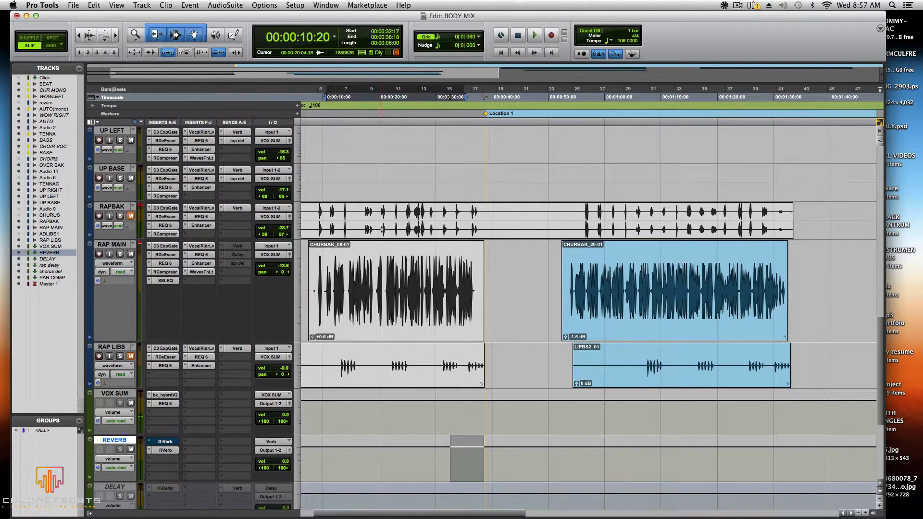
Compare the vocal tracks with the effects returns, then recheck the RVerb plate settings on REVERB and close its window
{"action": "scroll", "coordinate": [380, 308], "scroll_direction": "down", "scroll_amount": 5}
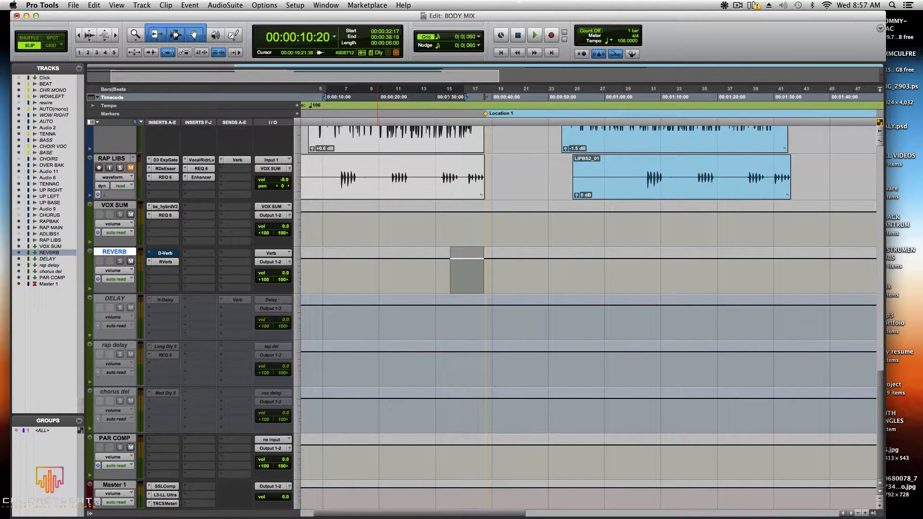
{"action": "scroll", "coordinate": [576, 289], "scroll_direction": "up", "scroll_amount": 10}
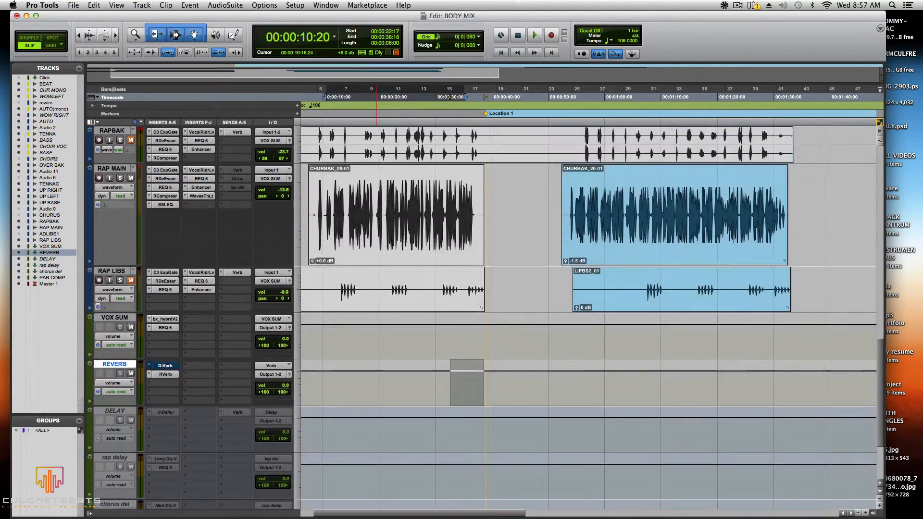
{"action": "scroll", "coordinate": [587, 317], "scroll_direction": "down", "scroll_amount": 8}
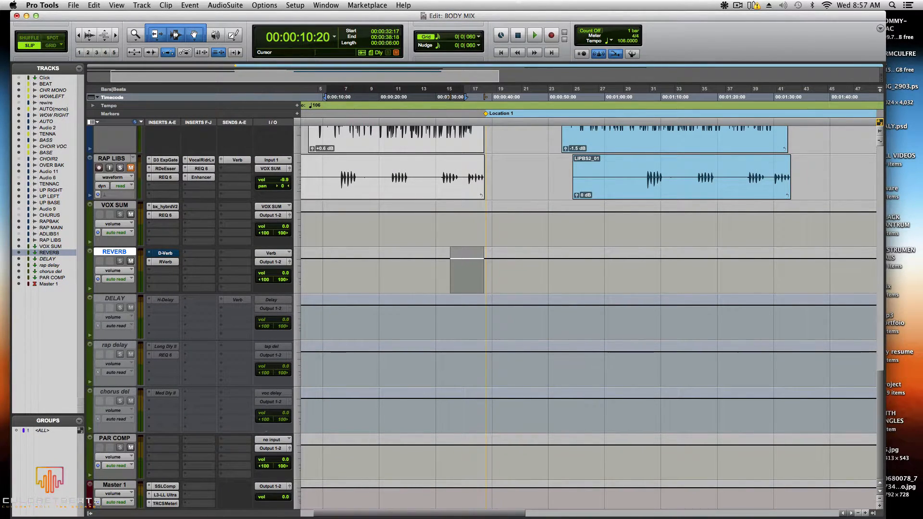
{"action": "scroll", "coordinate": [191, 371], "scroll_direction": "up", "scroll_amount": 8}
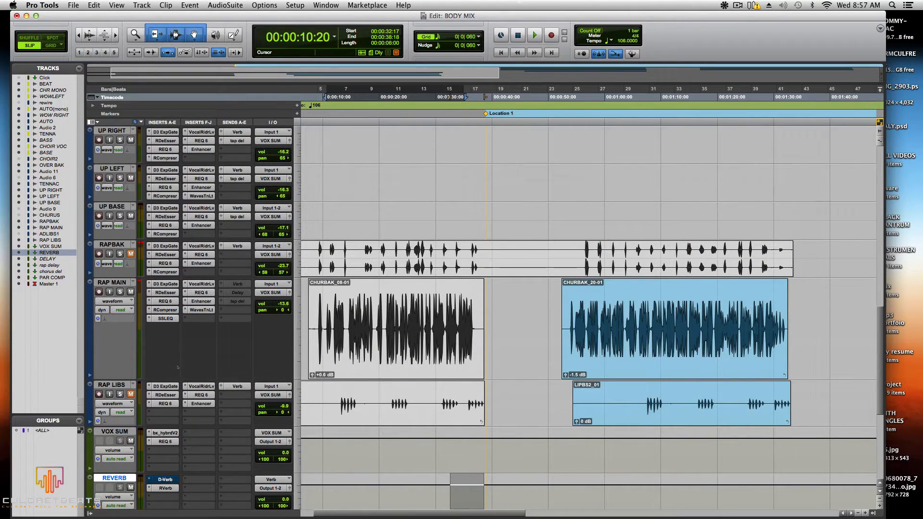
{"action": "scroll", "coordinate": [178, 368], "scroll_direction": "down", "scroll_amount": 8}
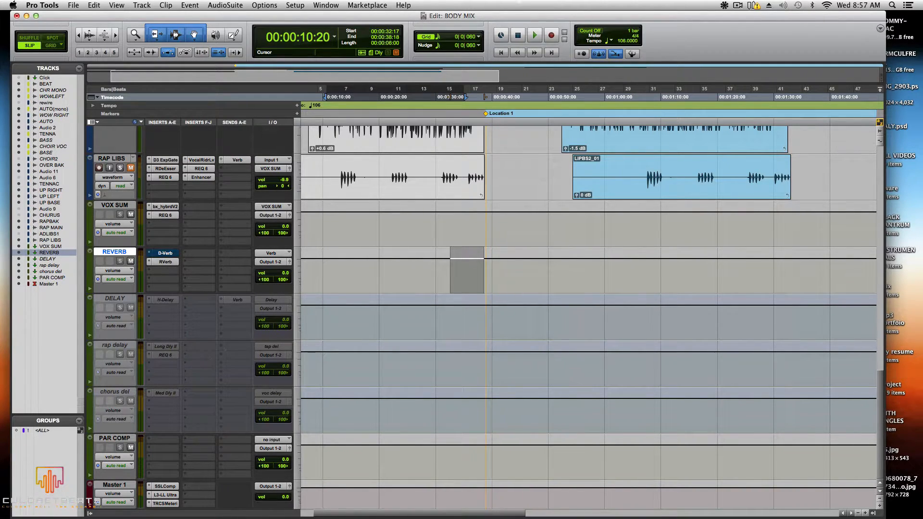
{"action": "left_click", "coordinate": [165, 261]}
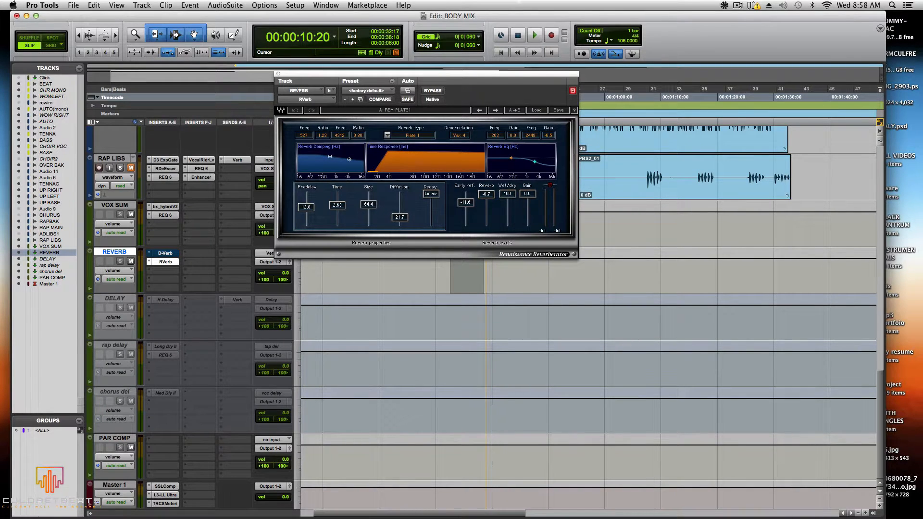
{"action": "left_click", "coordinate": [278, 74]}
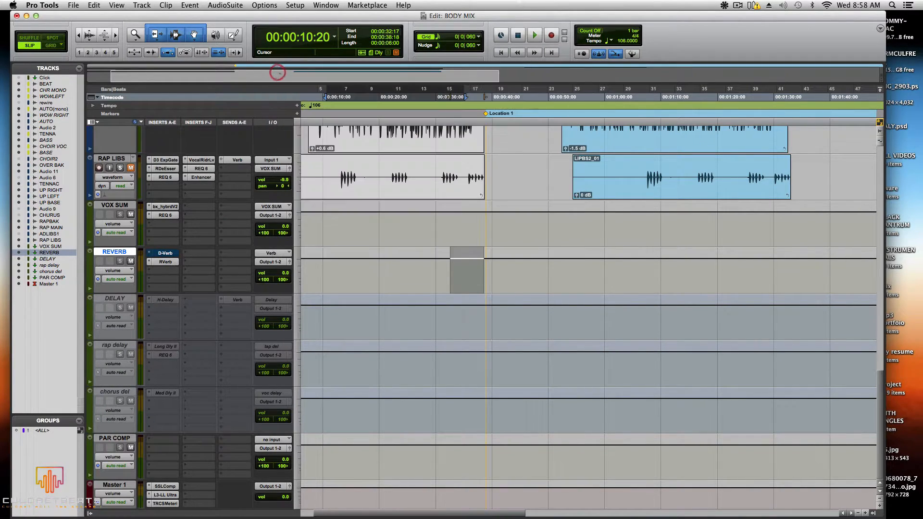
Check the level of the Verb send on the BEAT track, close its window and return to the REVERB track
{"action": "scroll", "coordinate": [288, 158], "scroll_direction": "up", "scroll_amount": 20}
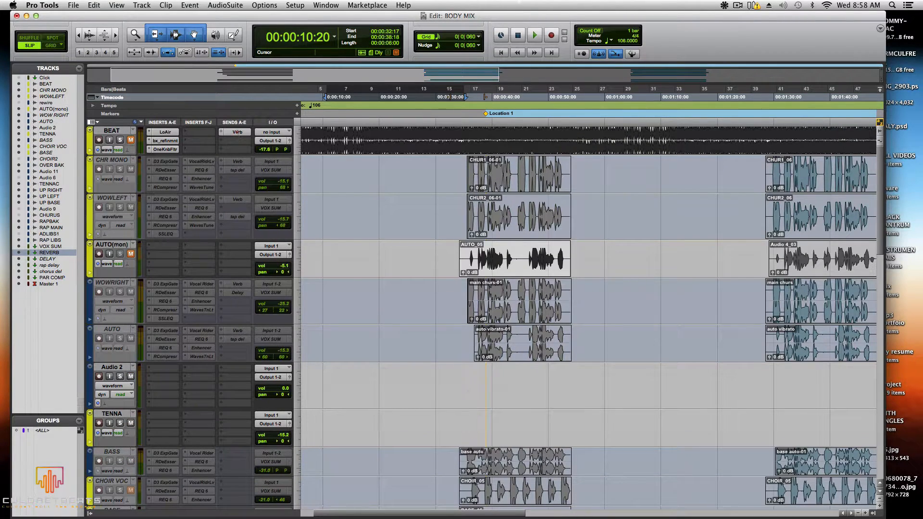
{"action": "left_click", "coordinate": [238, 132]}
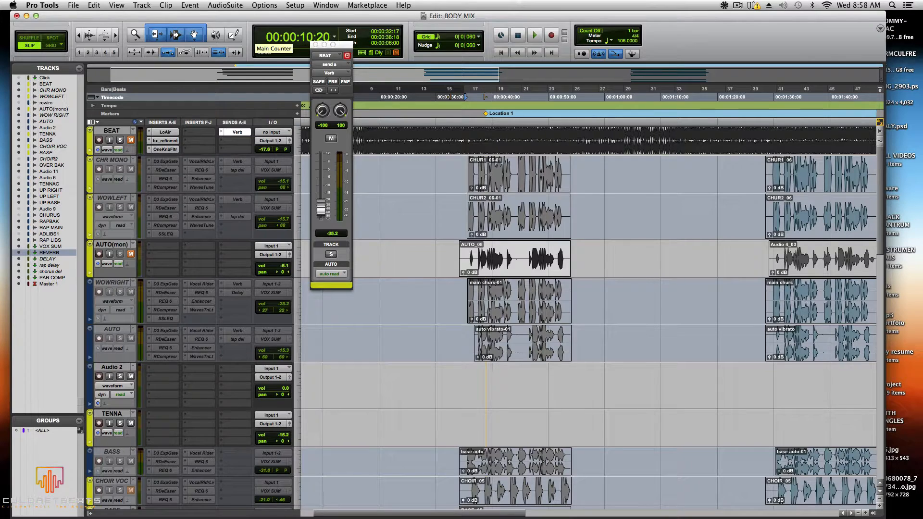
{"action": "left_click", "coordinate": [315, 45]}
{"action": "scroll", "coordinate": [256, 220], "scroll_direction": "down", "scroll_amount": 15}
{"action": "scroll", "coordinate": [432, 307], "scroll_direction": "down", "scroll_amount": 6}
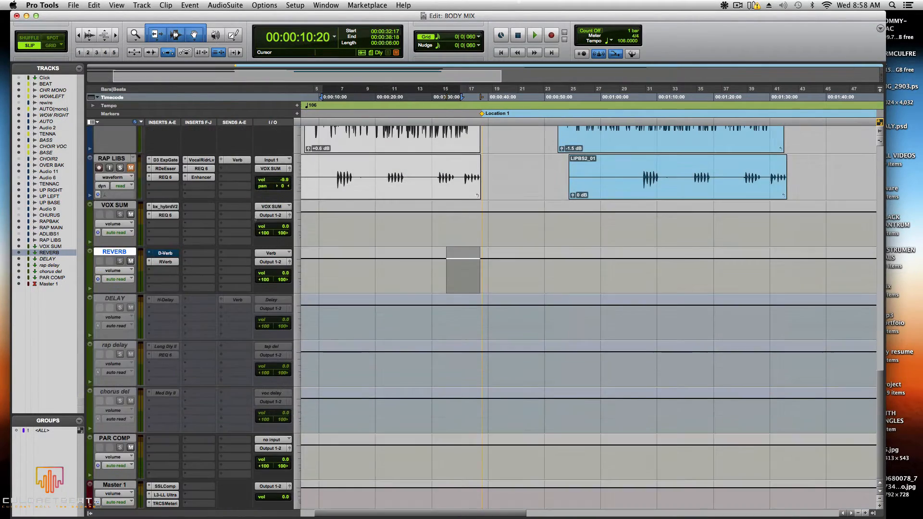
Make the Verb send on RAP MAIN active and briefly audition the vocal from 00:00:10:20
{"action": "scroll", "coordinate": [481, 308], "scroll_direction": "up", "scroll_amount": 4}
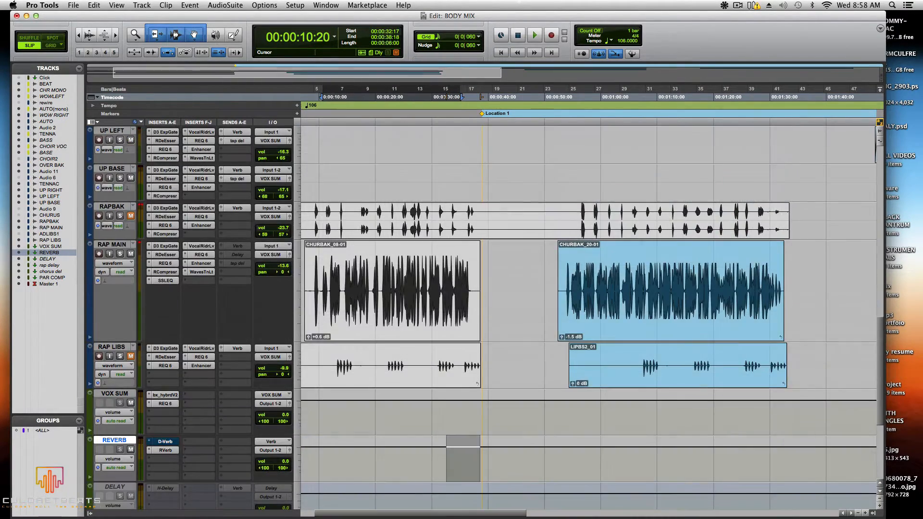
{"action": "right_click", "coordinate": [227, 245]}
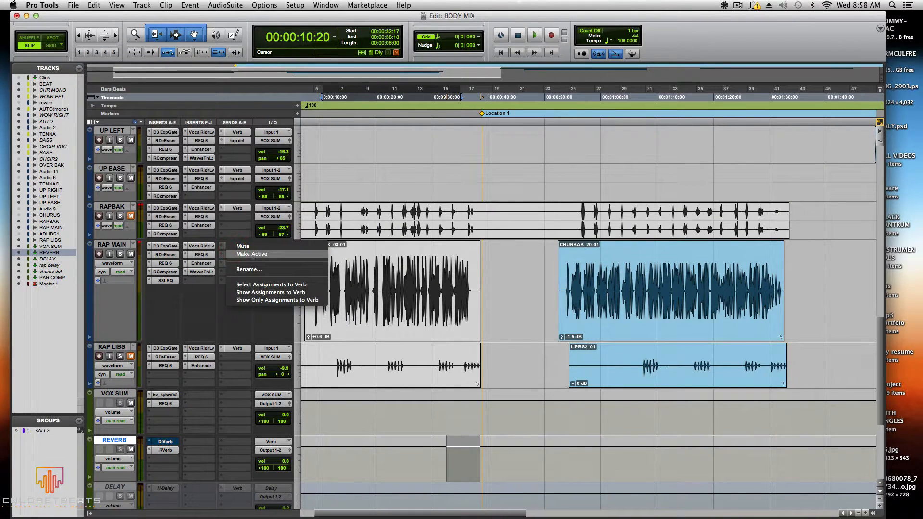
{"action": "left_click", "coordinate": [253, 255]}
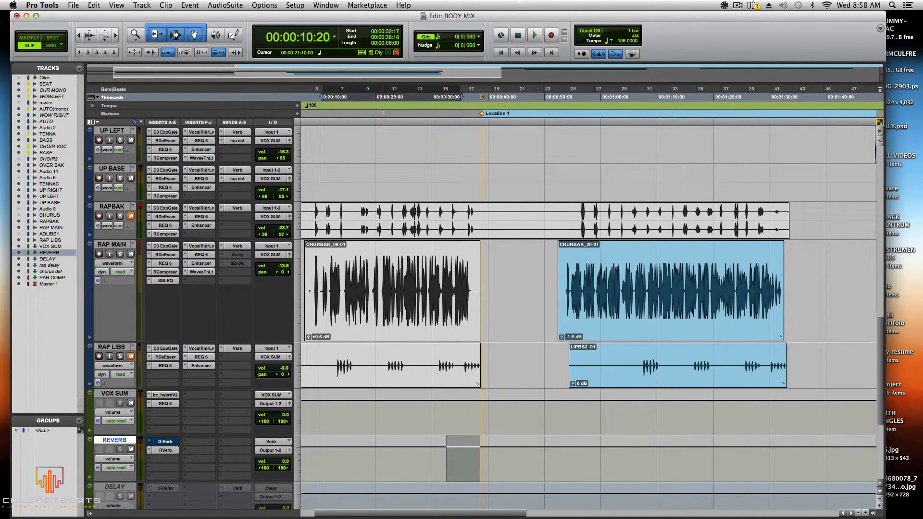
{"action": "key", "text": "space"}
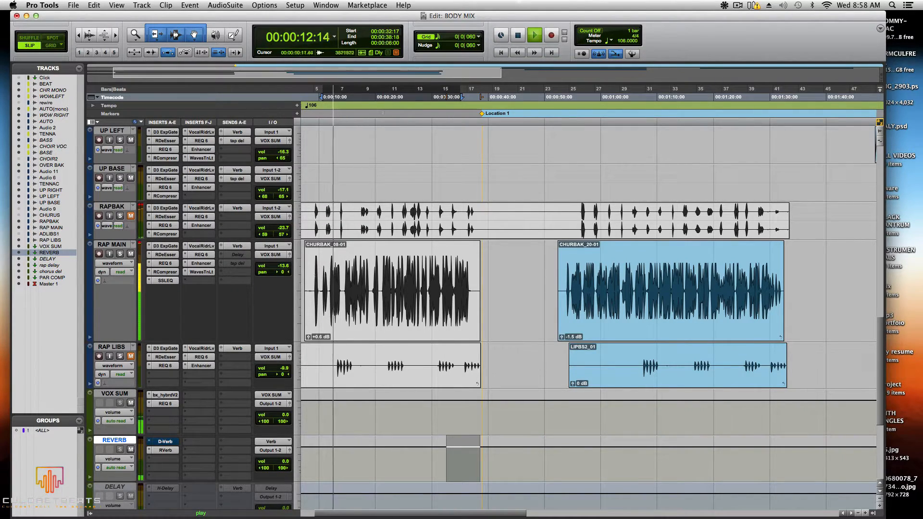
{"action": "key", "text": "space"}
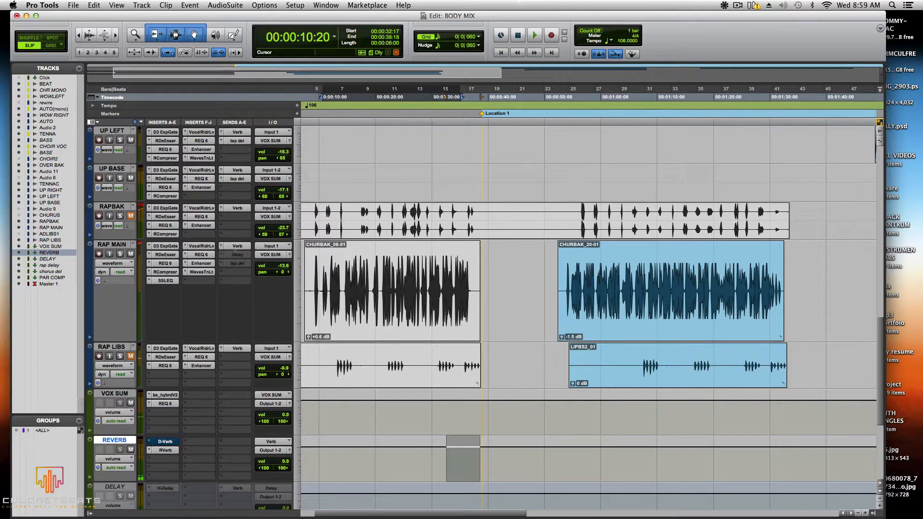
Check the Verb send level on RAP MAIN, close the send window and audition the vocal with reverb from 00:00:10:20
{"action": "left_click", "coordinate": [237, 246]}
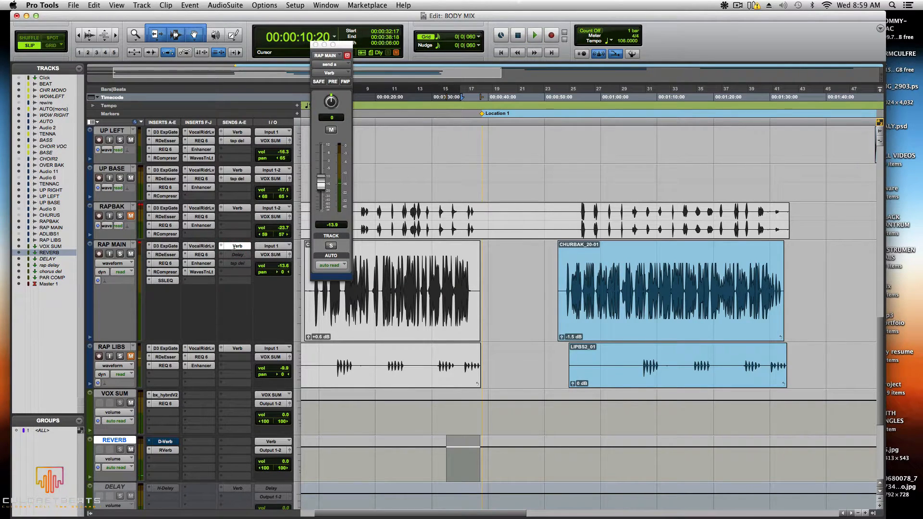
{"action": "left_click", "coordinate": [315, 44]}
{"action": "left_click", "coordinate": [231, 246]}
{"action": "left_click", "coordinate": [315, 44]}
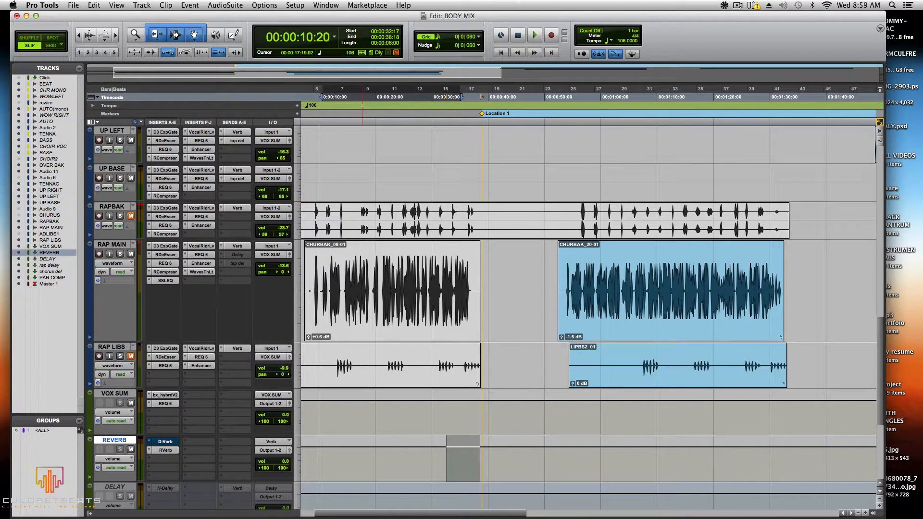
{"action": "key", "text": "space"}
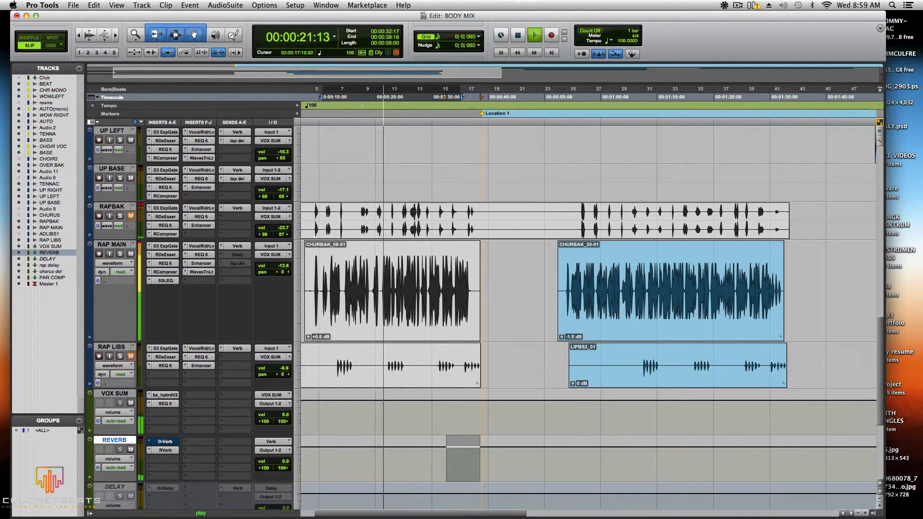
{"action": "key", "text": "space"}
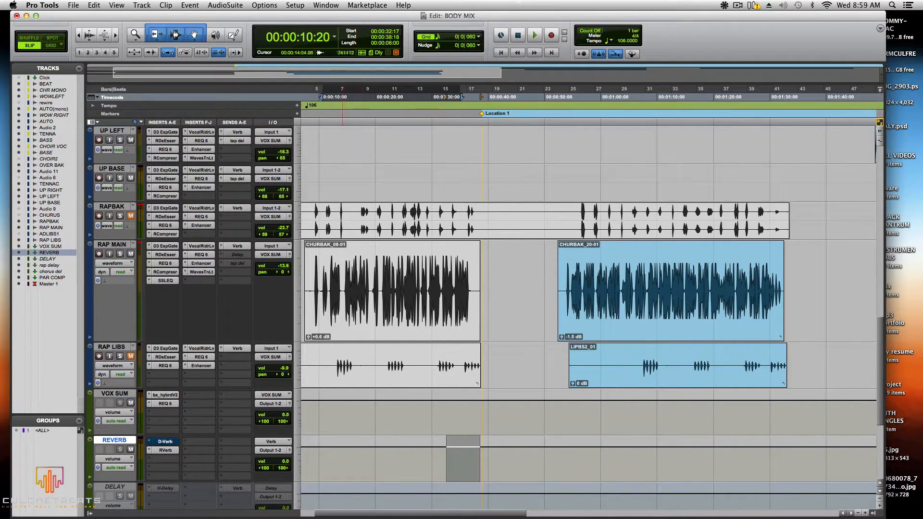
Review the AIR Enhancer gain, tune and harmonic depth settings on RAP MAIN again and close its window
{"action": "scroll", "coordinate": [586, 317], "scroll_direction": "down", "scroll_amount": 5}
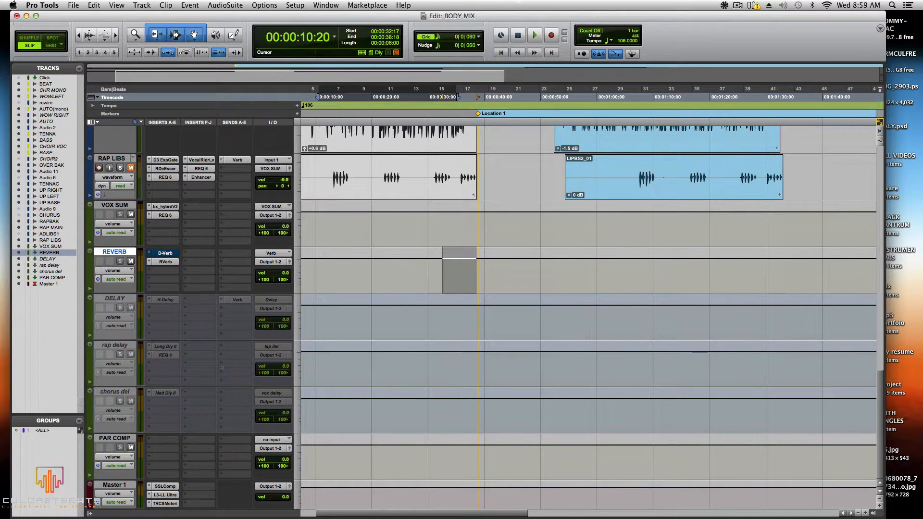
{"action": "scroll", "coordinate": [586, 317], "scroll_direction": "up", "scroll_amount": 7}
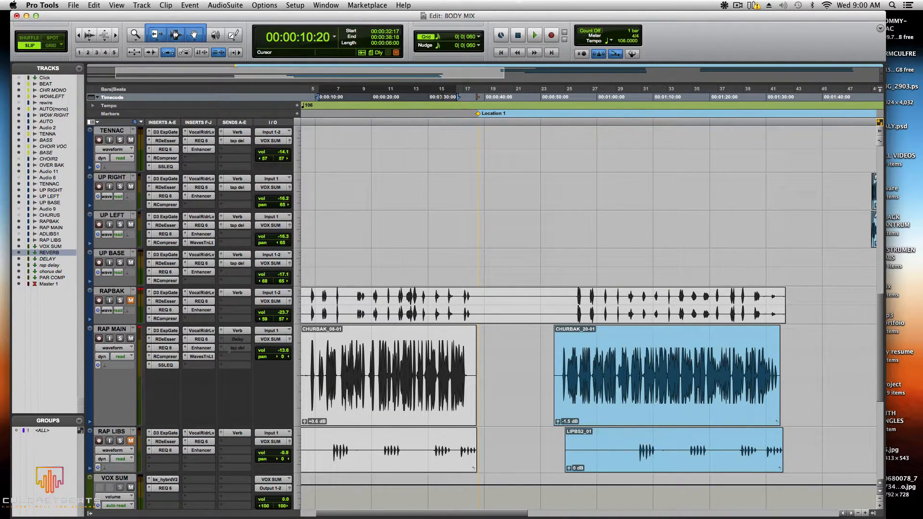
{"action": "scroll", "coordinate": [229, 350], "scroll_direction": "down", "scroll_amount": 7}
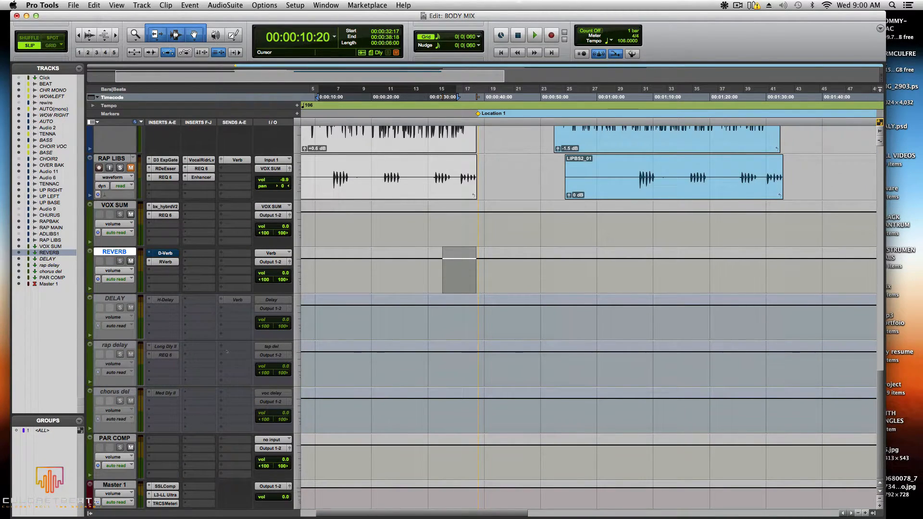
{"action": "scroll", "coordinate": [226, 352], "scroll_direction": "up", "scroll_amount": 8}
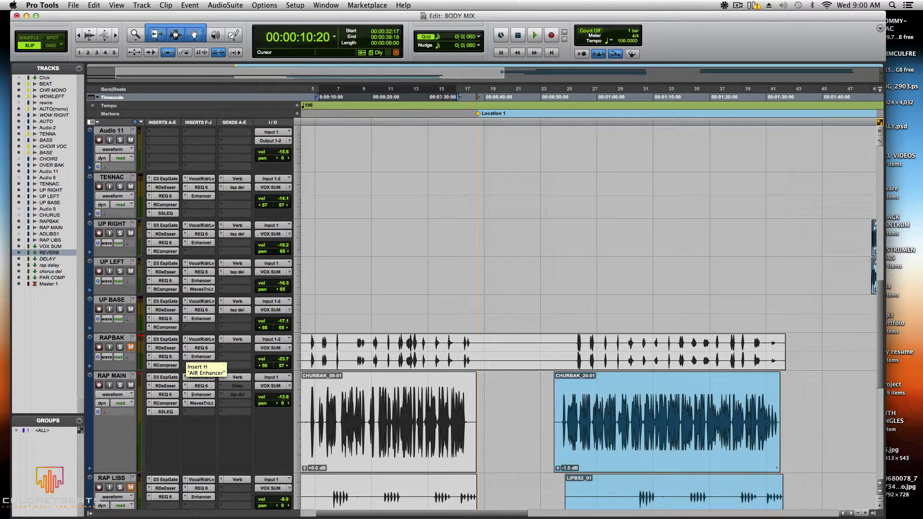
{"action": "left_click", "coordinate": [201, 394]}
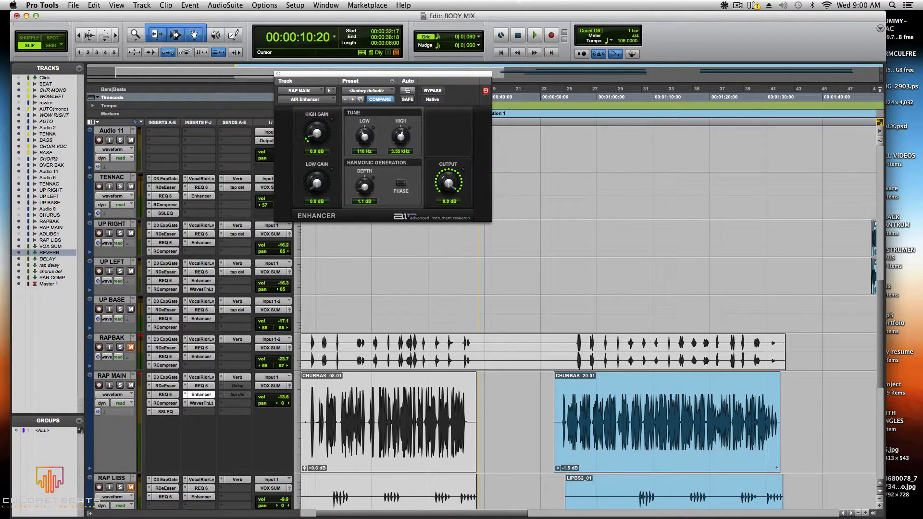
{"action": "left_click", "coordinate": [278, 73]}
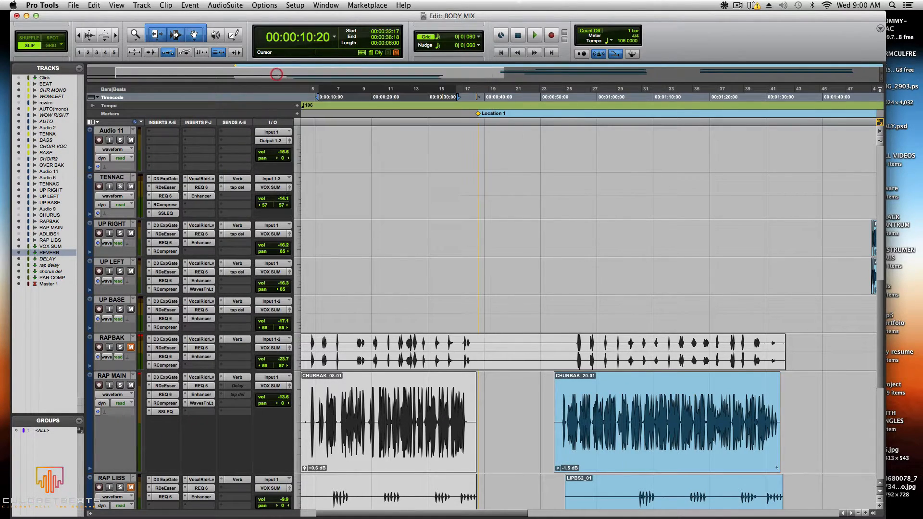
{"action": "scroll", "coordinate": [359, 241], "scroll_direction": "down", "scroll_amount": 3}
{"action": "scroll", "coordinate": [358, 235], "scroll_direction": "down", "scroll_amount": 5}
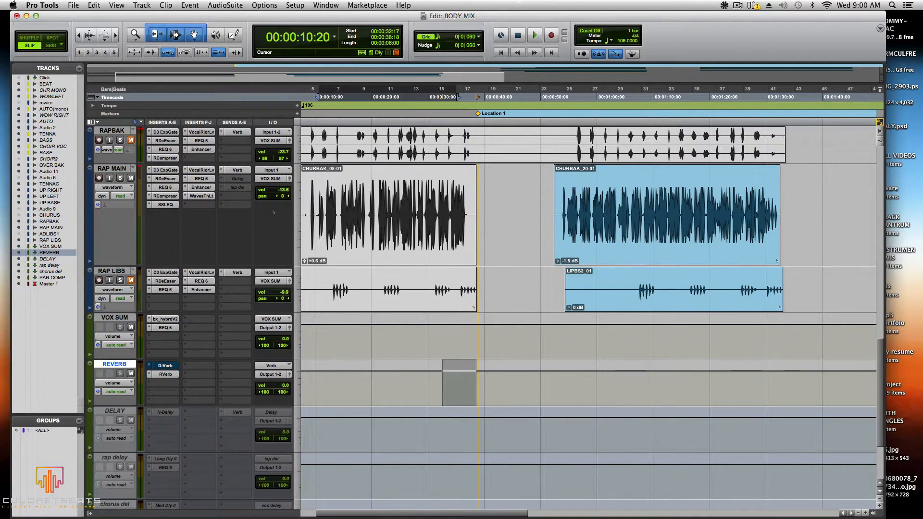
{"action": "scroll", "coordinate": [481, 288], "scroll_direction": "down", "scroll_amount": 3}
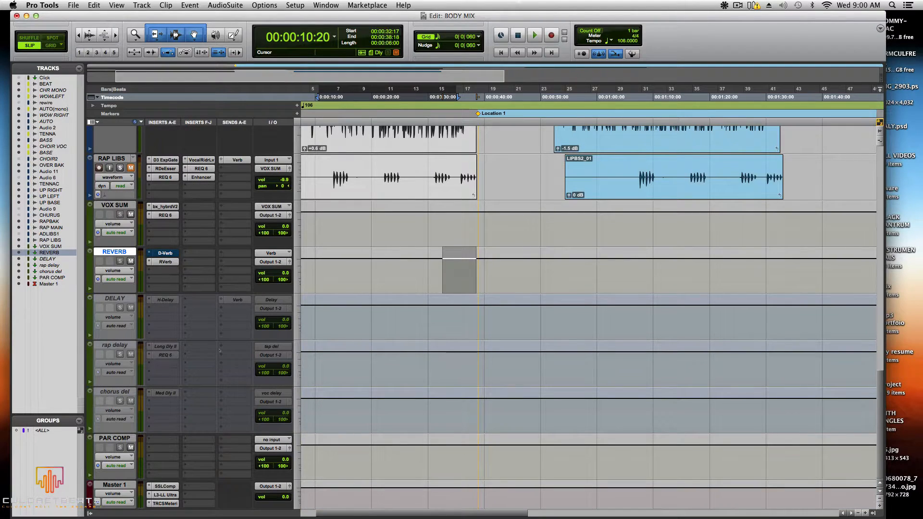
{"action": "scroll", "coordinate": [210, 391], "scroll_direction": "up", "scroll_amount": 5}
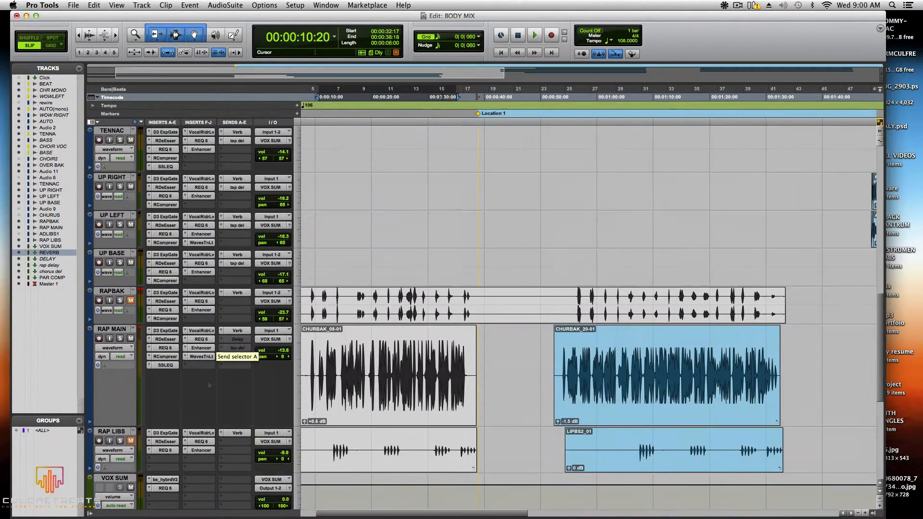
Lower the Verb send on RAP MAIN to -13.9 dB while playing the vocal from 00:00:10:20
{"action": "scroll", "coordinate": [210, 391], "scroll_direction": "down", "scroll_amount": 5}
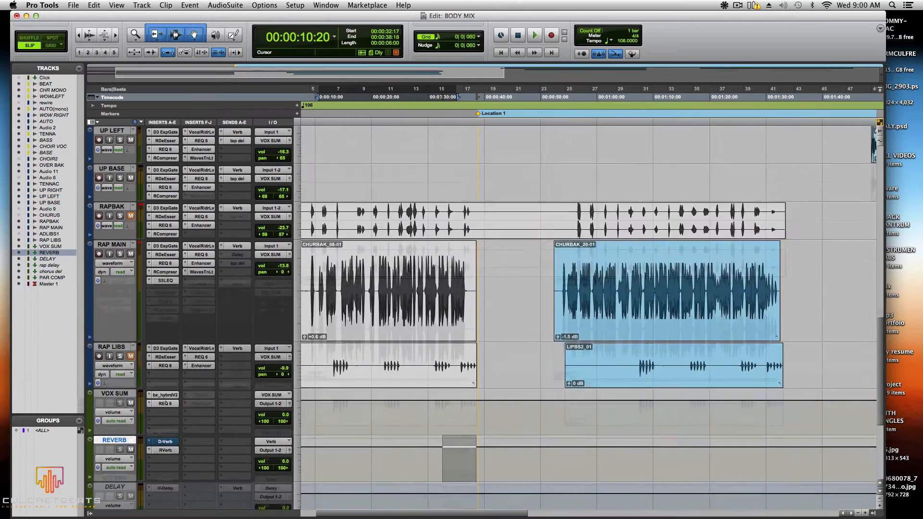
{"action": "scroll", "coordinate": [210, 392], "scroll_direction": "up", "scroll_amount": 7}
{"action": "key", "text": "space"}
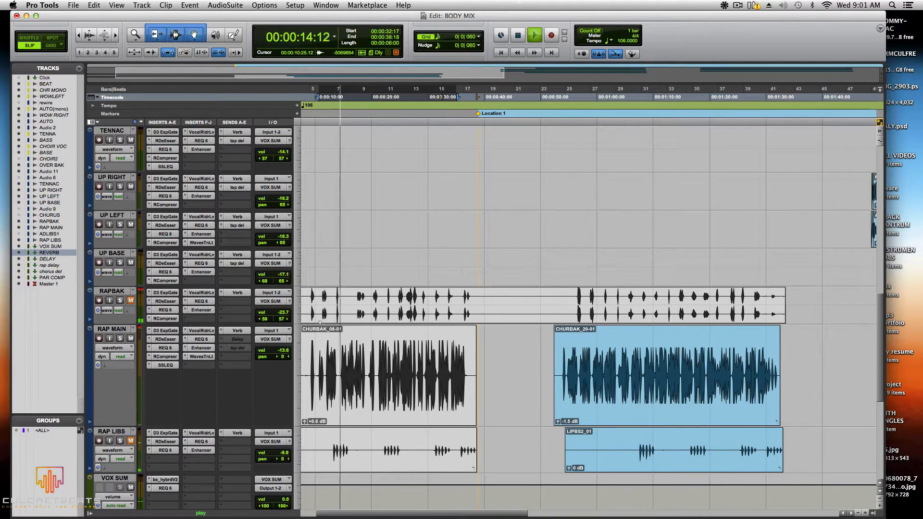
{"action": "left_click", "coordinate": [238, 330]}
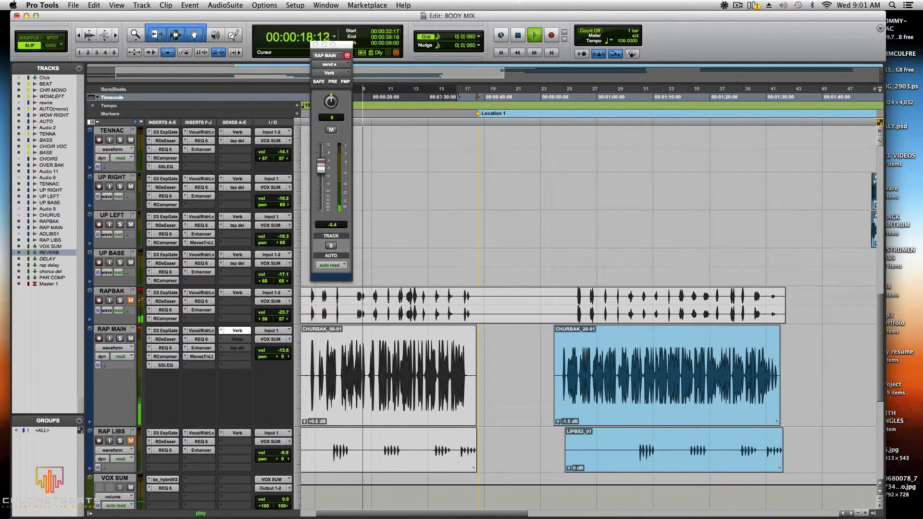
{"action": "mouse_move", "coordinate": [321, 182]}
{"action": "left_mouse_down"}
{"action": "mouse_move", "coordinate": [322, 166]}
{"action": "mouse_move", "coordinate": [322, 183]}
{"action": "left_mouse_up"}
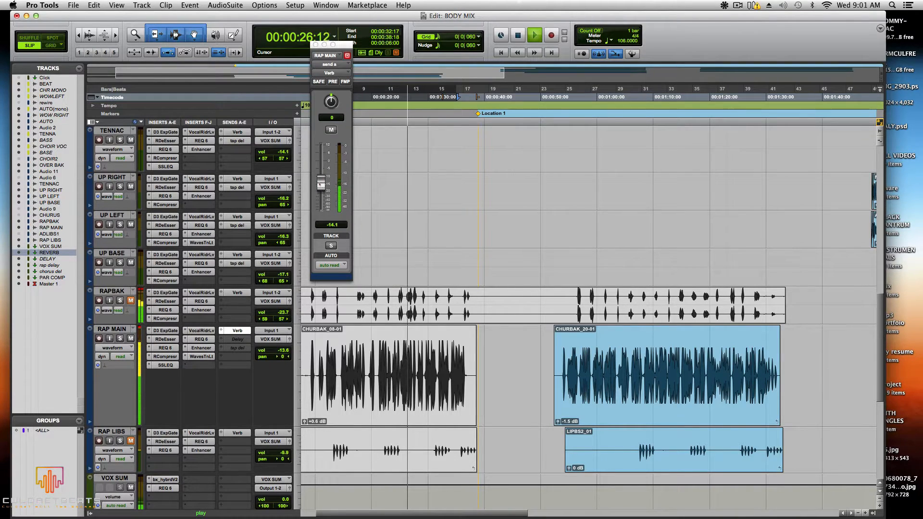
{"action": "key", "text": "space"}
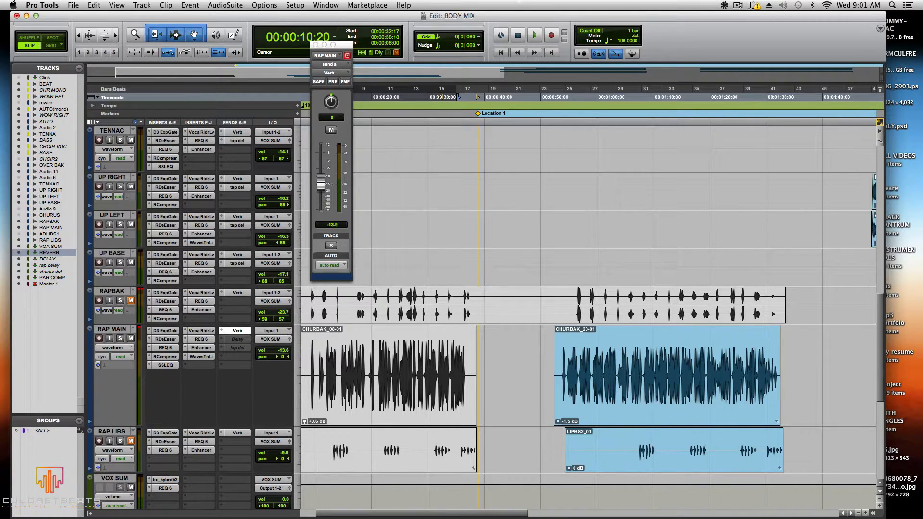
Review the D-Verb settings on the REVERB track with its bypass lifted, and bypass it again once its window is closed
{"action": "scroll", "coordinate": [194, 280], "scroll_direction": "down", "scroll_amount": 6}
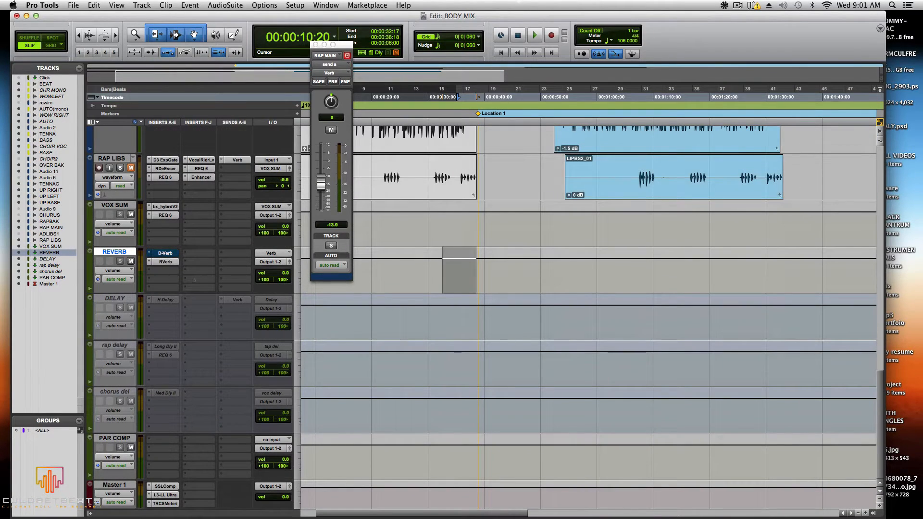
{"action": "right_click", "coordinate": [163, 253]}
{"action": "left_click", "coordinate": [168, 253]}
{"action": "left_click", "coordinate": [164, 254]}
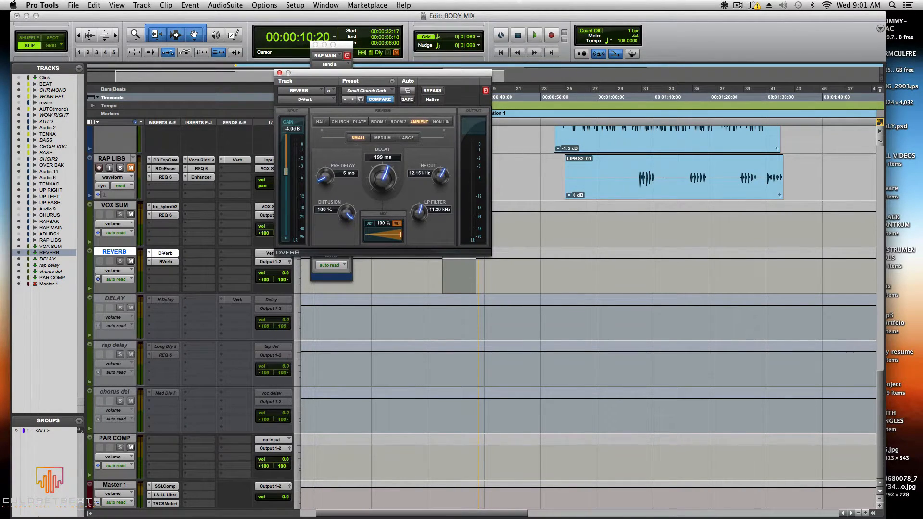
{"action": "left_click", "coordinate": [279, 73]}
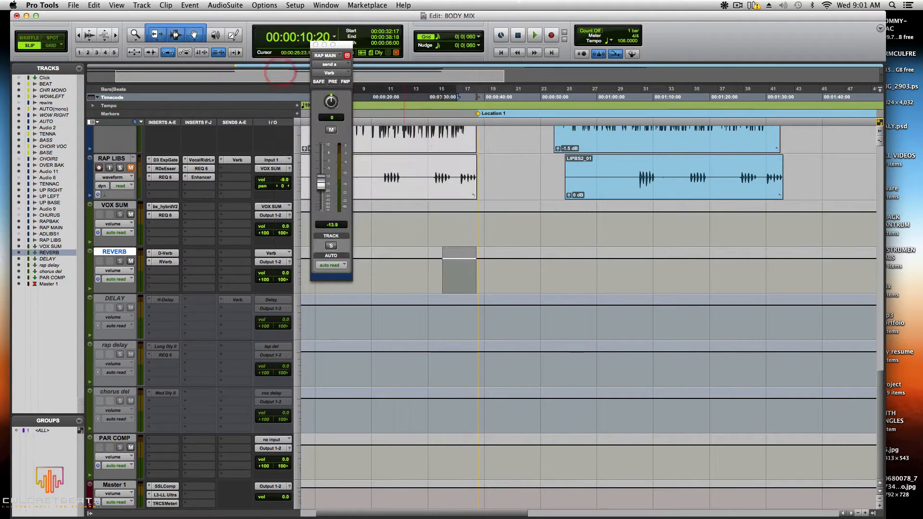
{"action": "left_click", "coordinate": [165, 252]}
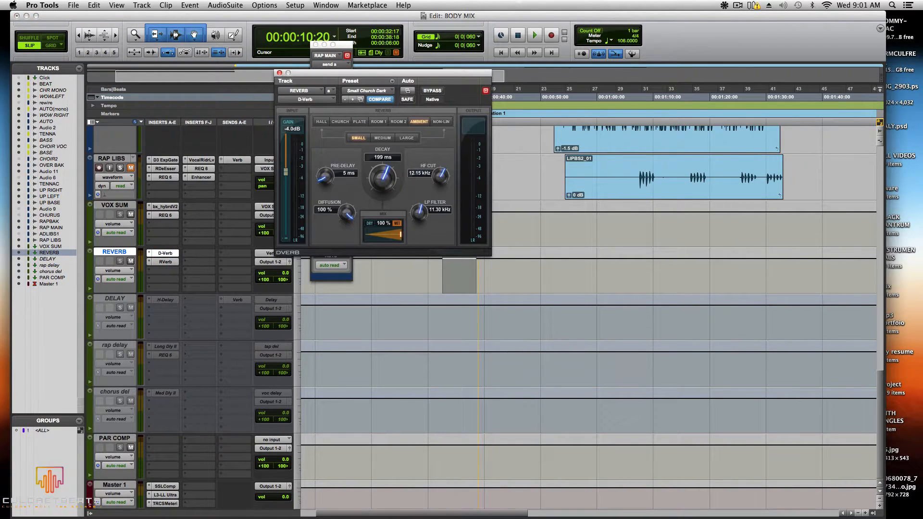
{"action": "left_click", "coordinate": [279, 73]}
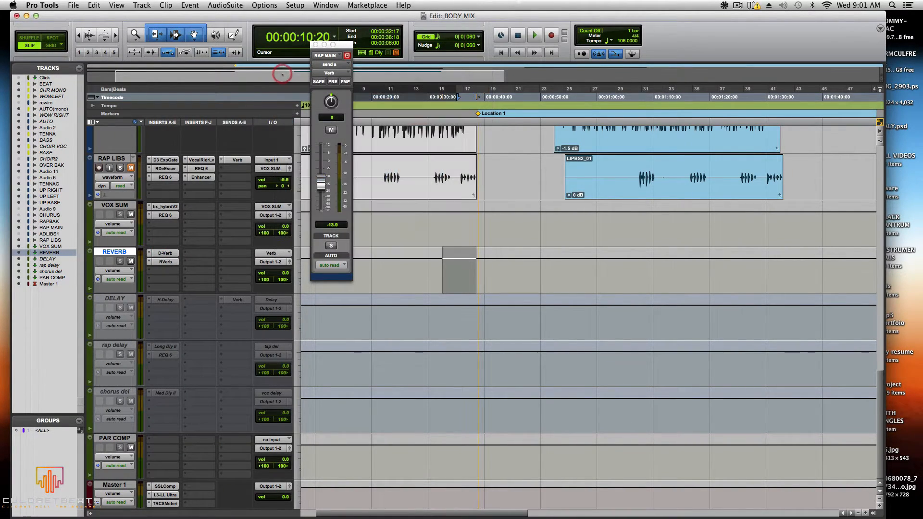
{"action": "right_click", "coordinate": [165, 253]}
{"action": "left_click", "coordinate": [165, 254]}
Close the RAP MAIN send window and review the DeEsser, REQ 6 and Enhancer inserts on the RAP LIBS track
{"action": "scroll", "coordinate": [480, 313], "scroll_direction": "up", "scroll_amount": 10}
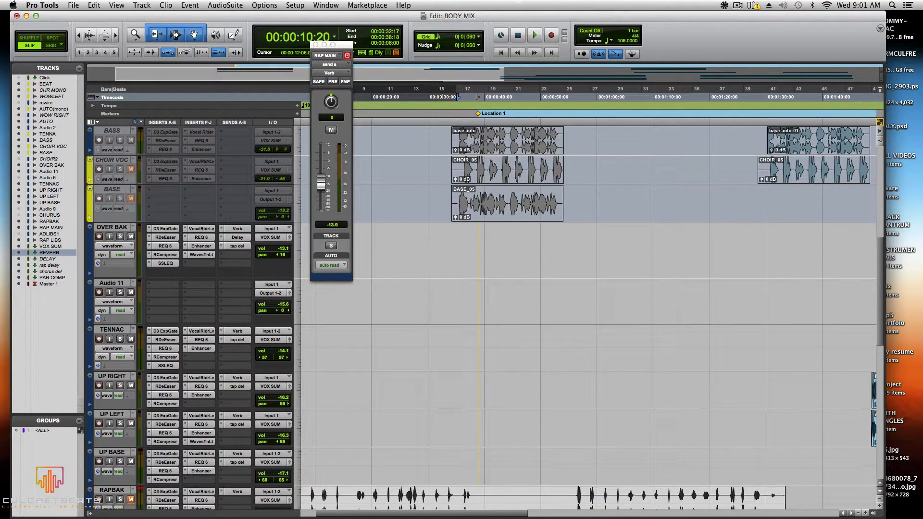
{"action": "scroll", "coordinate": [323, 407], "scroll_direction": "down", "scroll_amount": 10}
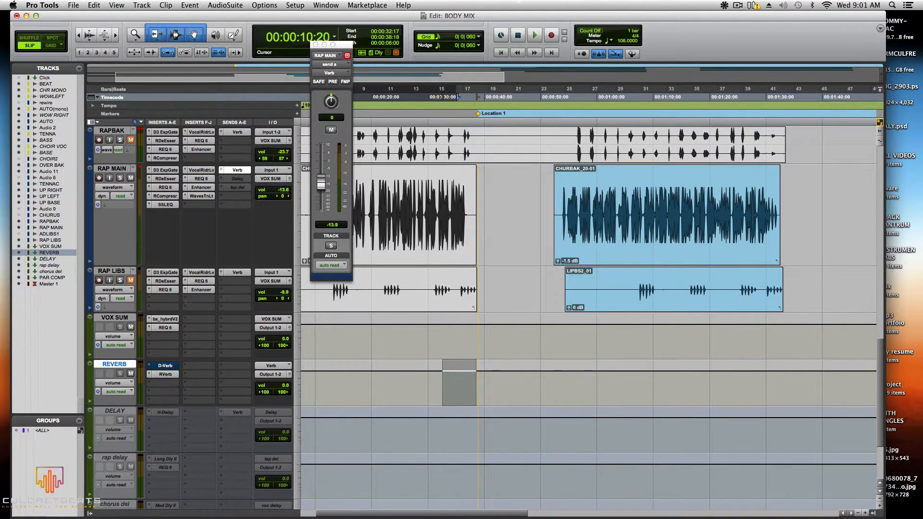
{"action": "left_click", "coordinate": [315, 45]}
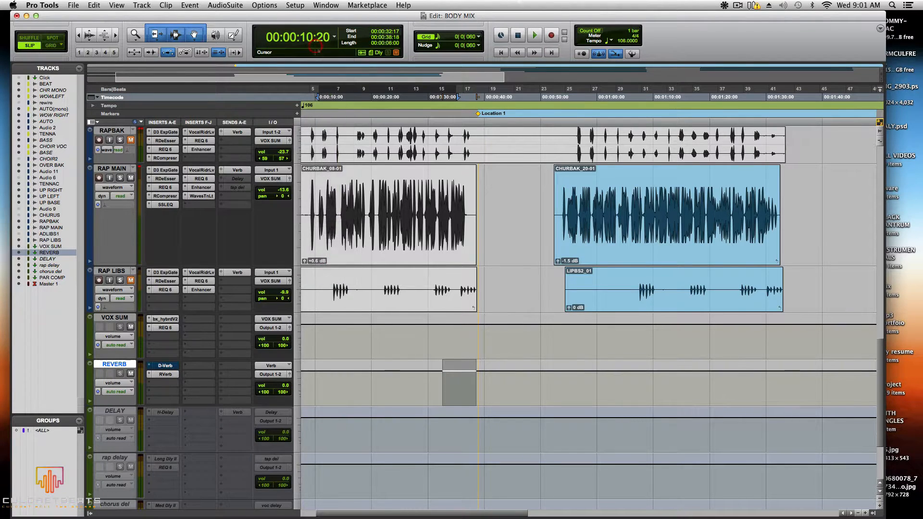
{"action": "left_click", "coordinate": [334, 96]}
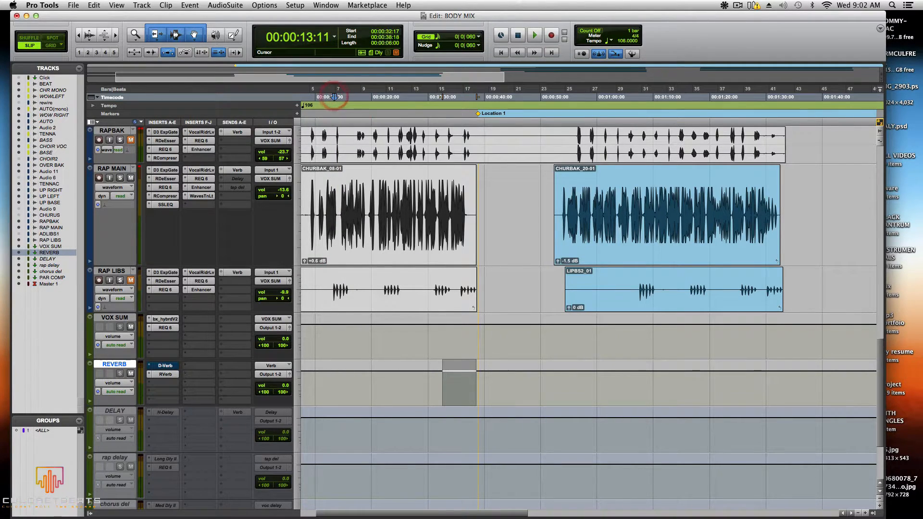
{"action": "left_click", "coordinate": [165, 273]}
{"action": "left_click", "coordinate": [165, 281]}
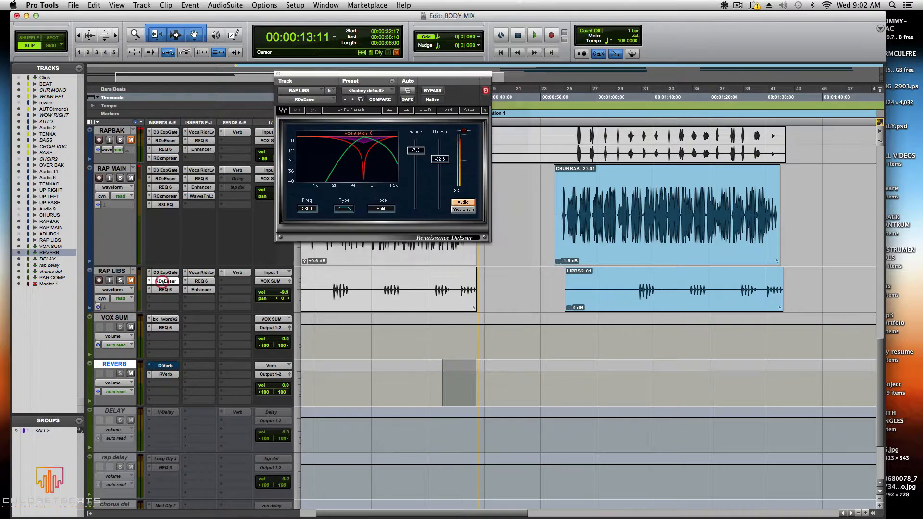
{"action": "left_click", "coordinate": [165, 290]}
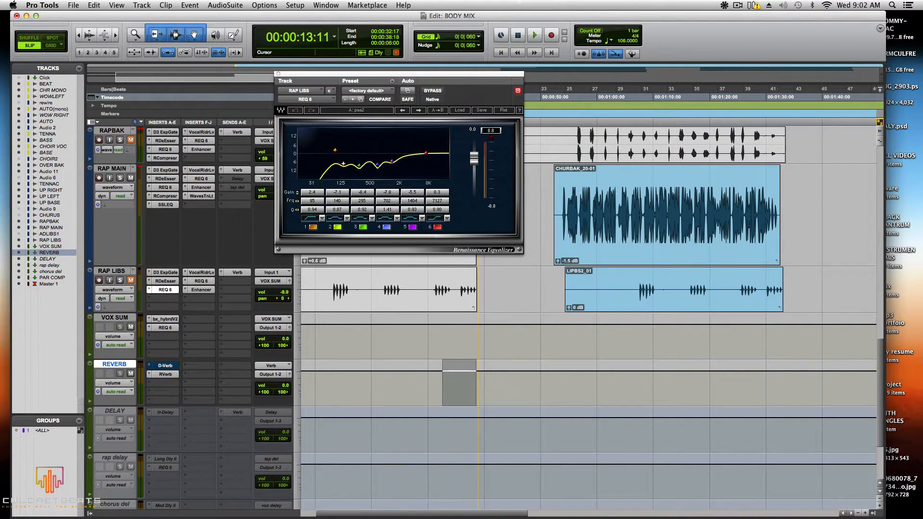
{"action": "left_click", "coordinate": [200, 273]}
{"action": "left_click", "coordinate": [200, 281]}
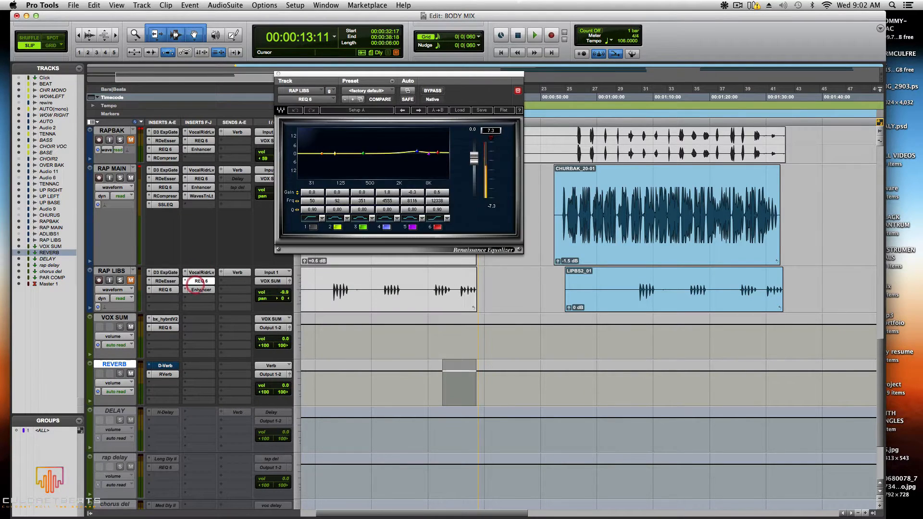
{"action": "left_click", "coordinate": [201, 290]}
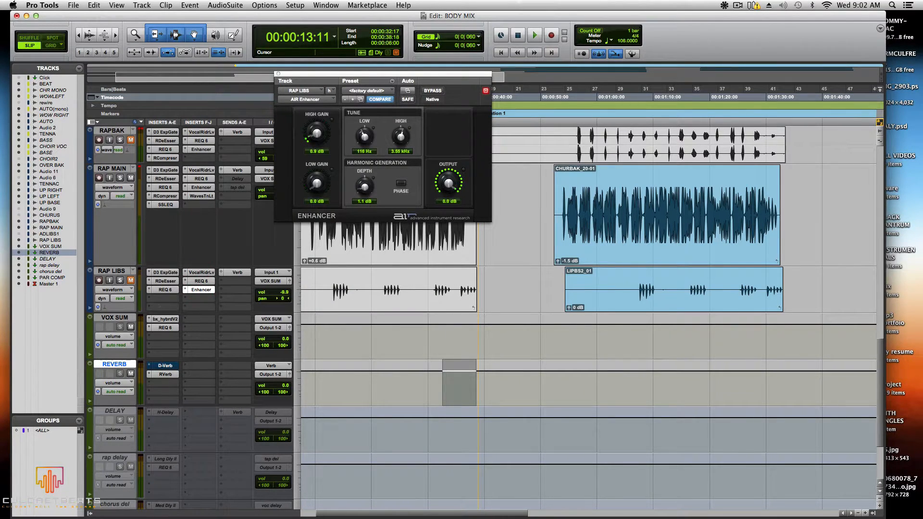
Enlarge the RAPBAK track's height to show its SSLEQ insert, and check its Verb send, closing the open send and Enhancer windows
{"action": "scroll", "coordinate": [292, 156], "scroll_direction": "up", "scroll_amount": 10}
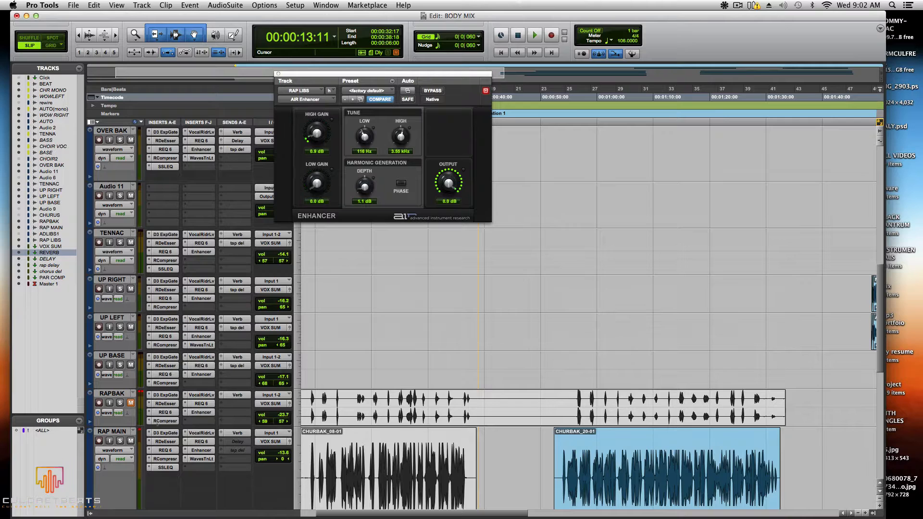
{"action": "left_click_drag", "start_coordinate": [164, 427], "coordinate": [165, 435]}
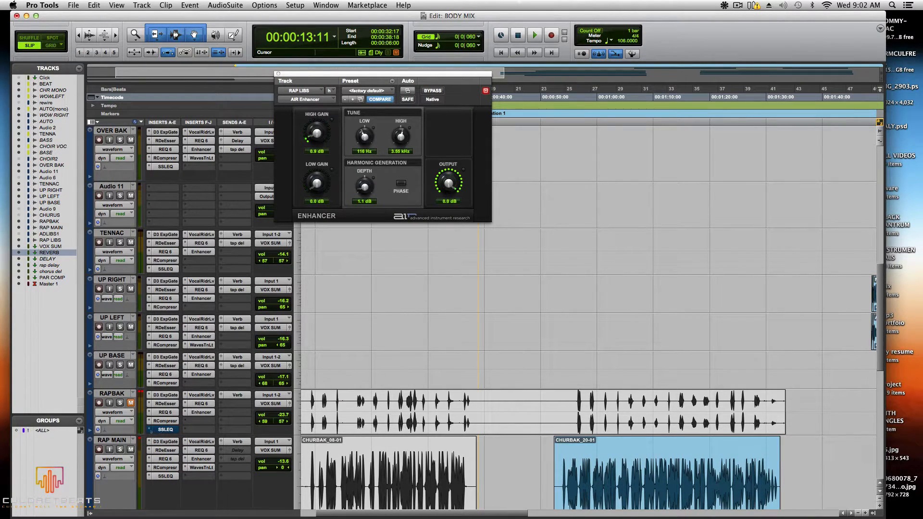
{"action": "left_click", "coordinate": [150, 428]}
{"action": "left_click", "coordinate": [130, 429]}
{"action": "left_click", "coordinate": [239, 395]}
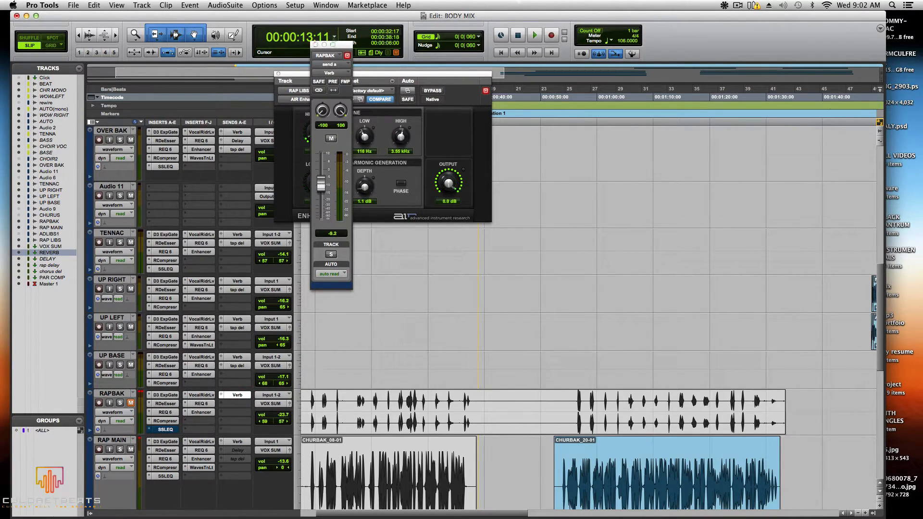
{"action": "left_click", "coordinate": [316, 44]}
{"action": "left_click", "coordinate": [278, 74]}
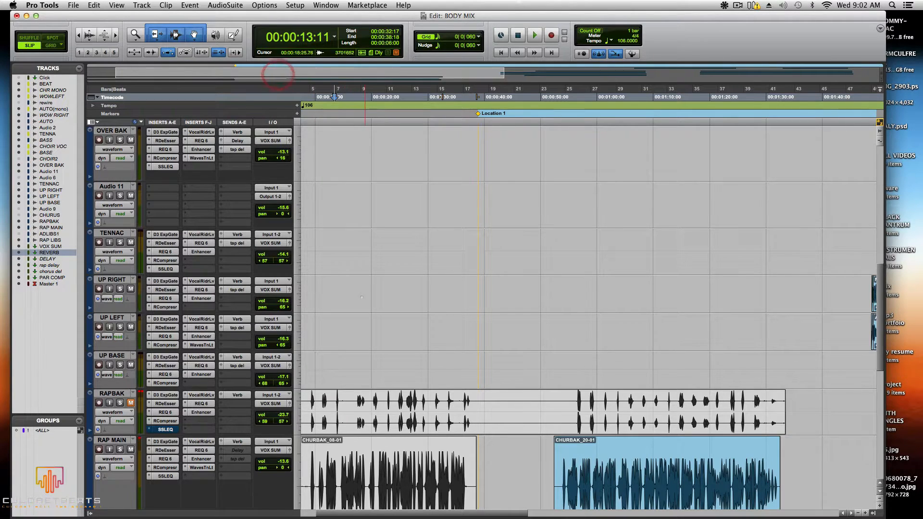
Audition the vocals from 00:00:10:17 with the Verb send on RAPBAK first muted and then unmuted
{"action": "scroll", "coordinate": [362, 144], "scroll_direction": "down", "scroll_amount": 10}
{"action": "scroll", "coordinate": [589, 250], "scroll_direction": "up", "scroll_amount": 7}
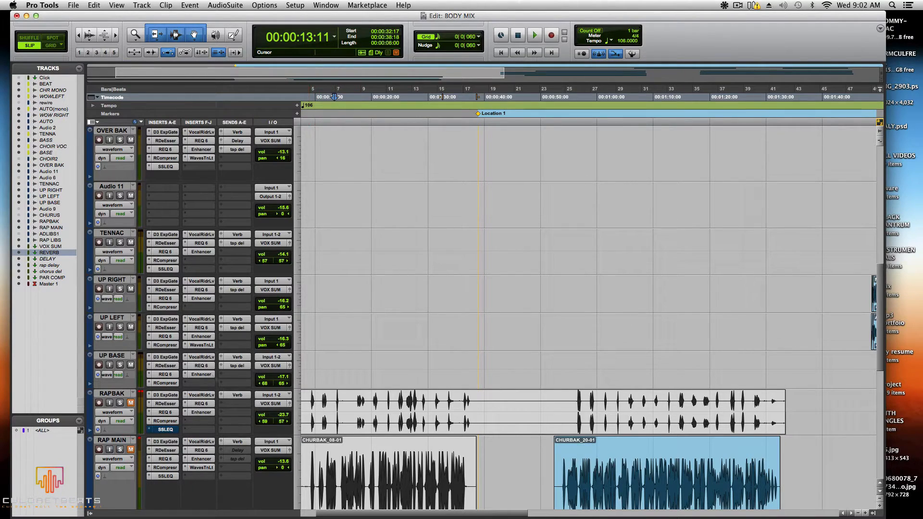
{"action": "right_click", "coordinate": [234, 394]}
{"action": "left_click", "coordinate": [242, 394]}
{"action": "key", "text": "space"}
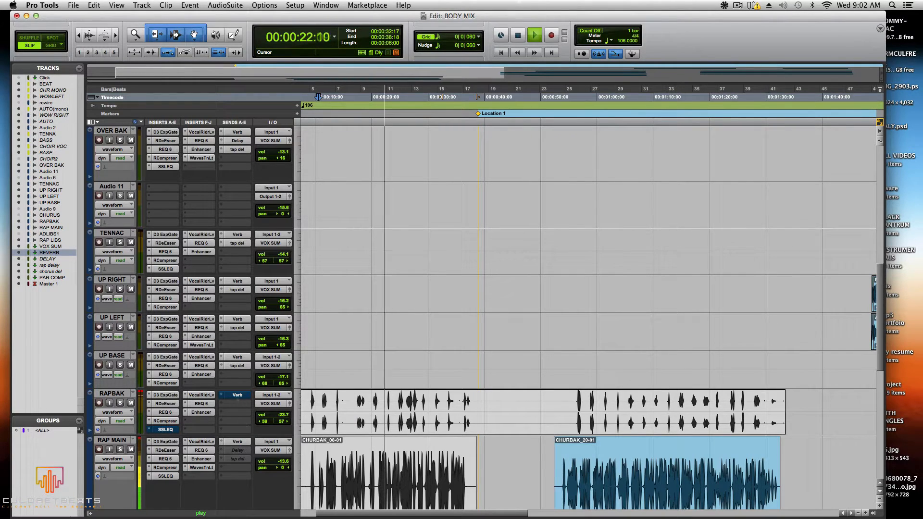
{"action": "right_click", "coordinate": [235, 395]}
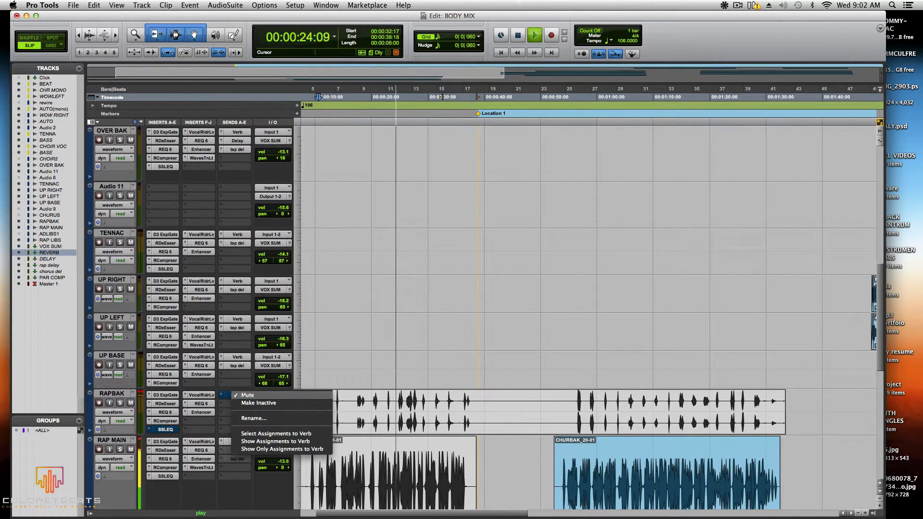
{"action": "left_click", "coordinate": [245, 395]}
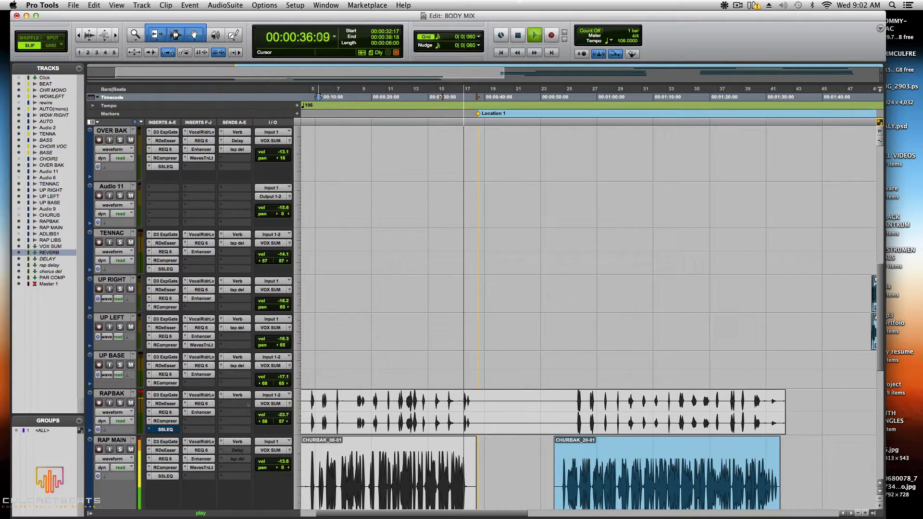
{"action": "key", "text": "space"}
Lower the Verb send level on RAPBAK slightly and close its send window
{"action": "scroll", "coordinate": [387, 361], "scroll_direction": "down", "scroll_amount": 10}
{"action": "scroll", "coordinate": [481, 317], "scroll_direction": "up", "scroll_amount": 4}
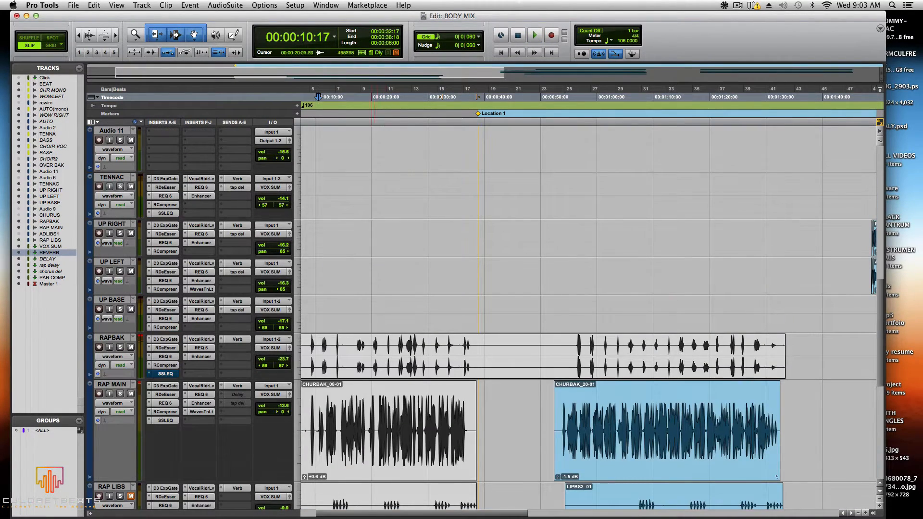
{"action": "left_click", "coordinate": [230, 340]}
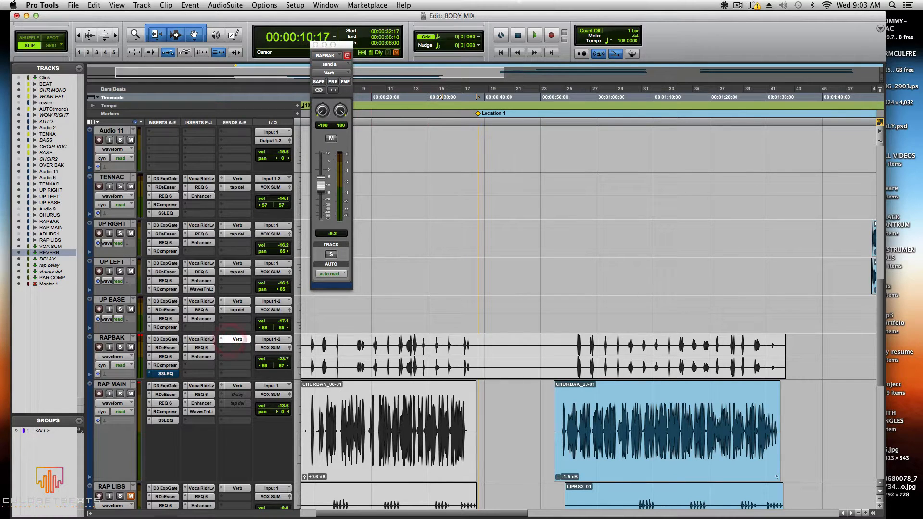
{"action": "left_click_drag", "start_coordinate": [320, 185], "coordinate": [320, 191]}
{"action": "left_click", "coordinate": [315, 44]}
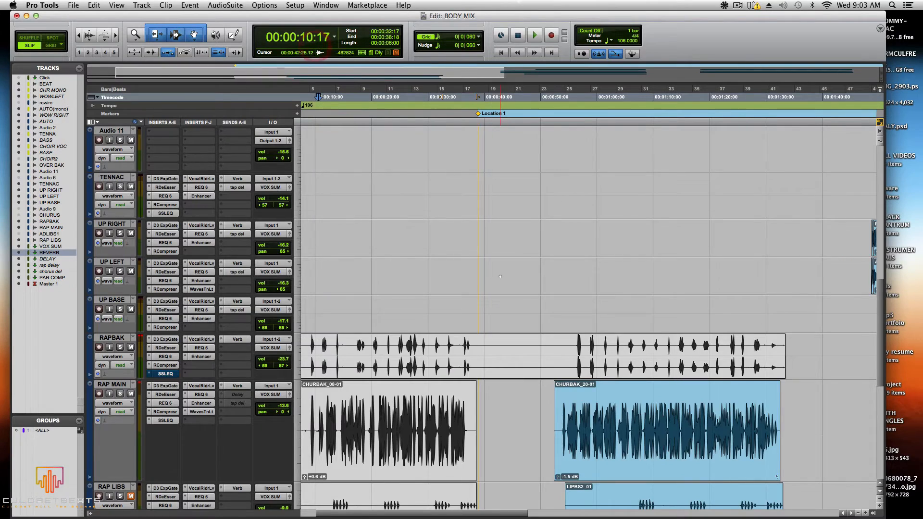
Solo RAP LIBS while playing from 00:00:12:13, and check the level and pan of its Verb send
{"action": "scroll", "coordinate": [500, 275], "scroll_direction": "down", "scroll_amount": 5}
{"action": "scroll", "coordinate": [500, 275], "scroll_direction": "up", "scroll_amount": 4}
{"action": "scroll", "coordinate": [500, 274], "scroll_direction": "down", "scroll_amount": 4}
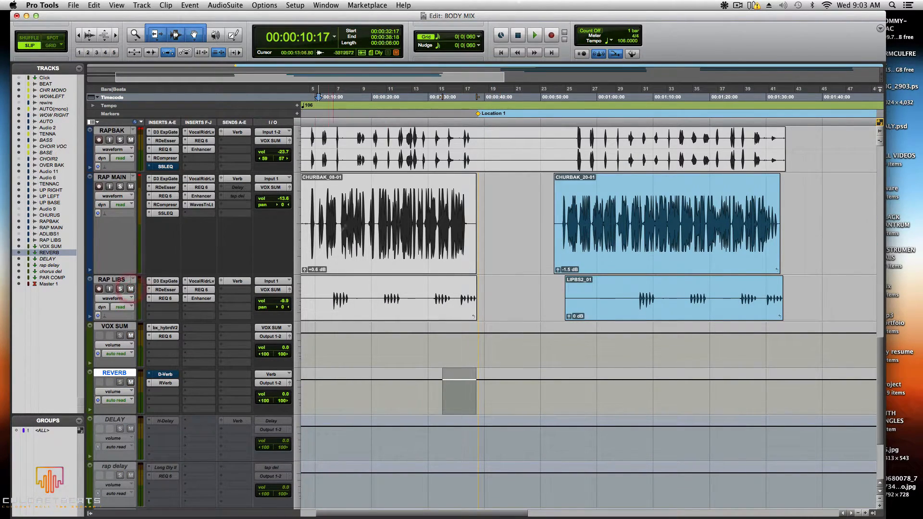
{"action": "left_click", "coordinate": [328, 96]}
{"action": "key", "text": "space"}
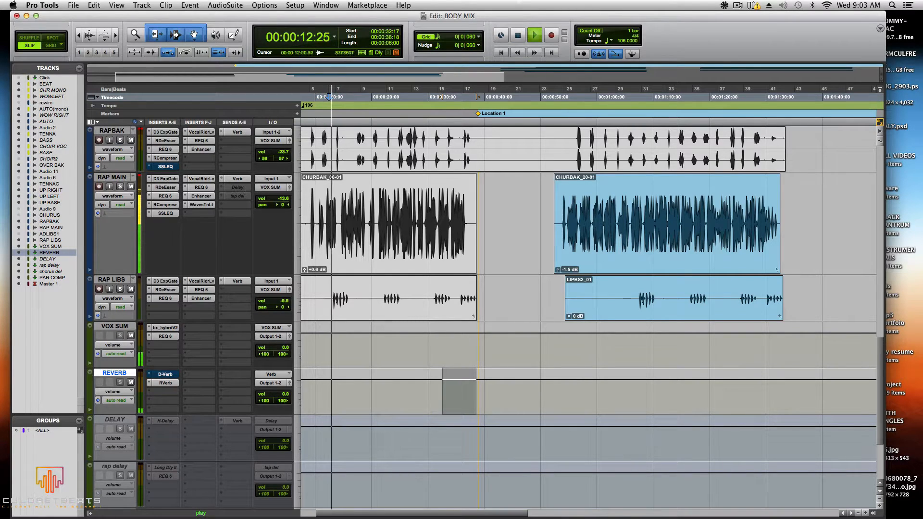
{"action": "left_click", "coordinate": [120, 289]}
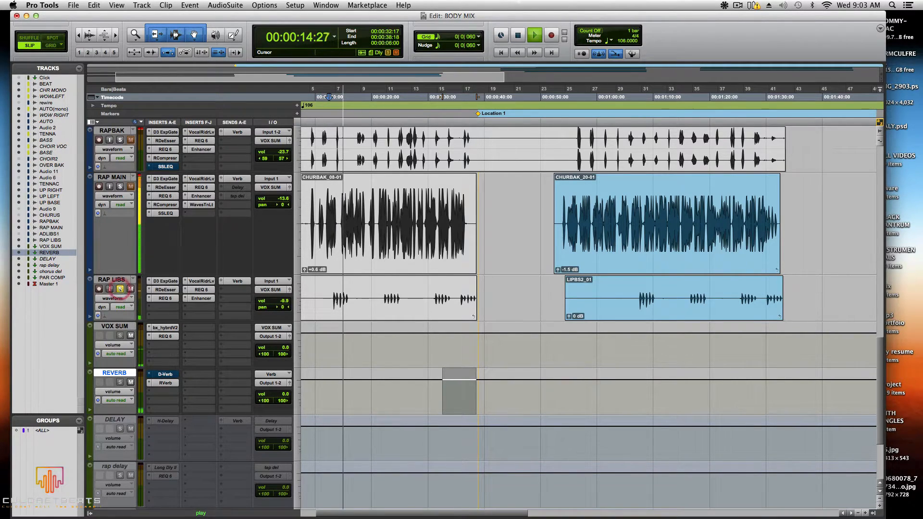
{"action": "key", "text": "space"}
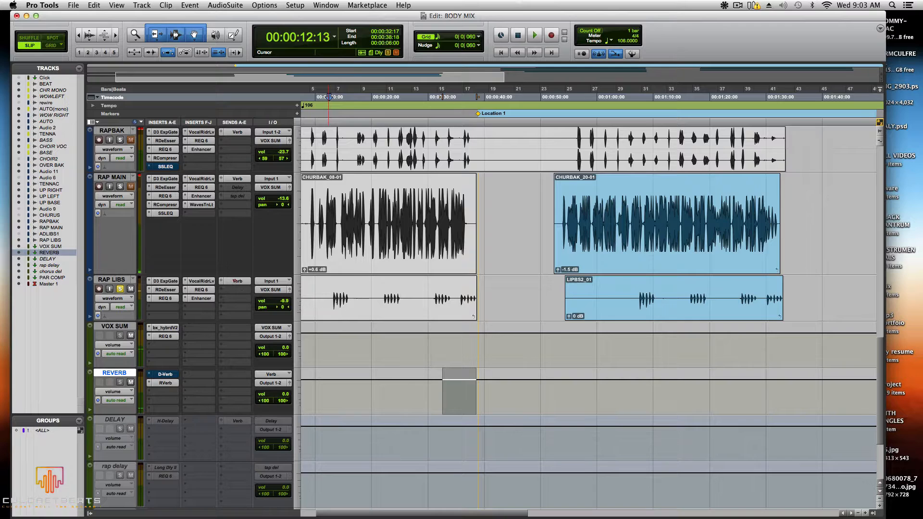
{"action": "left_click", "coordinate": [237, 281]}
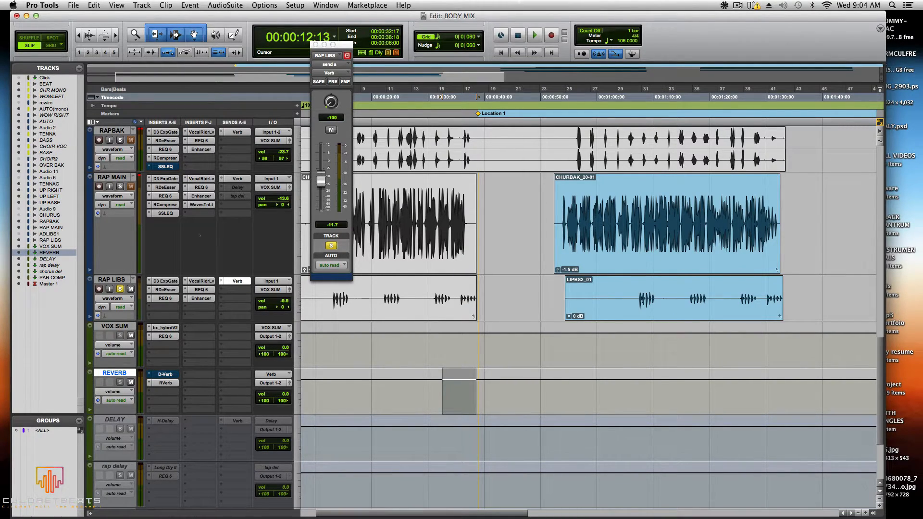
{"action": "left_click", "coordinate": [315, 44]}
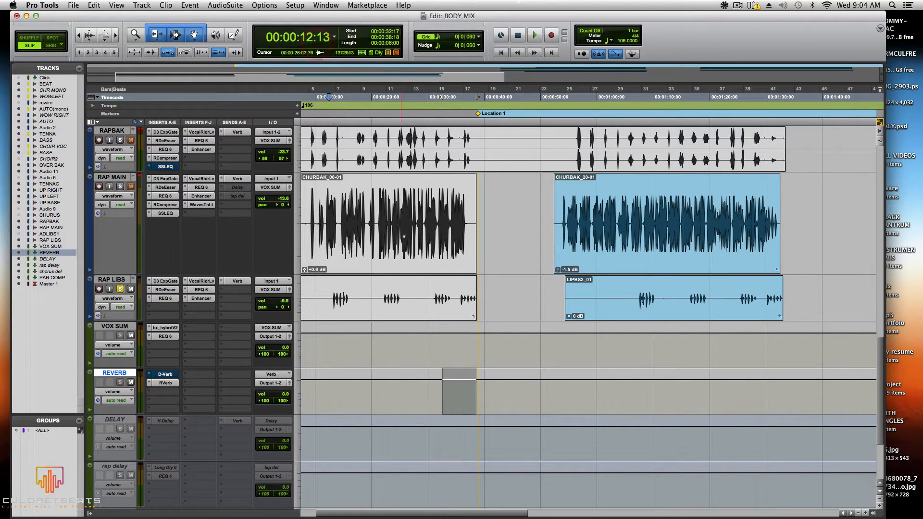
Make the DELAY track active, and check its H-Delay insert before closing the plug-in window
{"action": "scroll", "coordinate": [576, 313], "scroll_direction": "down", "scroll_amount": 5}
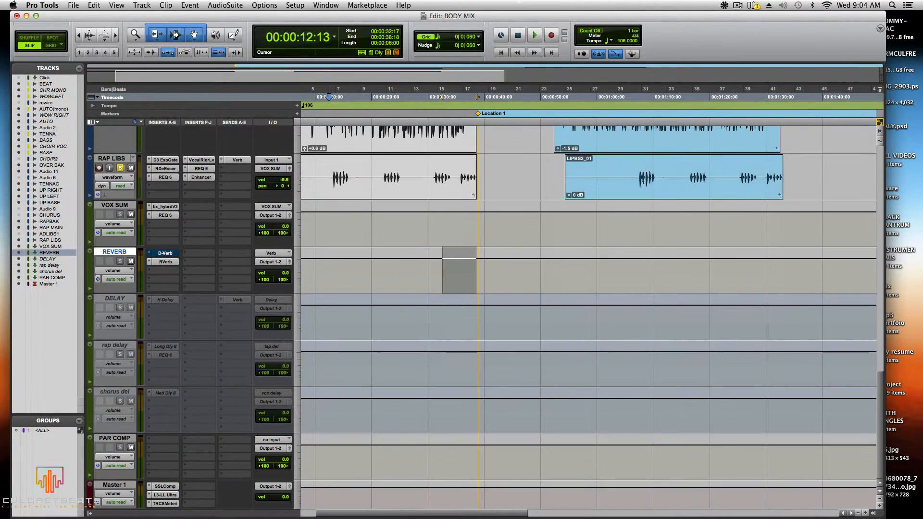
{"action": "right_click", "coordinate": [114, 298]}
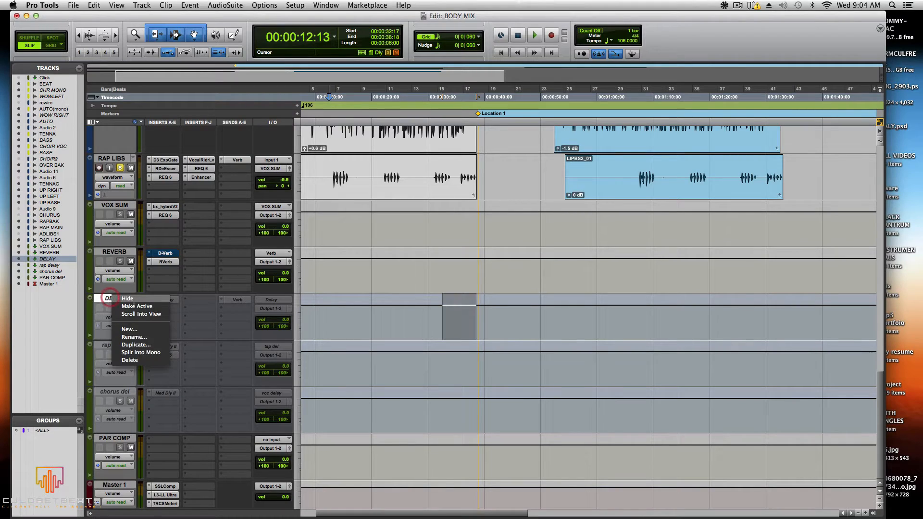
{"action": "left_click", "coordinate": [126, 306]}
{"action": "left_click", "coordinate": [165, 299]}
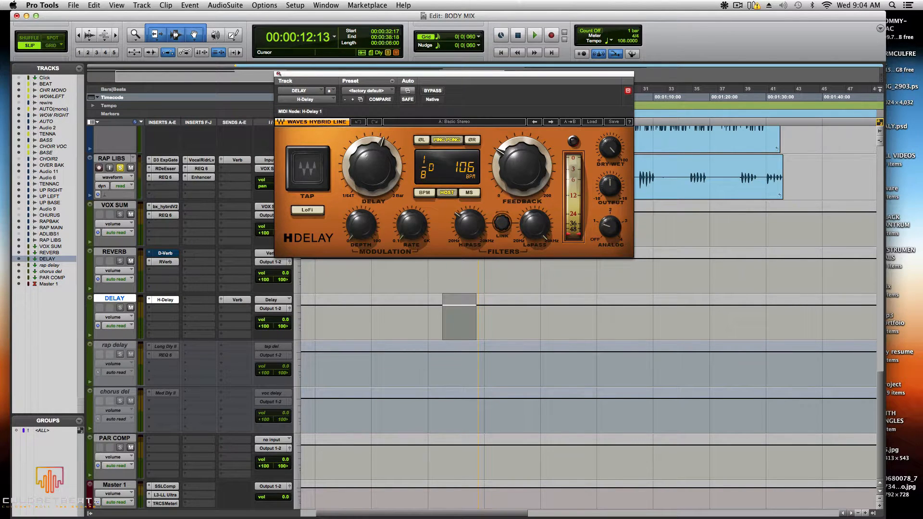
{"action": "left_click", "coordinate": [278, 73]}
{"action": "scroll", "coordinate": [416, 288], "scroll_direction": "up", "scroll_amount": 5}
{"action": "scroll", "coordinate": [412, 367], "scroll_direction": "up", "scroll_amount": 1}
{"action": "scroll", "coordinate": [354, 366], "scroll_direction": "down", "scroll_amount": 5}
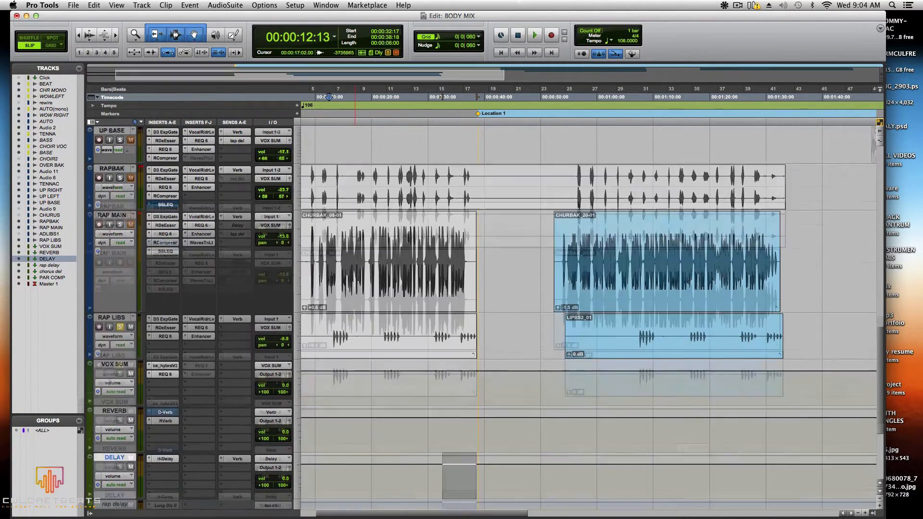
Make the rap delay track active, and check its Long Dly II insert before closing the plug-in window
{"action": "right_click", "coordinate": [108, 345]}
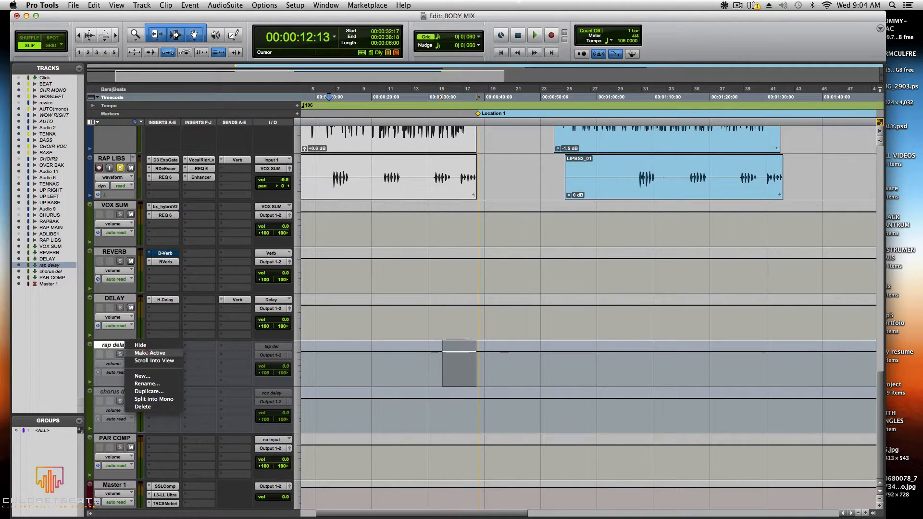
{"action": "left_click", "coordinate": [121, 354]}
{"action": "left_click", "coordinate": [163, 346]}
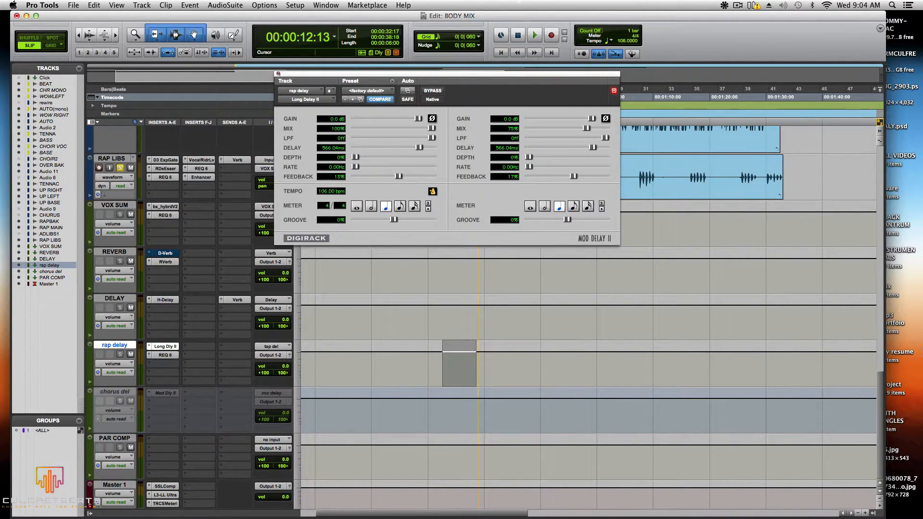
{"action": "left_click", "coordinate": [278, 73]}
{"action": "scroll", "coordinate": [481, 308], "scroll_direction": "up", "scroll_amount": 4}
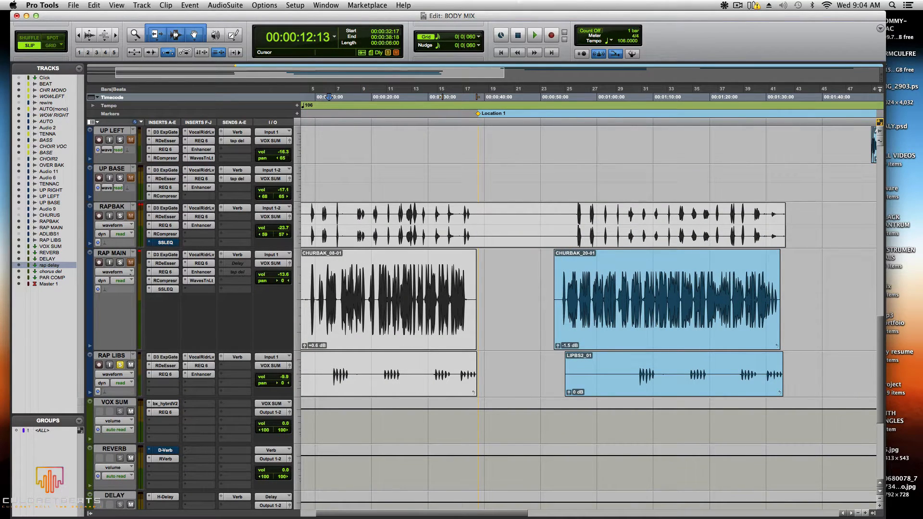
Unmute the tap del send on RAP MAIN and make it active
{"action": "left_click", "coordinate": [112, 271]}
{"action": "mouse_move", "coordinate": [134, 311]}
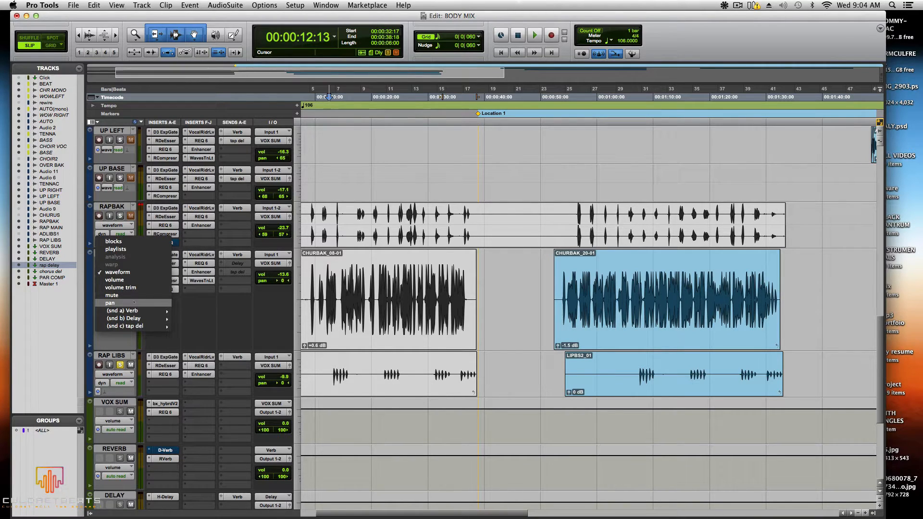
{"action": "left_click", "coordinate": [216, 303]}
{"action": "right_click", "coordinate": [232, 272]}
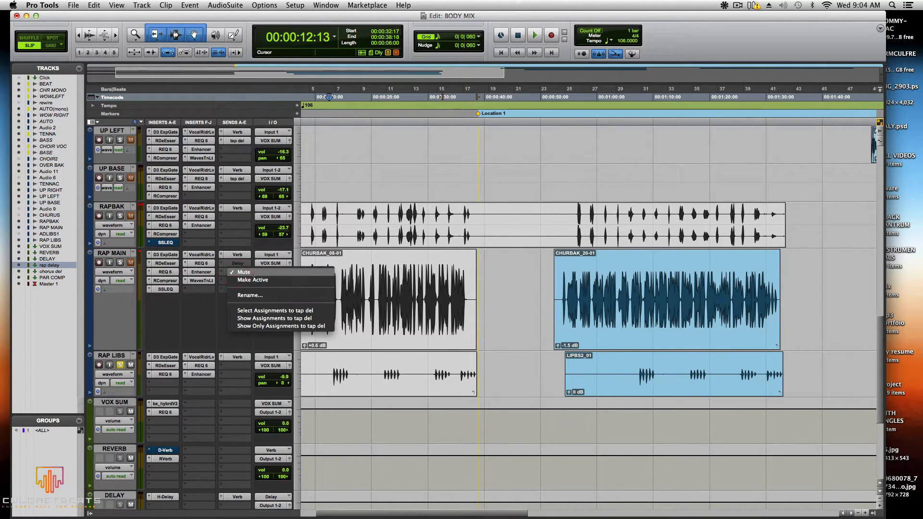
{"action": "left_click", "coordinate": [246, 272]}
{"action": "right_click", "coordinate": [235, 271]}
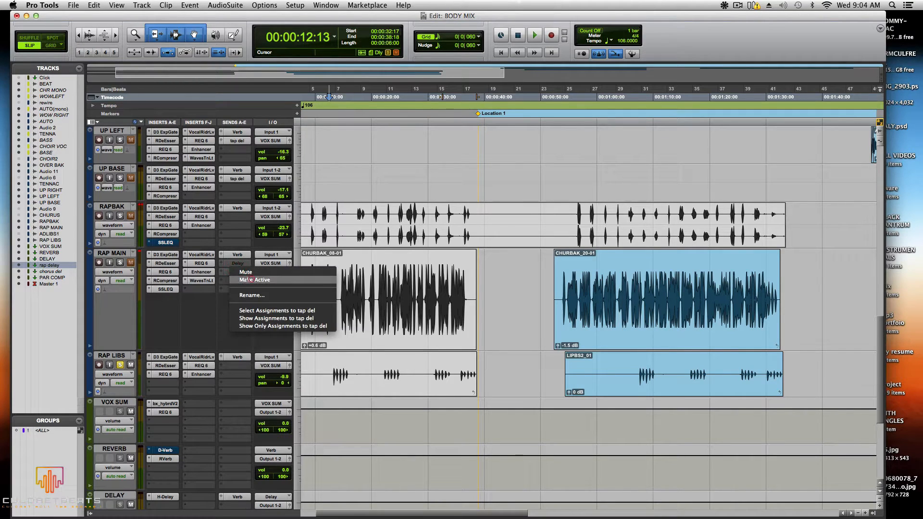
{"action": "left_click", "coordinate": [245, 272]}
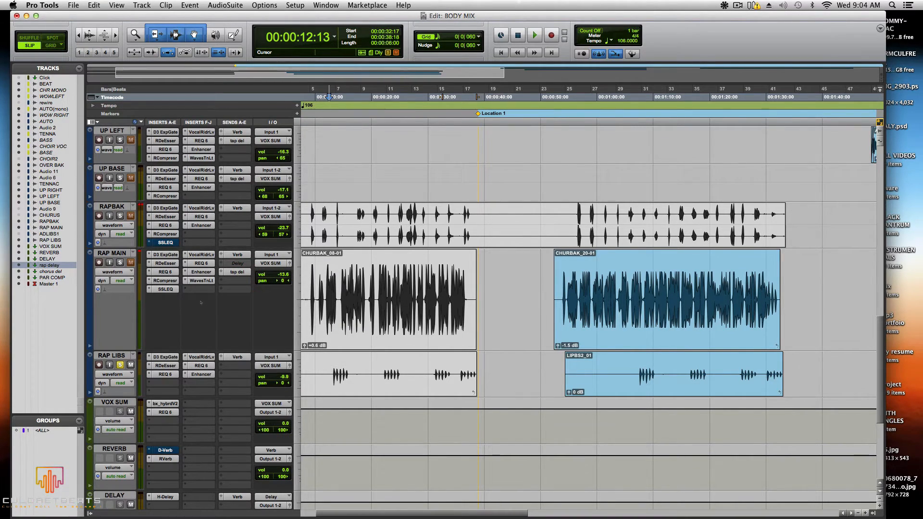
Review the H-Delay settings on the DELAY track and close the plug-in window
{"action": "scroll", "coordinate": [189, 321], "scroll_direction": "down", "scroll_amount": 5}
{"action": "scroll", "coordinate": [196, 297], "scroll_direction": "up", "scroll_amount": 7}
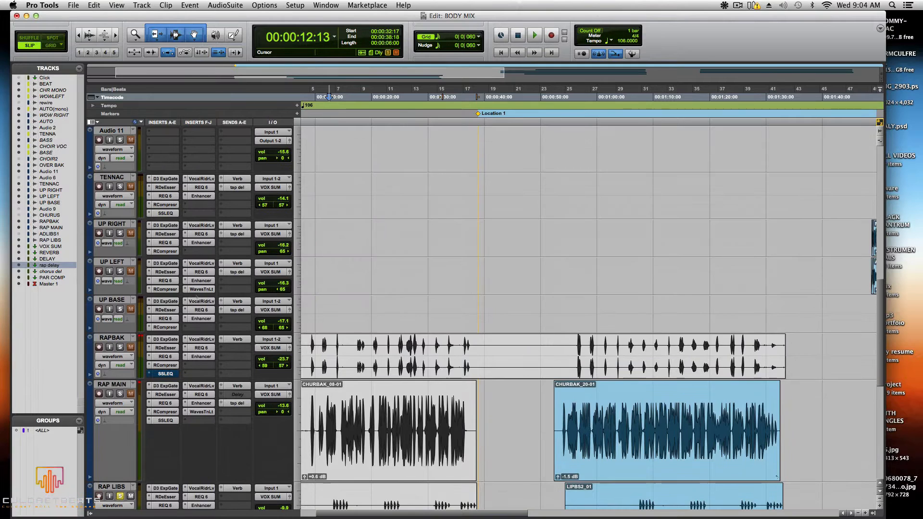
{"action": "scroll", "coordinate": [197, 297], "scroll_direction": "down", "scroll_amount": 5}
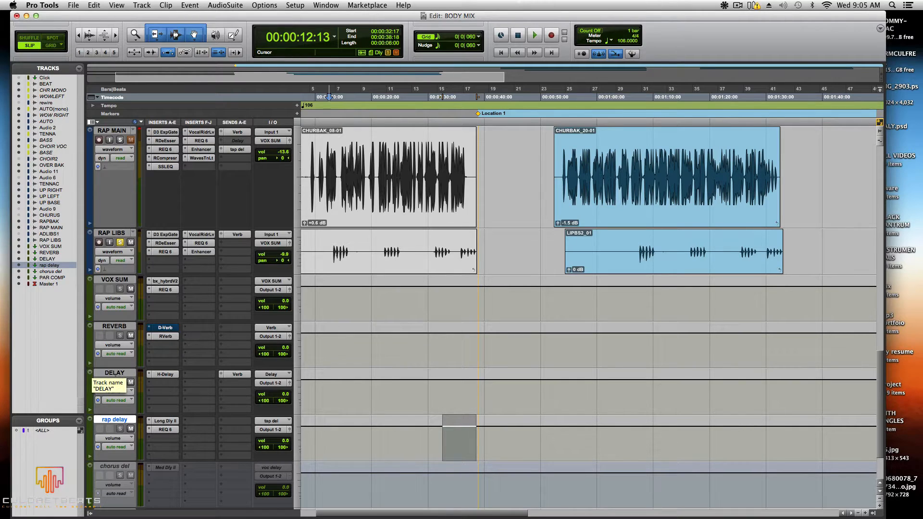
{"action": "left_click", "coordinate": [164, 374]}
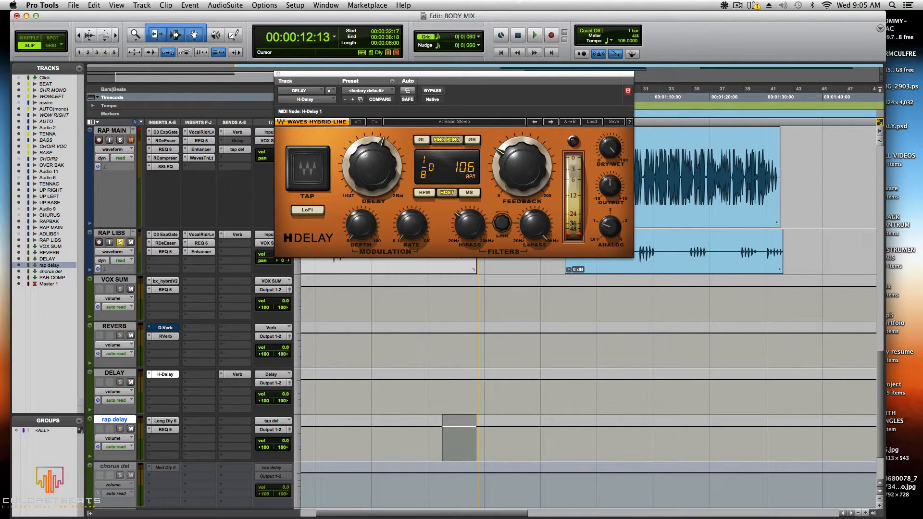
{"action": "left_click", "coordinate": [278, 74]}
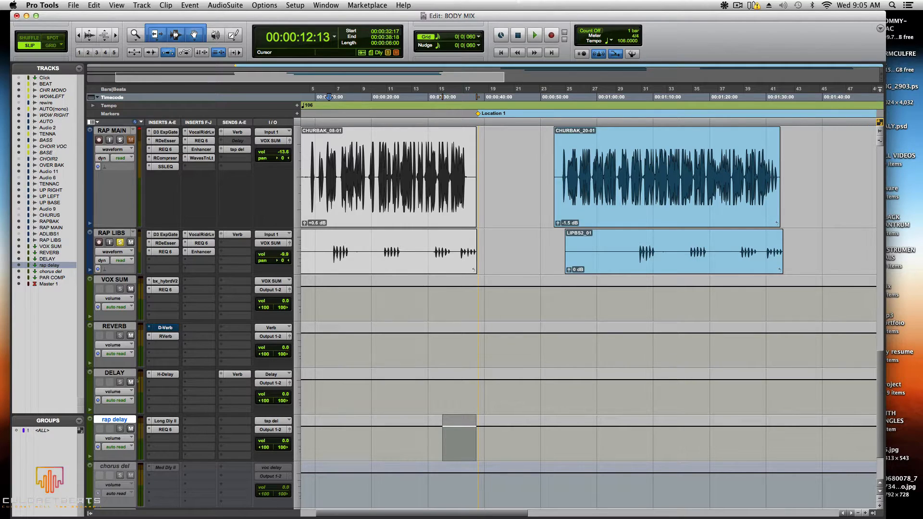
Review the Long Dly II settings and REQ 6 curve on the rap delay track, keeping the existing inserts and closing their windows
{"action": "left_click", "coordinate": [165, 420]}
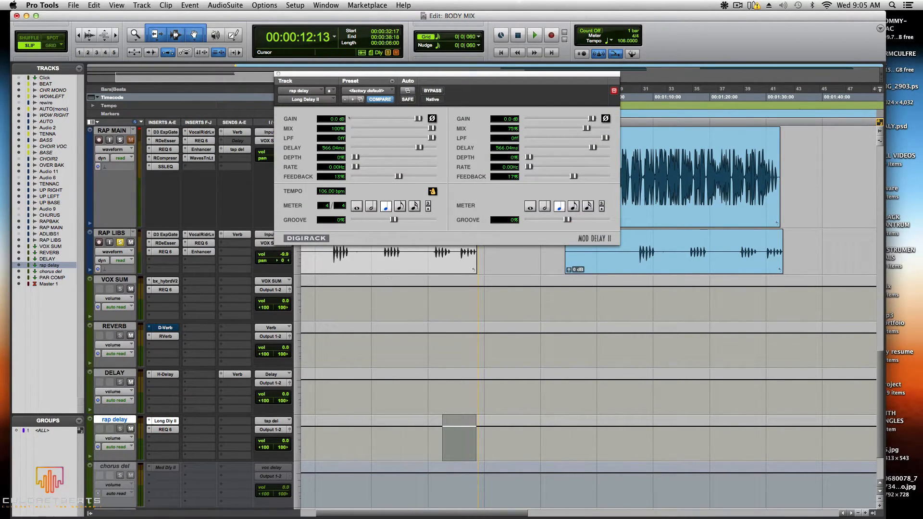
{"action": "left_click", "coordinate": [149, 420]}
{"action": "mouse_move", "coordinate": [202, 421]}
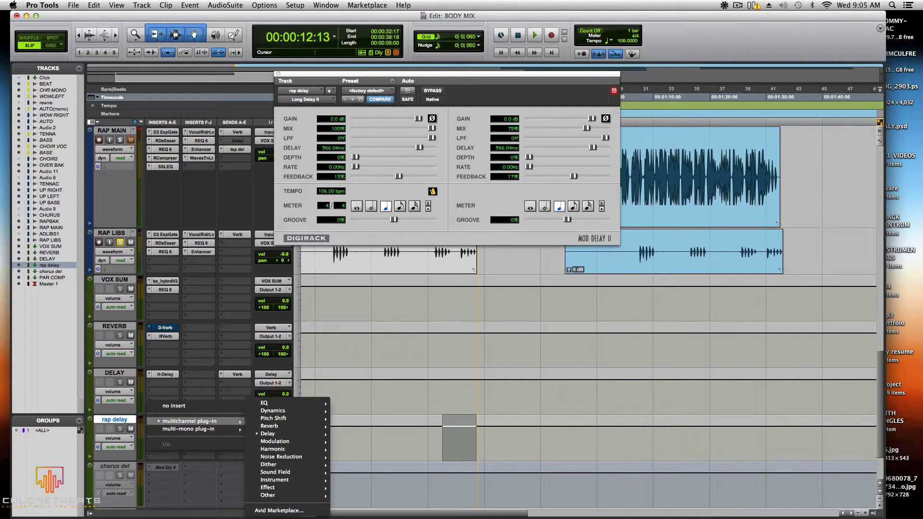
{"action": "mouse_move", "coordinate": [279, 433]}
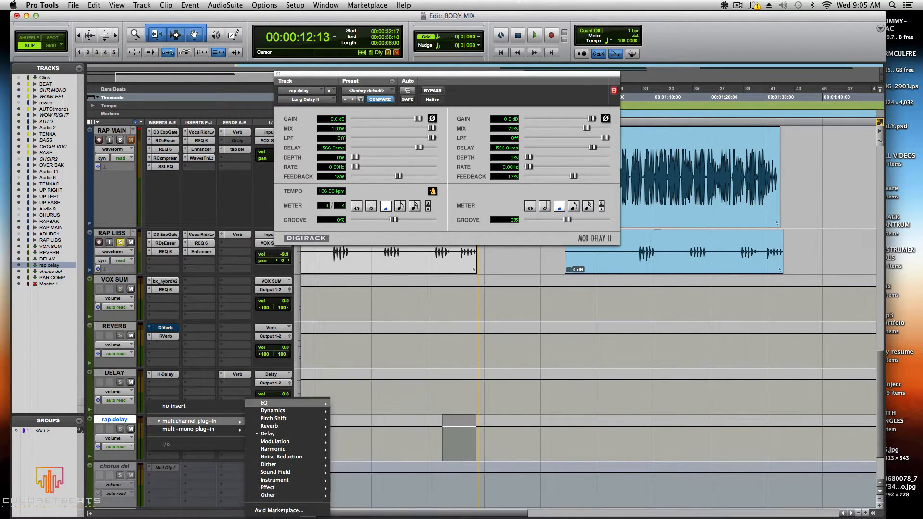
{"action": "left_click", "coordinate": [213, 354]}
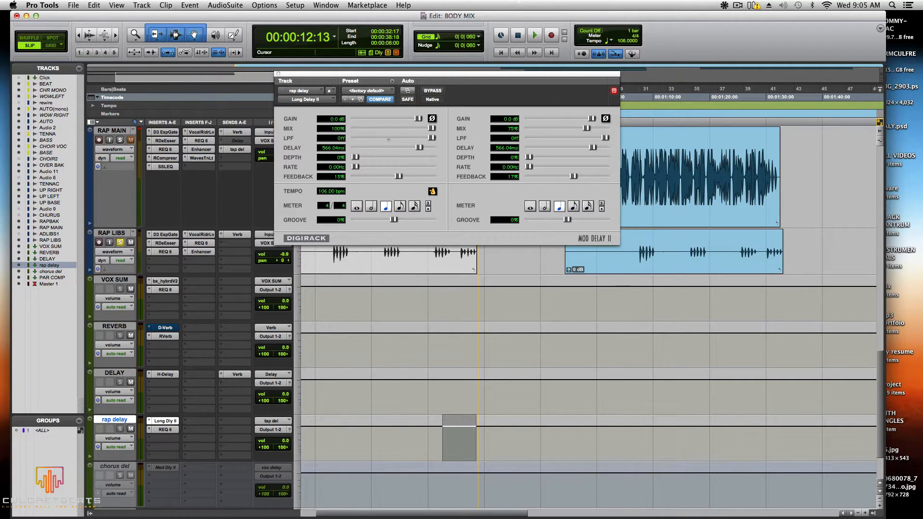
{"action": "left_click", "coordinate": [278, 74]}
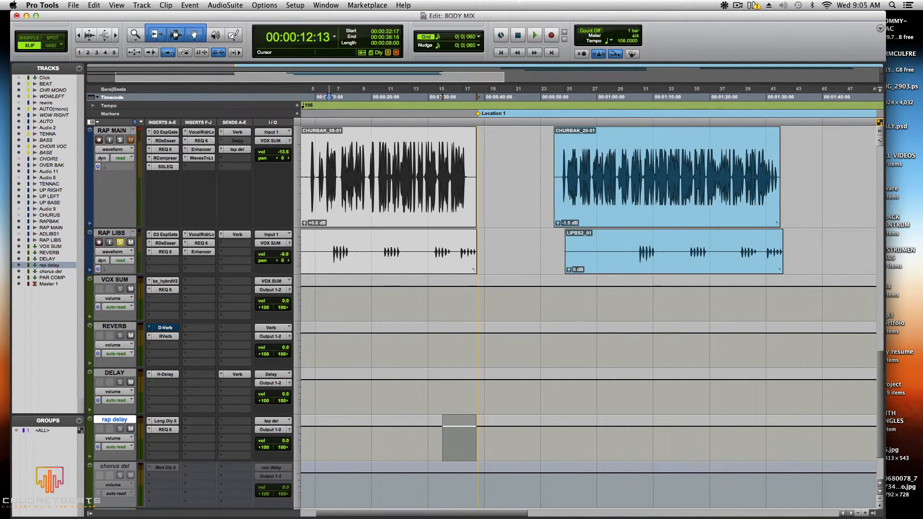
{"action": "left_click", "coordinate": [164, 421]}
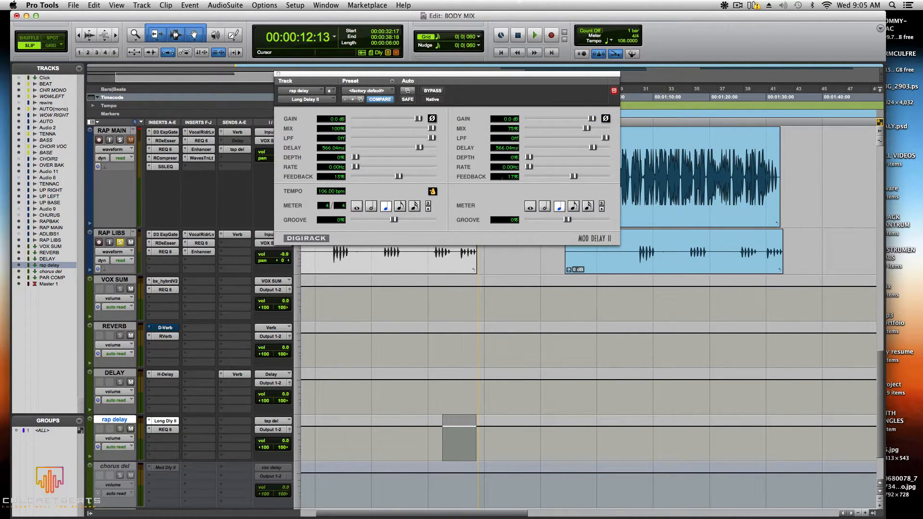
{"action": "left_click", "coordinate": [278, 74]}
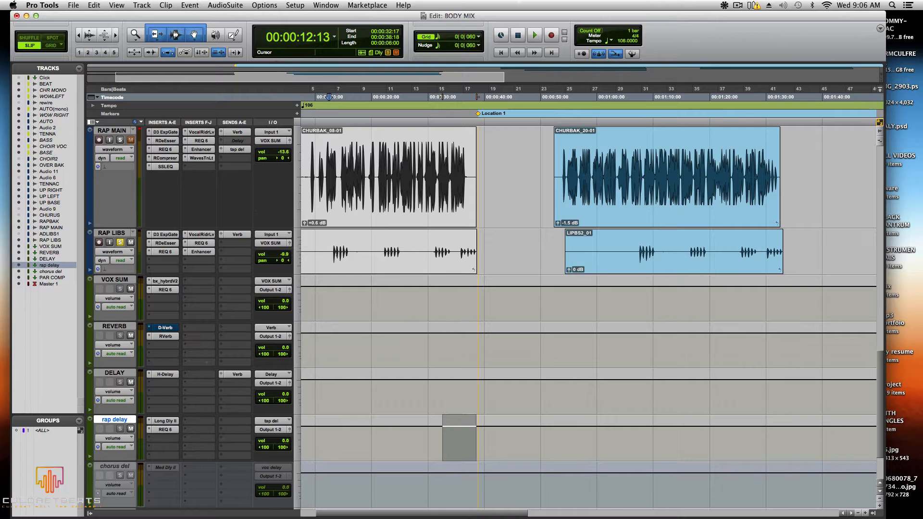
{"action": "left_click", "coordinate": [165, 429]}
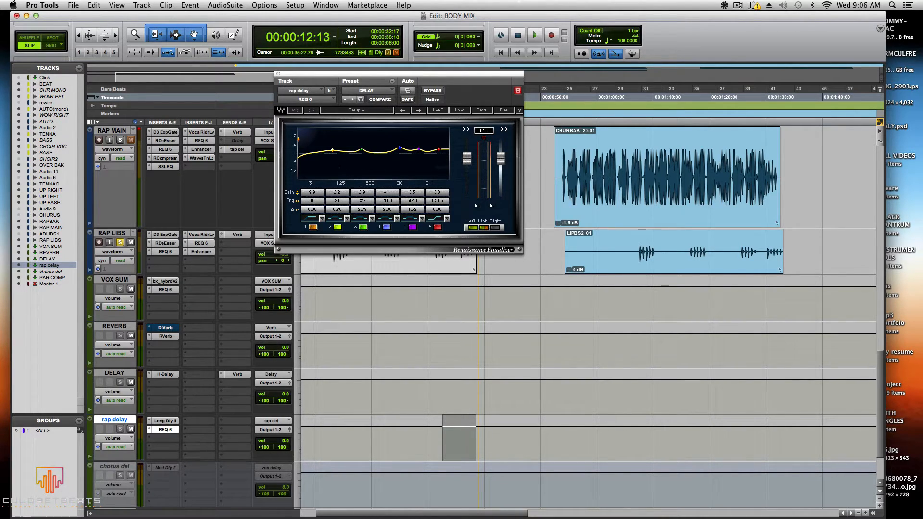
{"action": "left_click", "coordinate": [278, 74]}
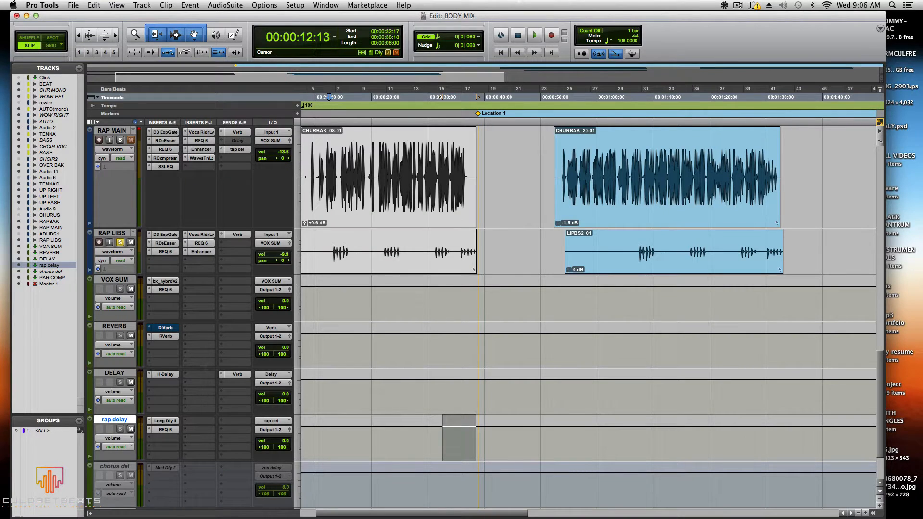
Highlight the first RAPBAK section and its whole clip, and place the edit cursor at 00:00:40:18 on RAP MAIN
{"action": "scroll", "coordinate": [589, 317], "scroll_direction": "up", "scroll_amount": 5}
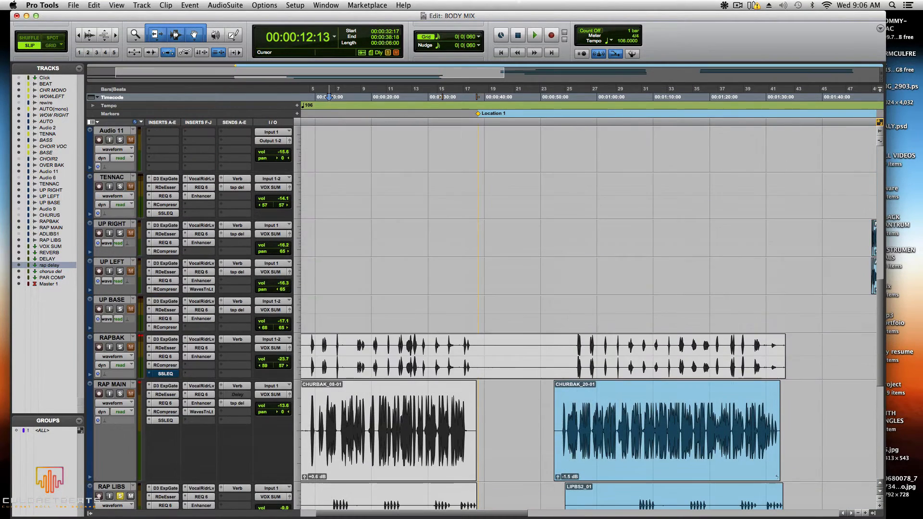
{"action": "scroll", "coordinate": [589, 318], "scroll_direction": "down", "scroll_amount": 3}
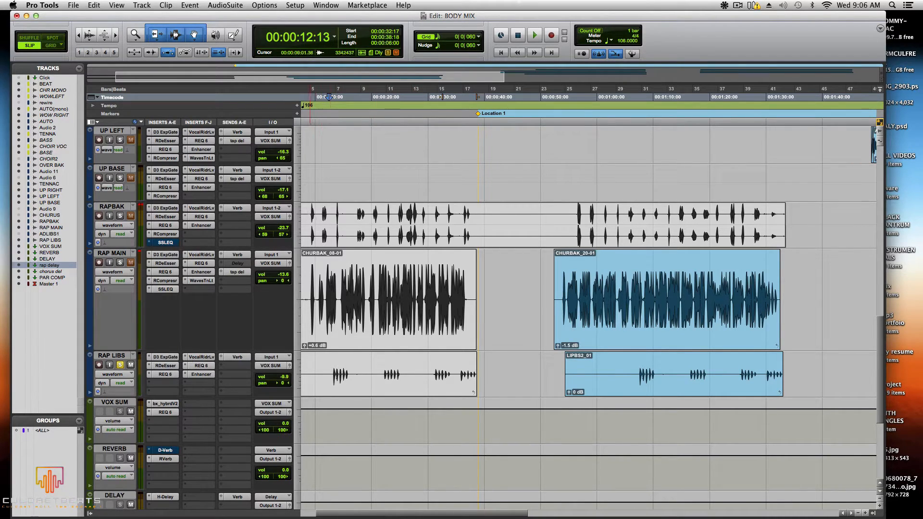
{"action": "left_click_drag", "start_coordinate": [308, 214], "coordinate": [483, 210]}
{"action": "left_click_drag", "start_coordinate": [308, 210], "coordinate": [487, 212]}
{"action": "scroll", "coordinate": [486, 211], "scroll_direction": "down", "scroll_amount": 8}
{"action": "scroll", "coordinate": [588, 248], "scroll_direction": "up", "scroll_amount": 5}
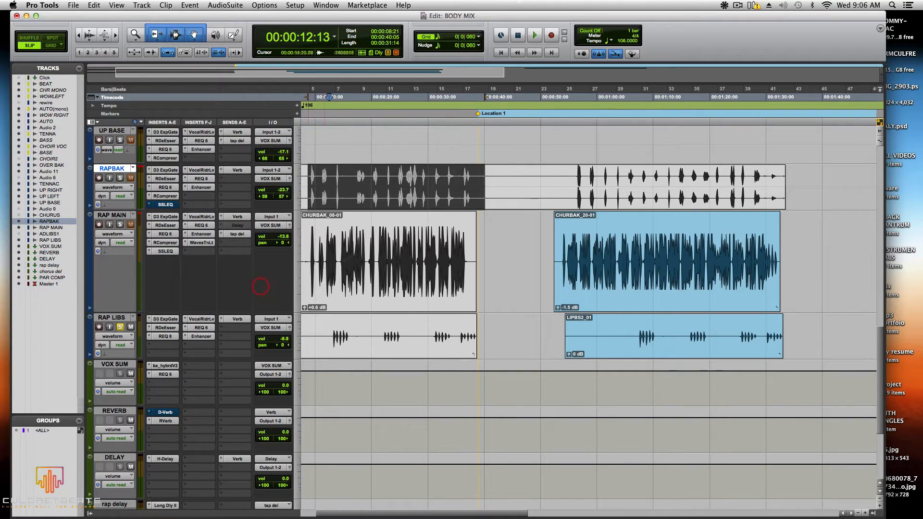
{"action": "double_click", "coordinate": [366, 202]}
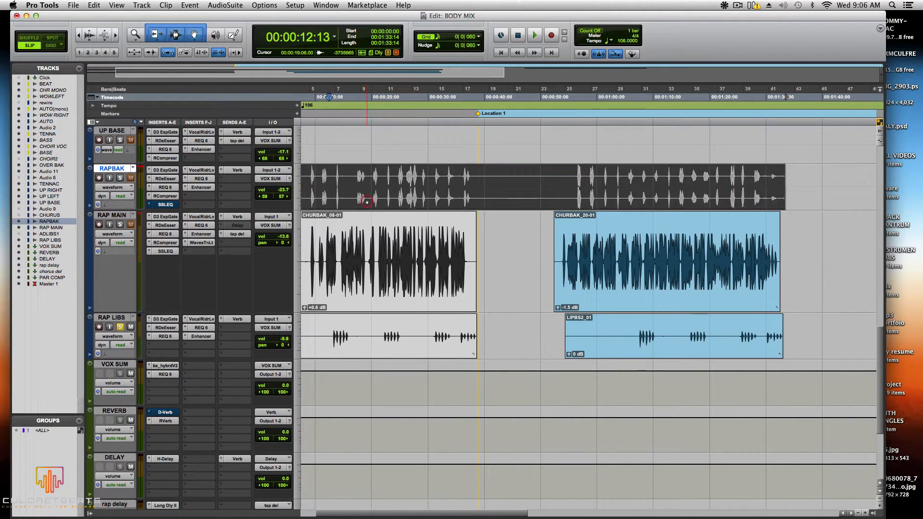
{"action": "left_click", "coordinate": [487, 232]}
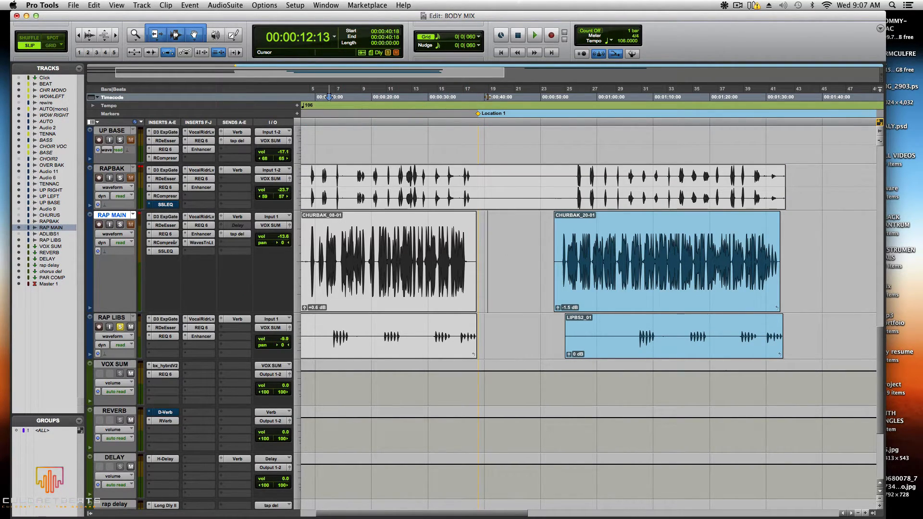
Show the level automation of the tap del send on the RAP MAIN track
{"action": "left_click", "coordinate": [112, 233]}
{"action": "mouse_move", "coordinate": [144, 280]}
{"action": "left_click", "coordinate": [199, 281]}
{"action": "left_click", "coordinate": [128, 234]}
{"action": "mouse_move", "coordinate": [130, 242]}
{"action": "left_click", "coordinate": [193, 242]}
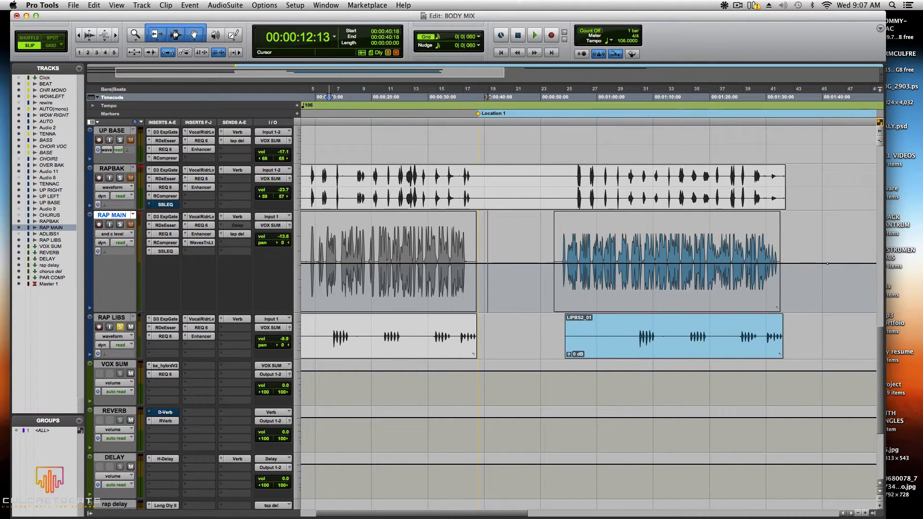
Switch RAP MAIN's track view to the Delay send's mute automation, followed by its level trim automation
{"action": "left_click", "coordinate": [120, 242]}
{"action": "left_click", "coordinate": [102, 267]}
{"action": "left_click", "coordinate": [113, 233]}
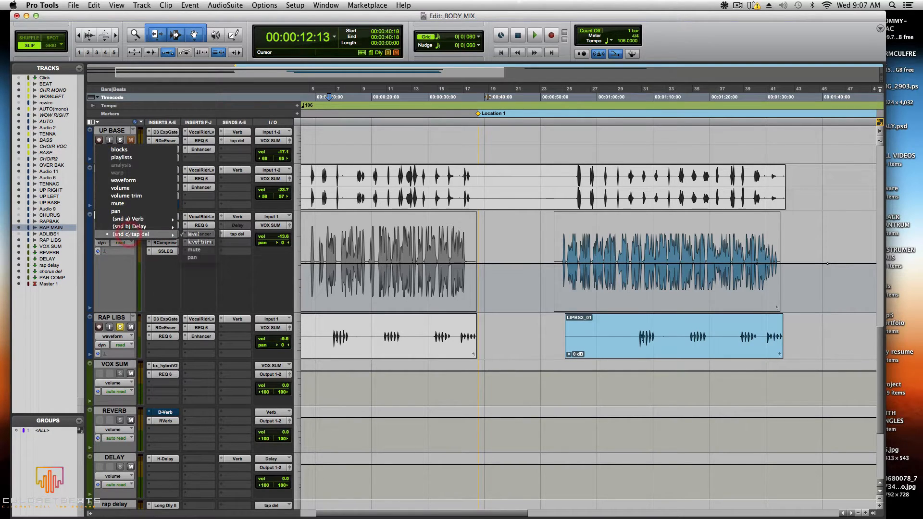
{"action": "mouse_move", "coordinate": [129, 219]}
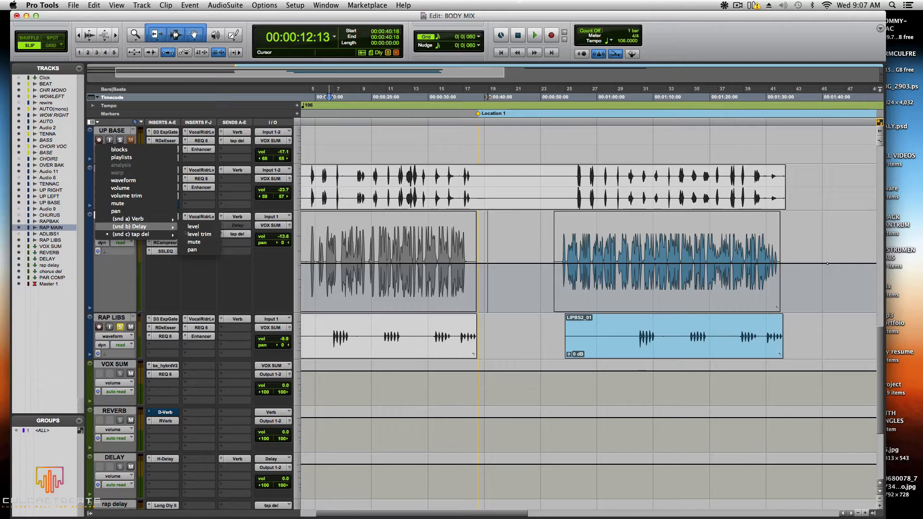
{"action": "left_click", "coordinate": [195, 242]}
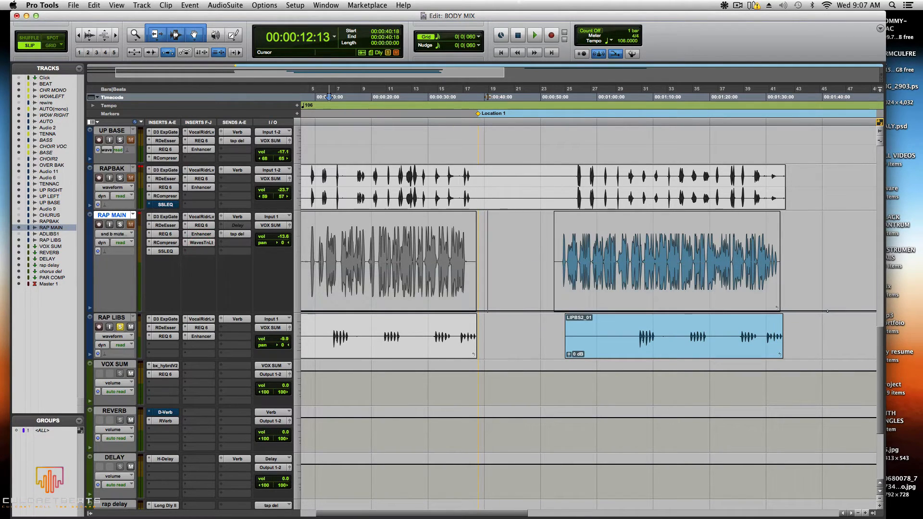
{"action": "left_click", "coordinate": [112, 234]}
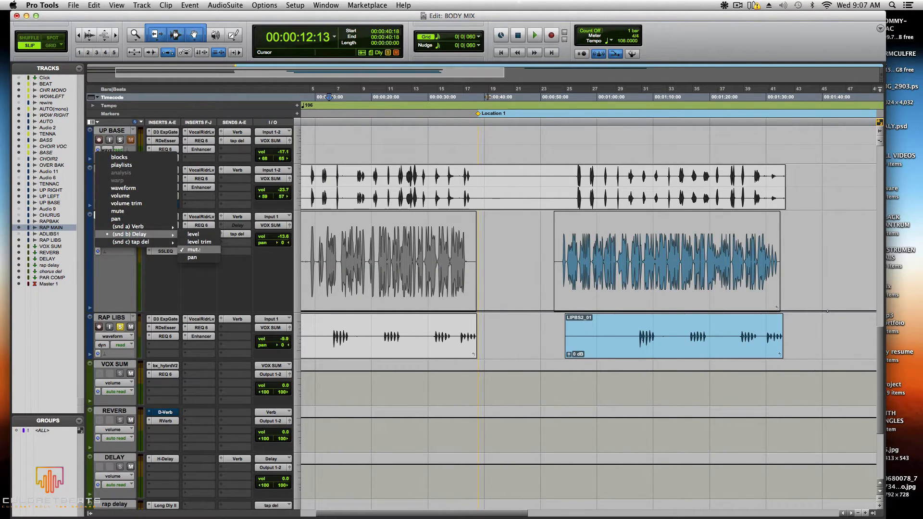
{"action": "left_click", "coordinate": [199, 241]}
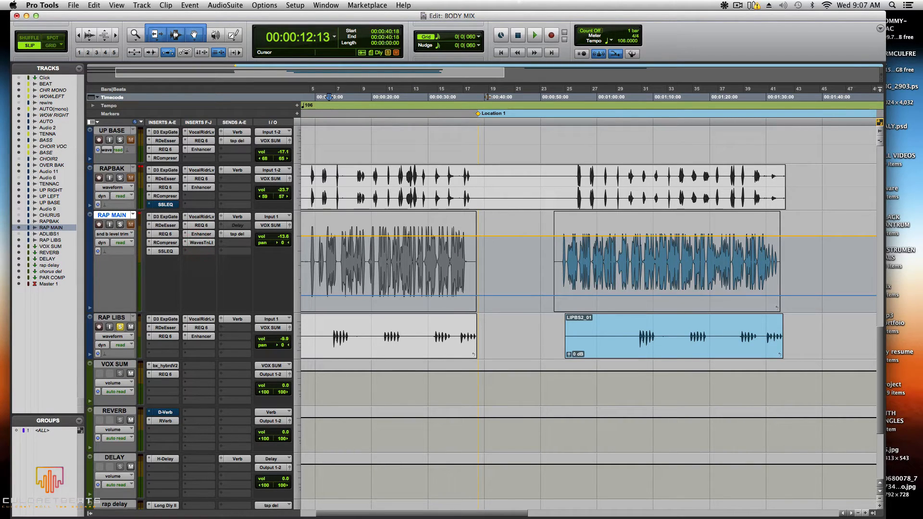
Show the level automation of the Delay send on the RAP MAIN track
{"action": "left_click", "coordinate": [117, 235]}
{"action": "left_click", "coordinate": [116, 256]}
{"action": "left_click", "coordinate": [130, 235]}
{"action": "left_click", "coordinate": [195, 234]}
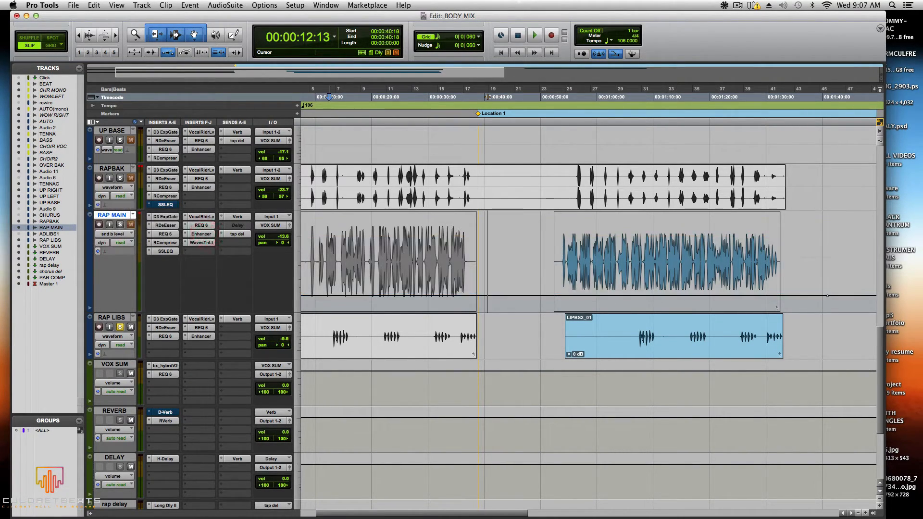
Switch RAP MAIN's track view to the tap del send's mute automation, covering the first rap section
{"action": "left_click", "coordinate": [115, 234]}
{"action": "mouse_move", "coordinate": [139, 241]}
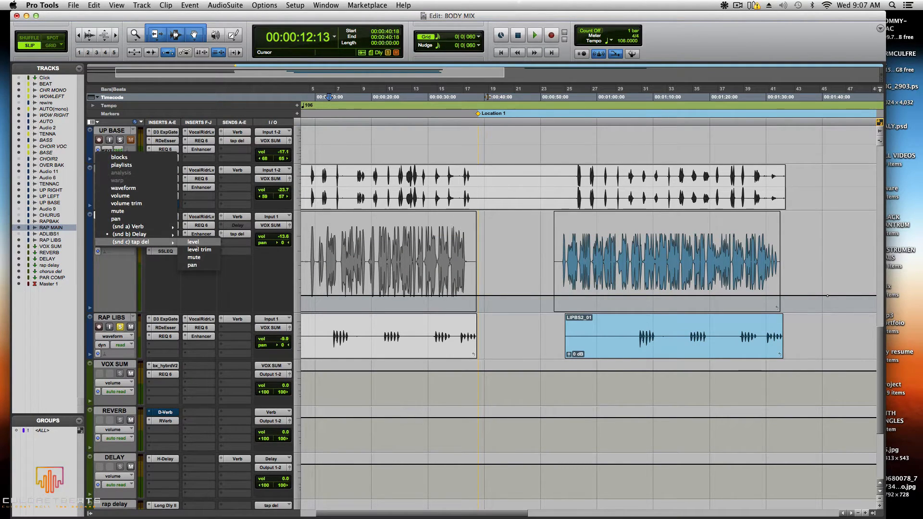
{"action": "left_click", "coordinate": [194, 258]}
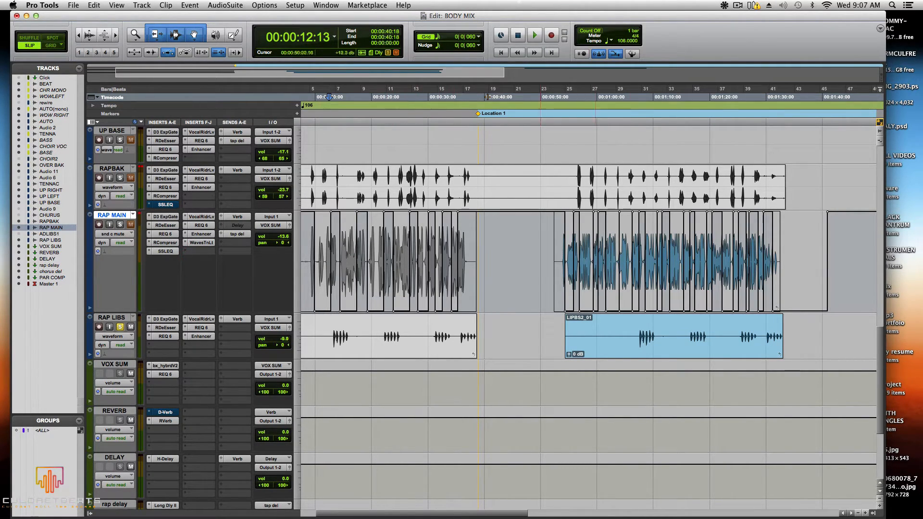
{"action": "left_click", "coordinate": [865, 513]}
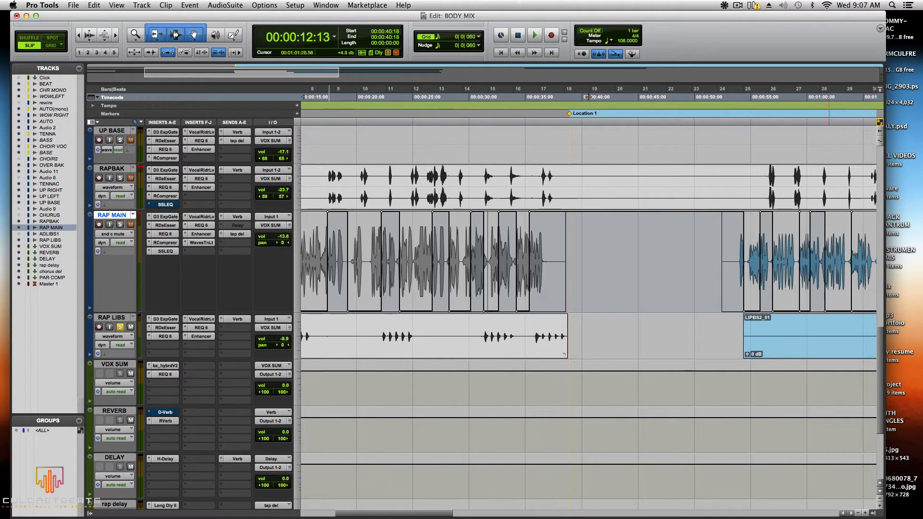
{"action": "left_click_drag", "start_coordinate": [377, 513], "coordinate": [344, 510]}
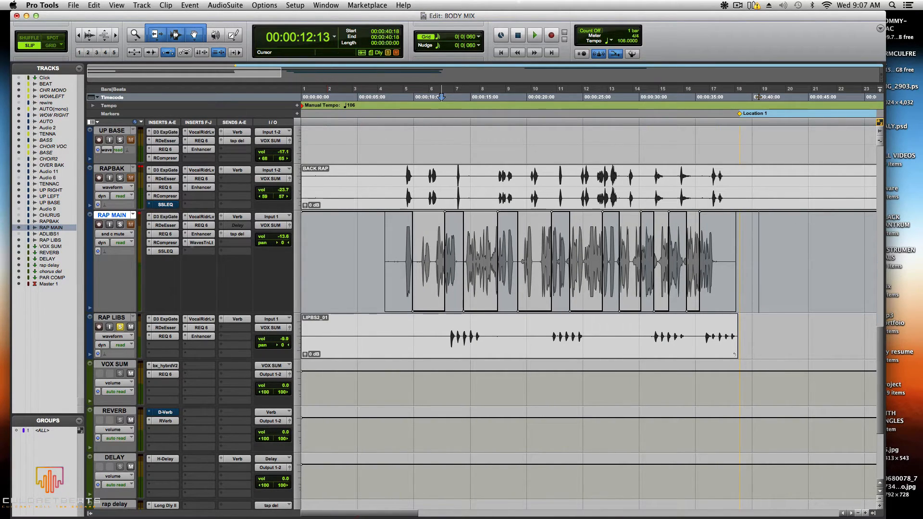
Look through the automation modes available for the RAP MAIN track and dismiss the list without choosing one
{"action": "left_click", "coordinate": [120, 243]}
{"action": "left_click", "coordinate": [295, 275]}
{"action": "left_click", "coordinate": [120, 243]}
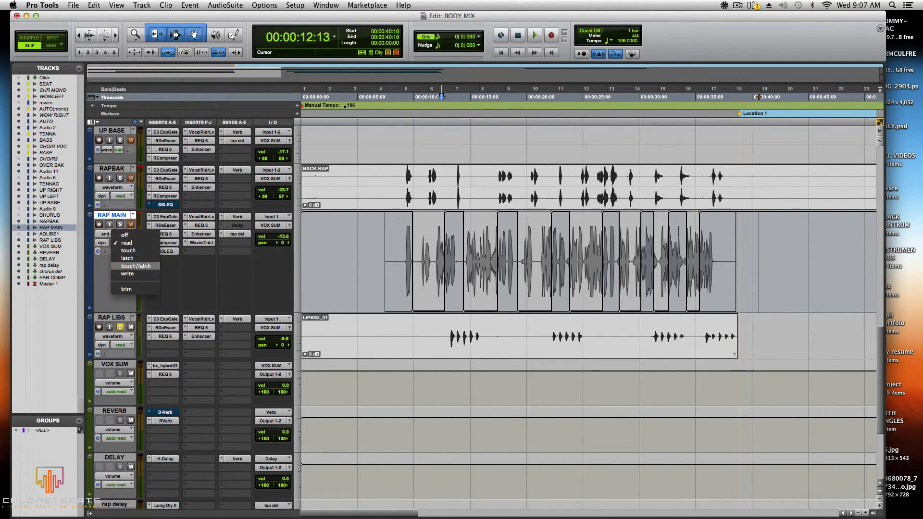
{"action": "left_click", "coordinate": [231, 274]}
Inspect the Long Dly II settings on the rap delay track and close the plug-in window
{"action": "scroll", "coordinate": [231, 274], "scroll_direction": "down", "scroll_amount": 5}
{"action": "left_click", "coordinate": [163, 346]}
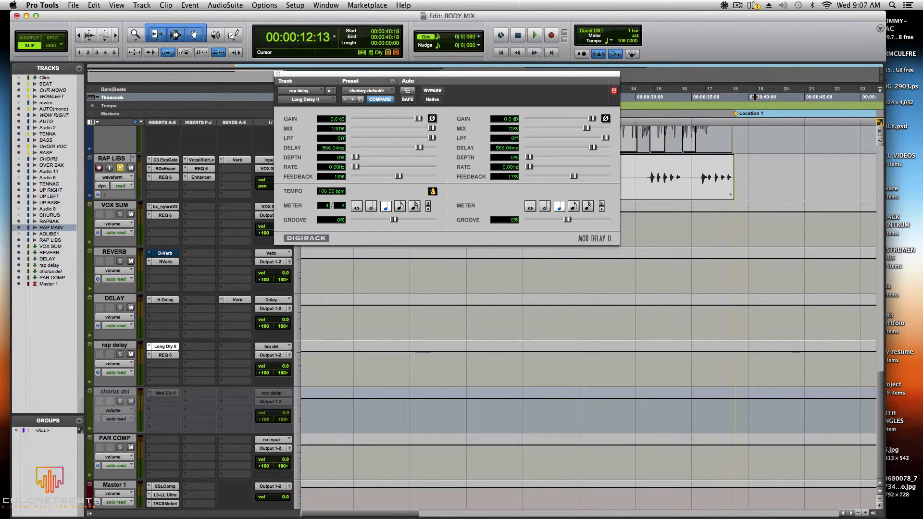
{"action": "left_click", "coordinate": [277, 73]}
{"action": "scroll", "coordinate": [210, 206], "scroll_direction": "up", "scroll_amount": 5}
{"action": "scroll", "coordinate": [207, 211], "scroll_direction": "down", "scroll_amount": 5}
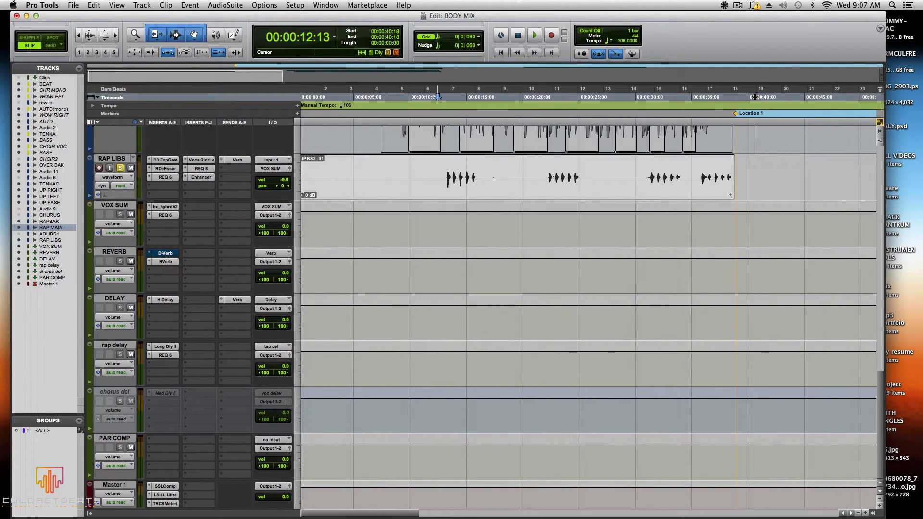
Check the tap del send's automation choices on RAP MAIN and reselect mute as the track view
{"action": "scroll", "coordinate": [485, 317], "scroll_direction": "up", "scroll_amount": 3}
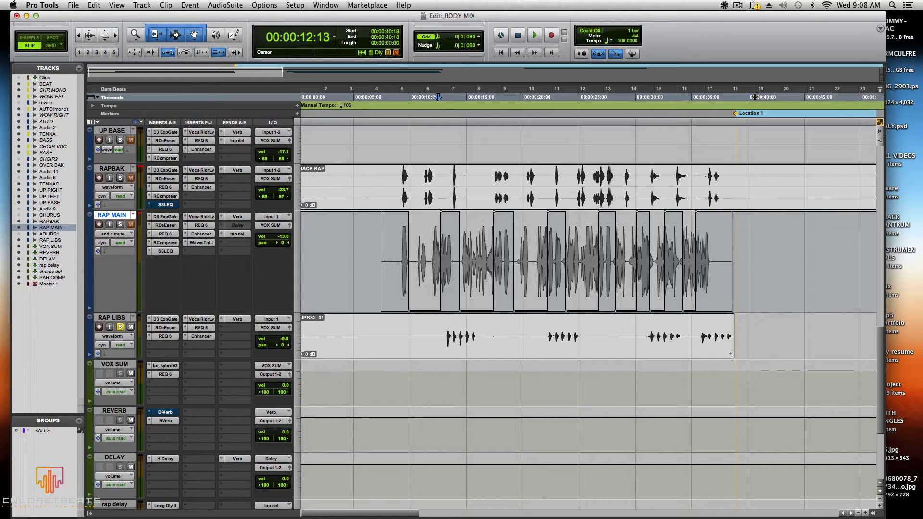
{"action": "left_click", "coordinate": [112, 234]}
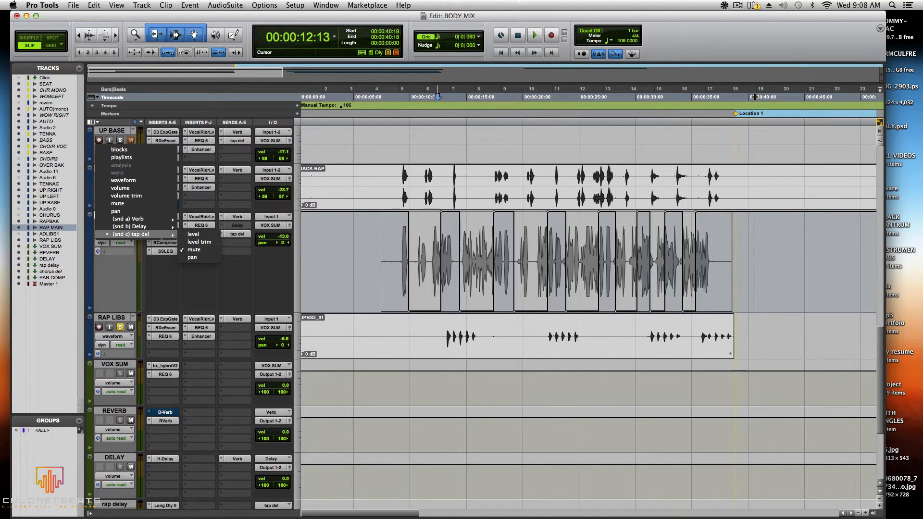
{"action": "left_click", "coordinate": [194, 249]}
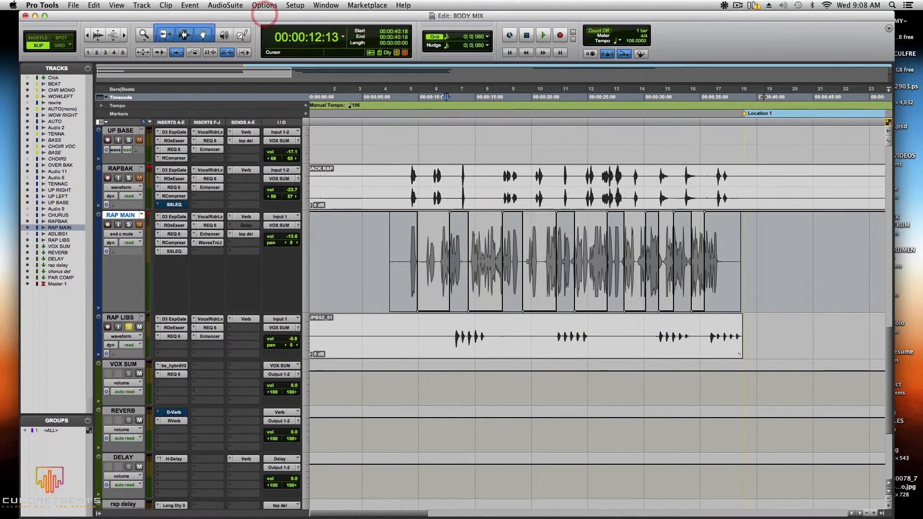
Review the Long Delay II parameters available for automation on the rap delay track, cancel the dialog and close the plug-in
{"action": "scroll", "coordinate": [764, 96], "scroll_direction": "down", "scroll_amount": 5}
{"action": "left_click", "coordinate": [173, 345]}
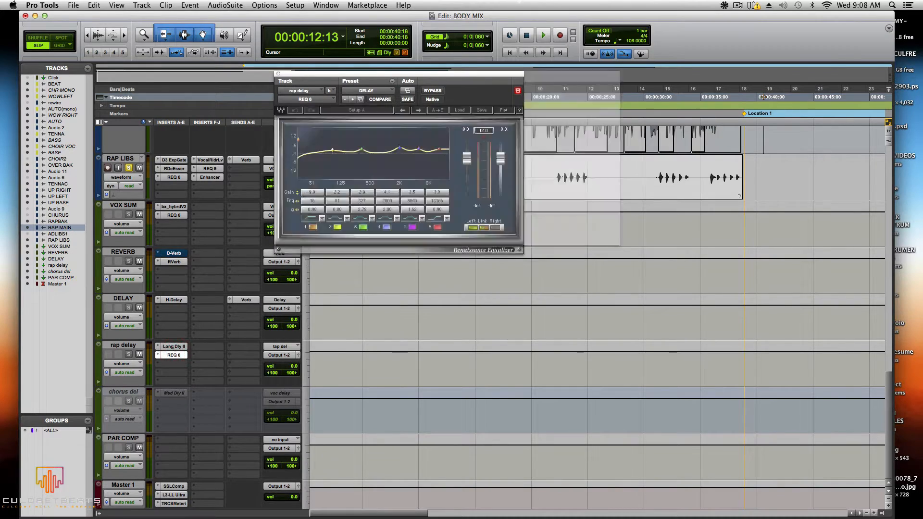
{"action": "left_click", "coordinate": [392, 81]}
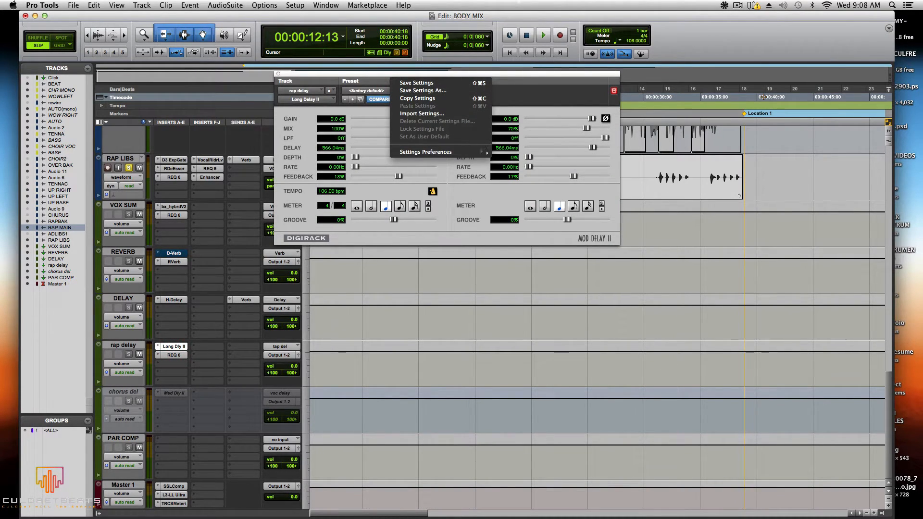
{"action": "left_click", "coordinate": [554, 73]}
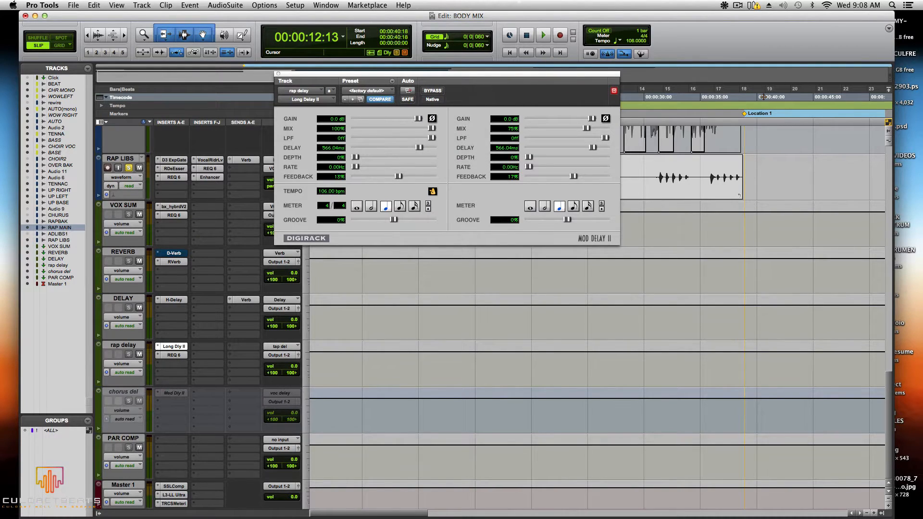
{"action": "left_click", "coordinate": [408, 91]}
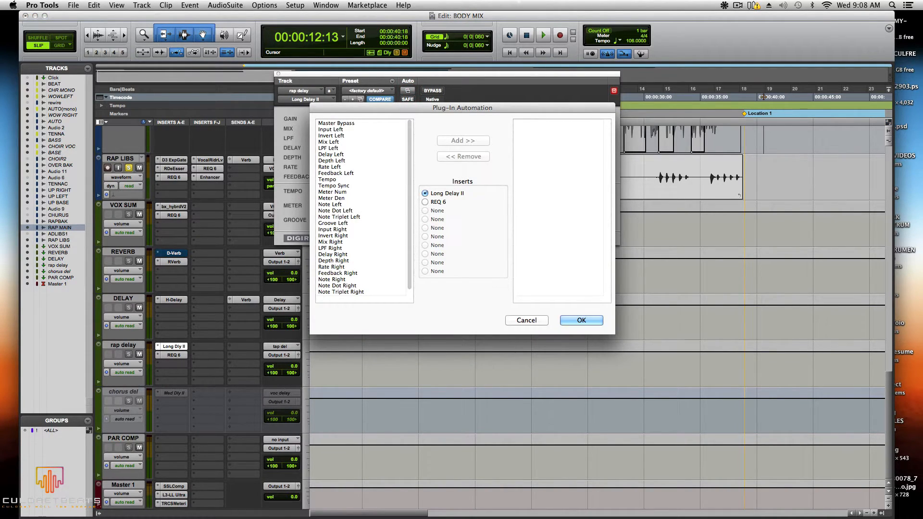
{"action": "scroll", "coordinate": [367, 154], "scroll_direction": "down", "scroll_amount": 1}
{"action": "scroll", "coordinate": [367, 154], "scroll_direction": "up", "scroll_amount": 1}
{"action": "scroll", "coordinate": [369, 140], "scroll_direction": "down", "scroll_amount": 1}
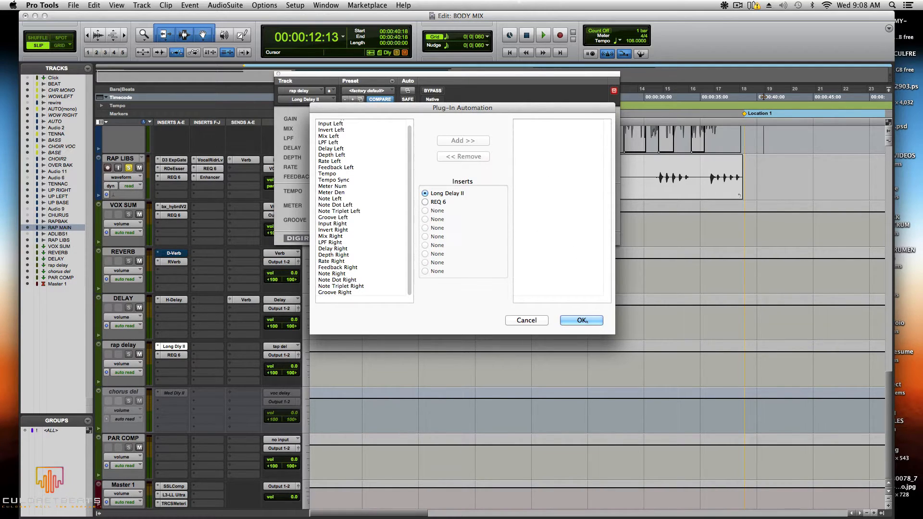
{"action": "left_click", "coordinate": [519, 320]}
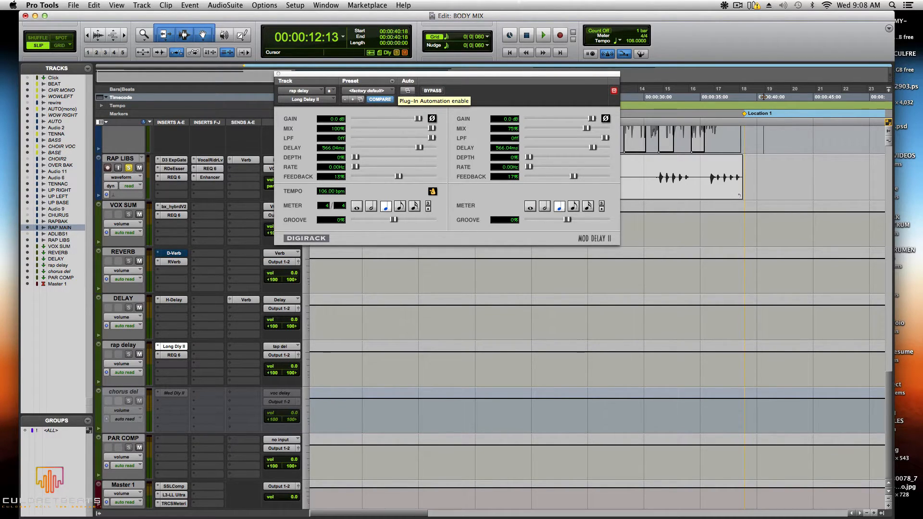
{"action": "left_click", "coordinate": [278, 74]}
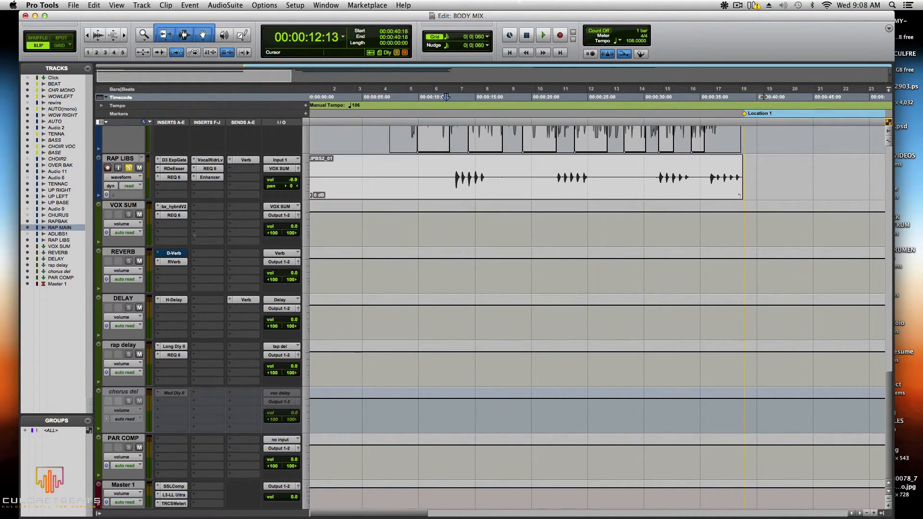
Reselect the tap del send's mute automation as the view on the RAP MAIN track
{"action": "scroll", "coordinate": [172, 239], "scroll_direction": "up", "scroll_amount": 5}
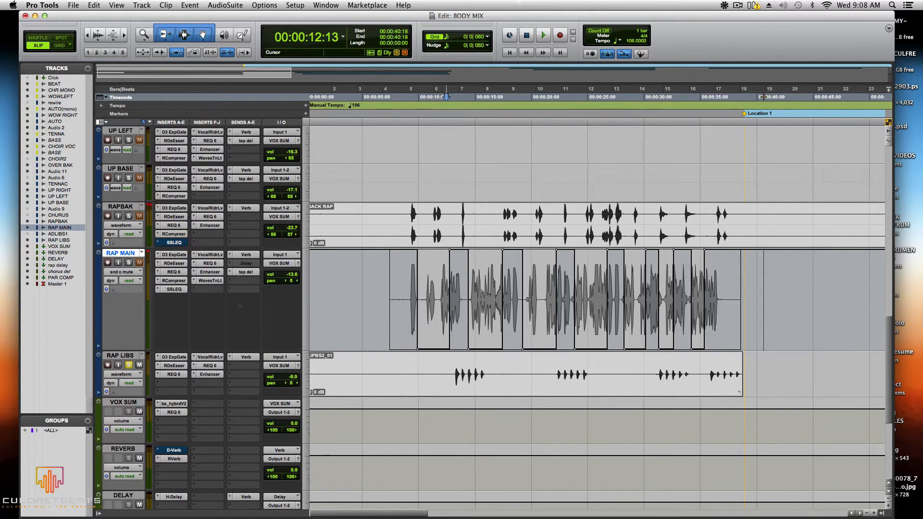
{"action": "left_click", "coordinate": [122, 271]}
{"action": "mouse_move", "coordinate": [144, 272]}
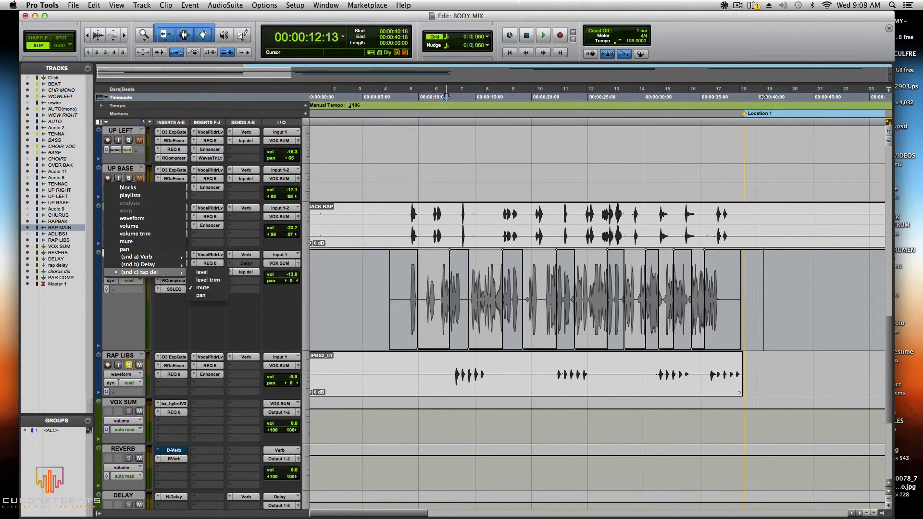
{"action": "left_click", "coordinate": [203, 287]}
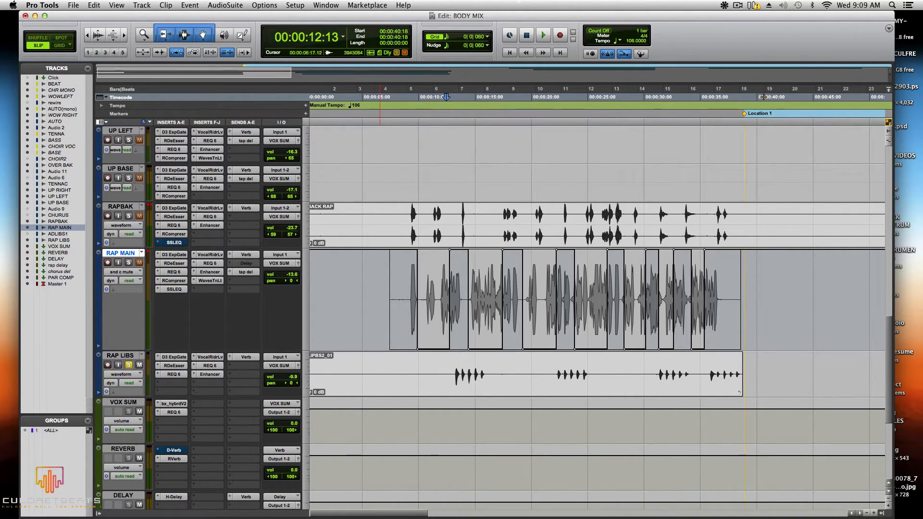
Set the playback start to 00:00:08:10, solo RAP MAIN and audition the rap section
{"action": "left_click", "coordinate": [405, 97]}
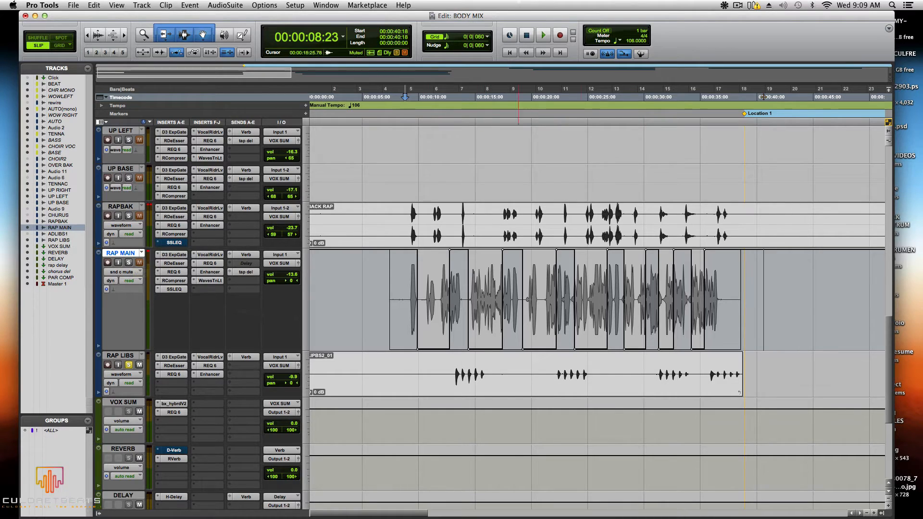
{"action": "left_click", "coordinate": [402, 97]}
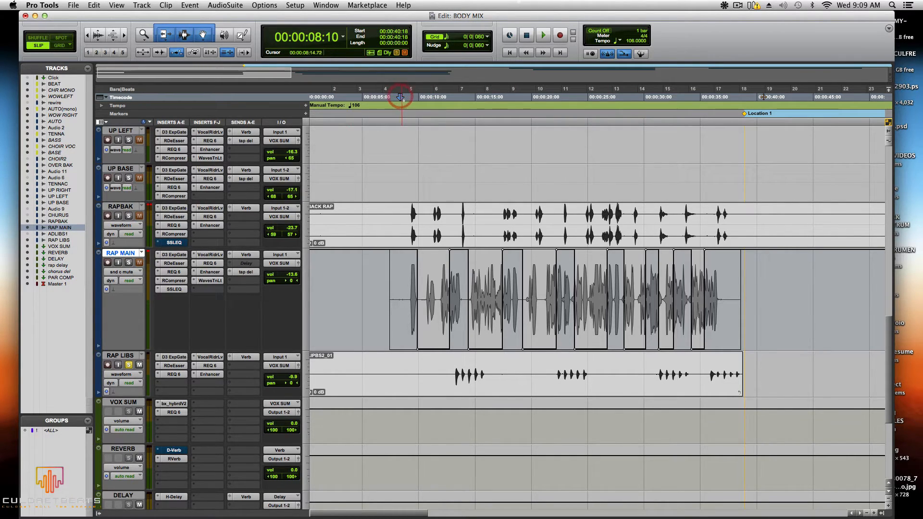
{"action": "key", "text": "space"}
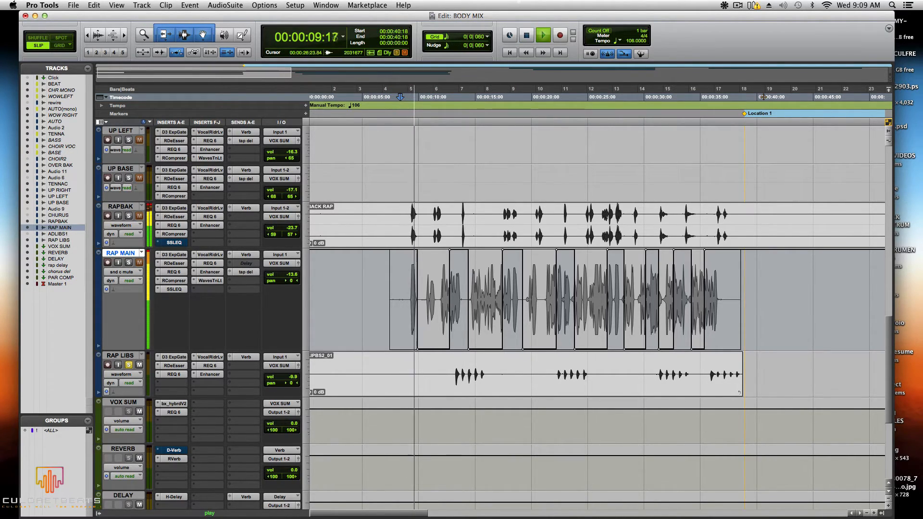
{"action": "key", "text": "space"}
{"action": "key", "text": "space"}
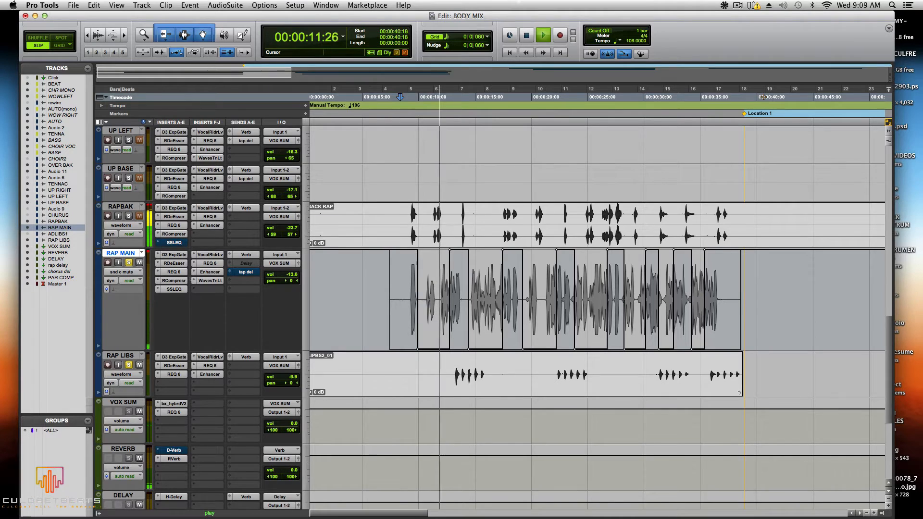
Toggle the mute of RAP MAIN's tap del send during playback, and replay the soloed rap section from 00:00:08:10
{"action": "right_click", "coordinate": [237, 273]}
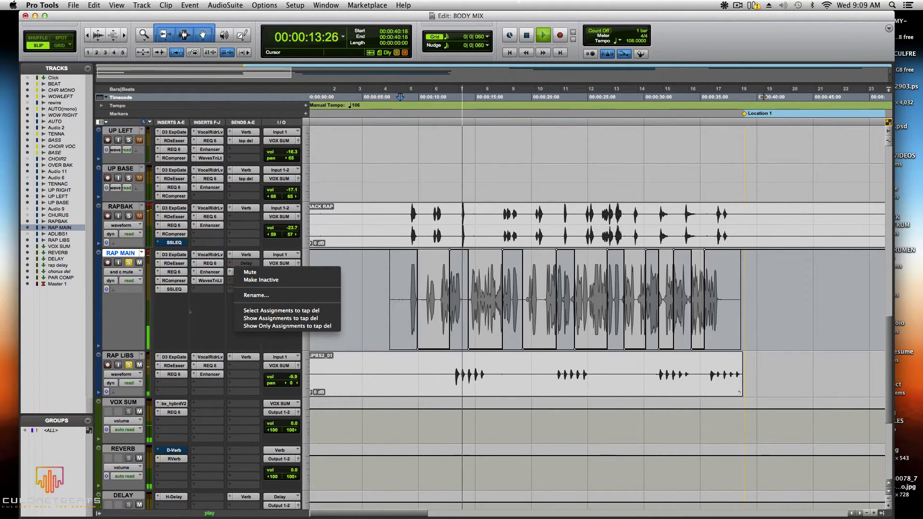
{"action": "left_click", "coordinate": [245, 272]}
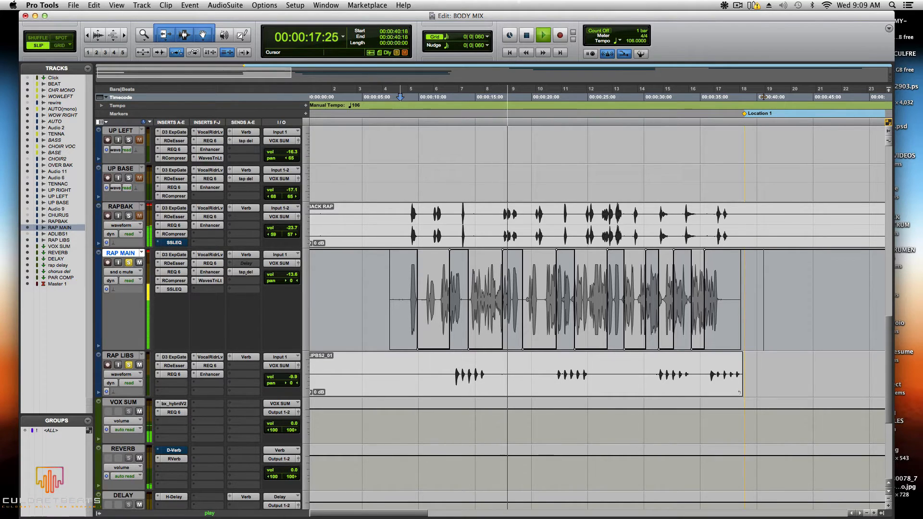
{"action": "key", "text": "space"}
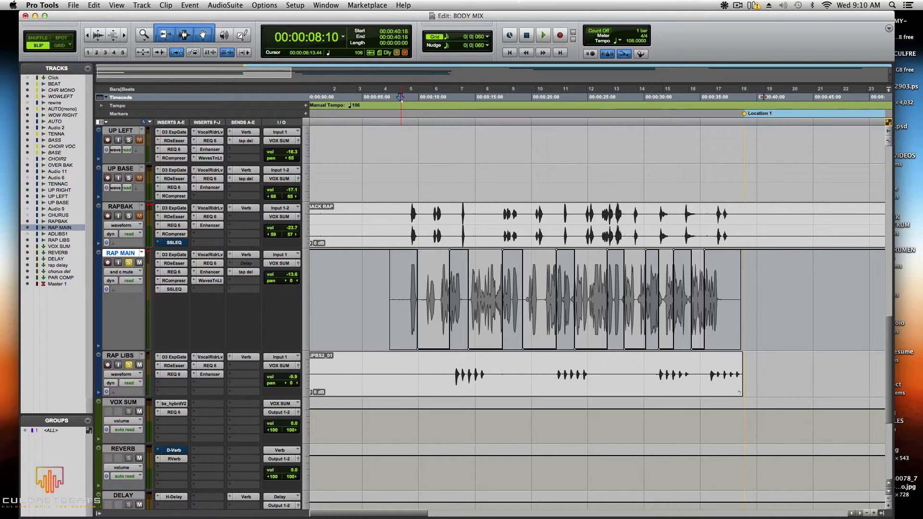
{"action": "key", "text": "space"}
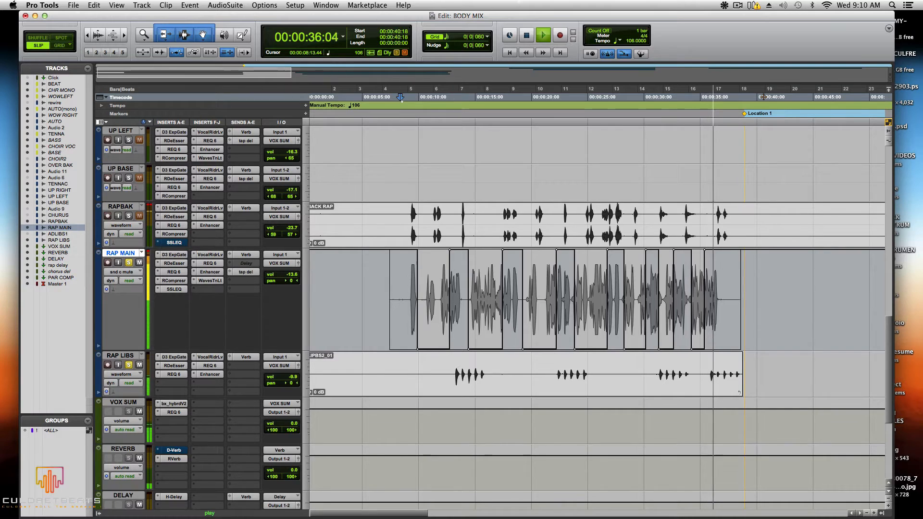
{"action": "key", "text": "space"}
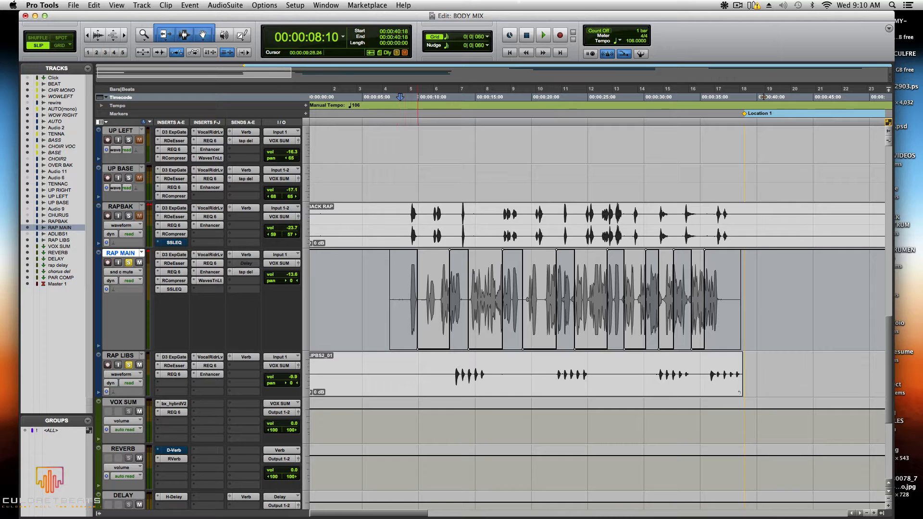
Open the Long Dly II on the rap delay track for another look and close its window
{"action": "scroll", "coordinate": [174, 346], "scroll_direction": "down", "scroll_amount": 5}
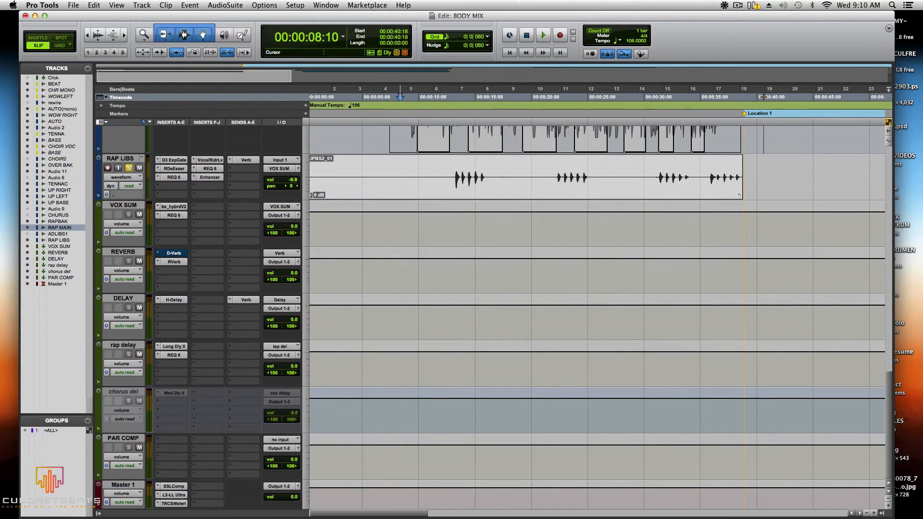
{"action": "left_click", "coordinate": [174, 346]}
{"action": "left_click", "coordinate": [278, 74]}
{"action": "scroll", "coordinate": [451, 171], "scroll_direction": "up", "scroll_amount": 10}
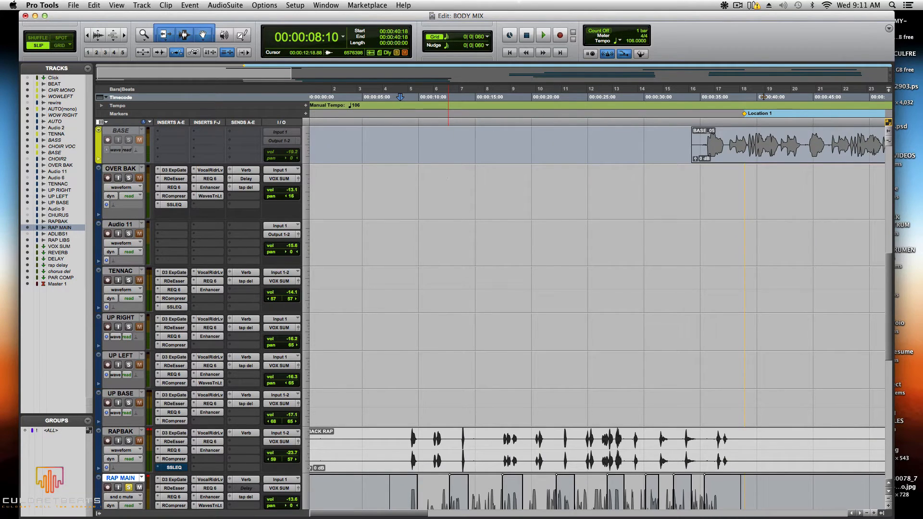
{"action": "scroll", "coordinate": [763, 97], "scroll_direction": "down", "scroll_amount": 6}
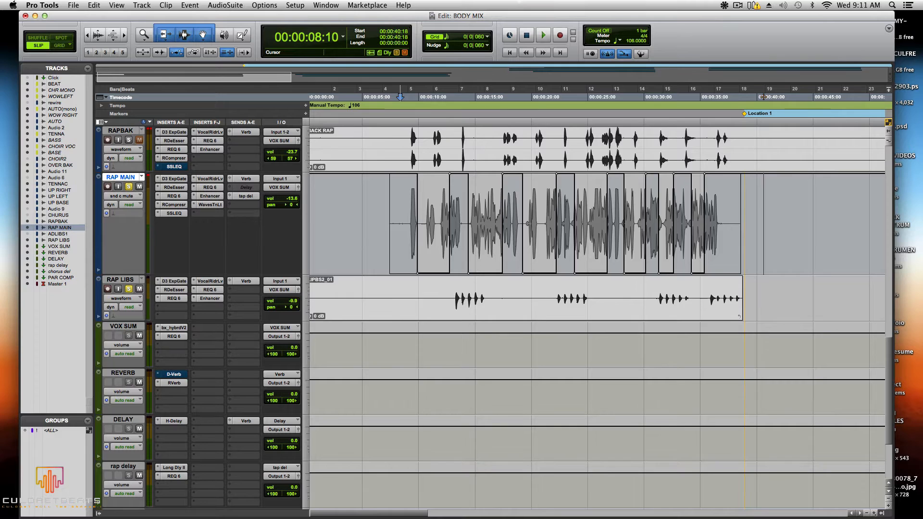
{"action": "left_click", "coordinate": [873, 513]}
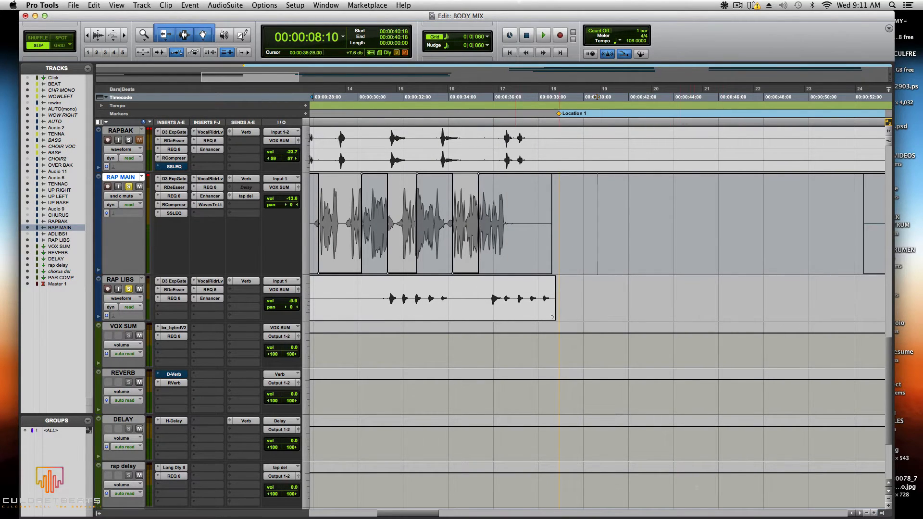
{"action": "left_click_drag", "start_coordinate": [431, 514], "coordinate": [369, 513]}
{"action": "scroll", "coordinate": [473, 308], "scroll_direction": "up", "scroll_amount": 15}
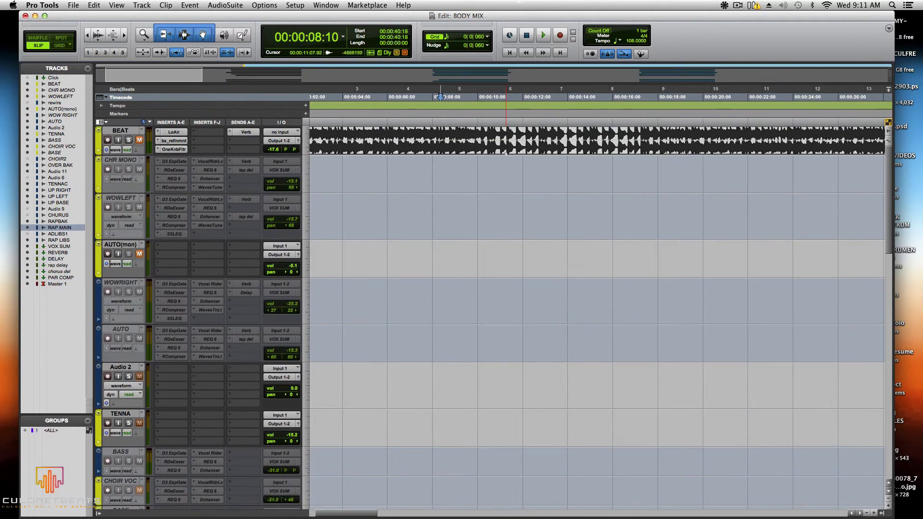
Set the playback range from 00:00:07:28 to about 00:00:21:20, solo BEAT with the rap tracks, and audition it
{"action": "left_click_drag", "start_coordinate": [430, 96], "coordinate": [742, 97]}
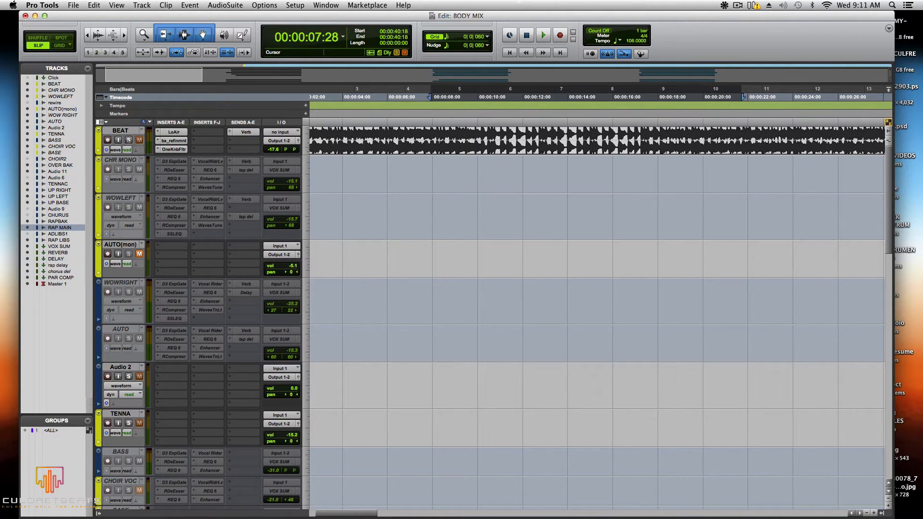
{"action": "scroll", "coordinate": [330, 169], "scroll_direction": "down", "scroll_amount": 10}
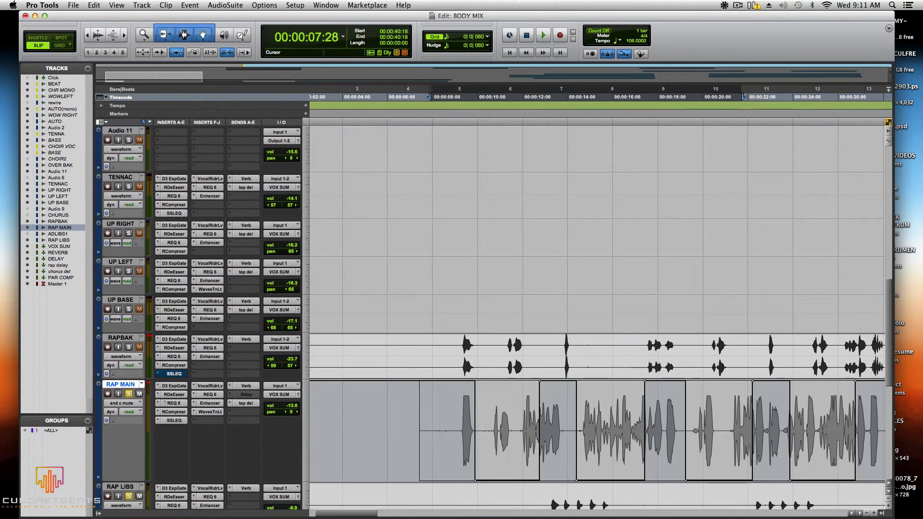
{"action": "scroll", "coordinate": [398, 239], "scroll_direction": "up", "scroll_amount": 10}
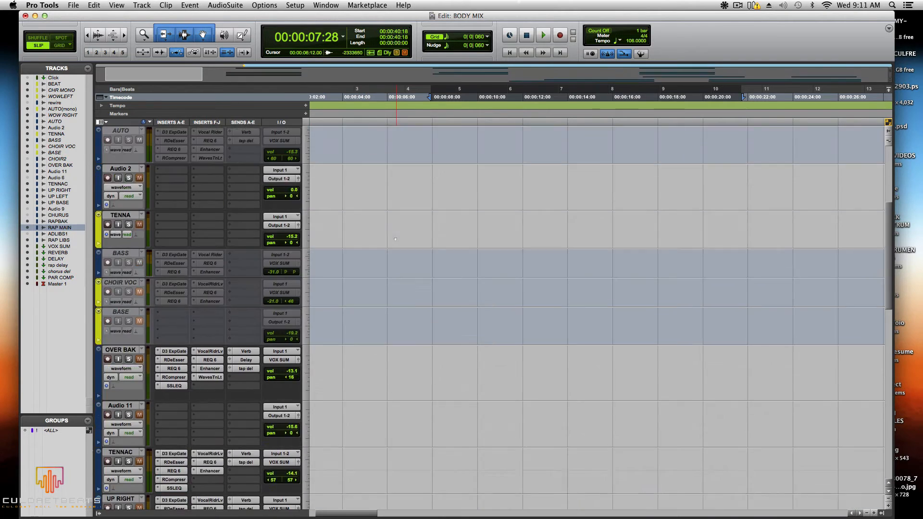
{"action": "key", "text": "space"}
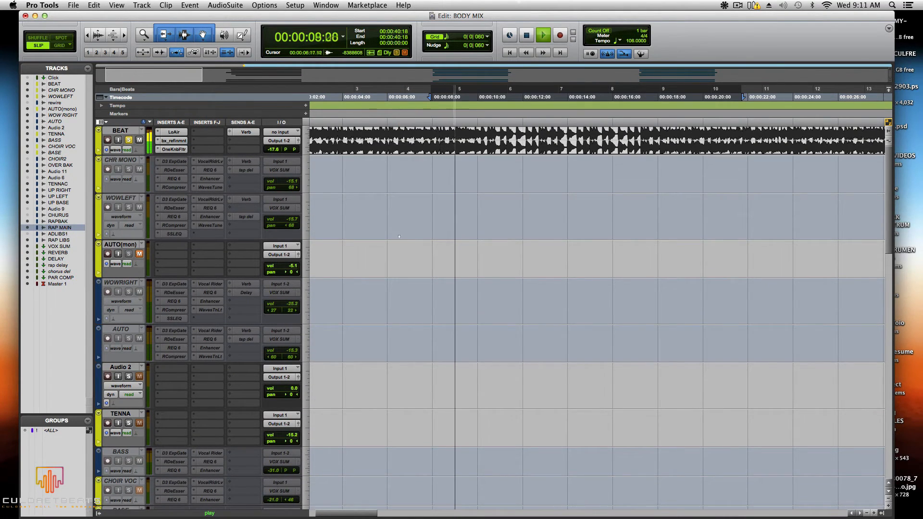
{"action": "scroll", "coordinate": [399, 234], "scroll_direction": "down", "scroll_amount": 6}
{"action": "scroll", "coordinate": [399, 230], "scroll_direction": "down", "scroll_amount": 8}
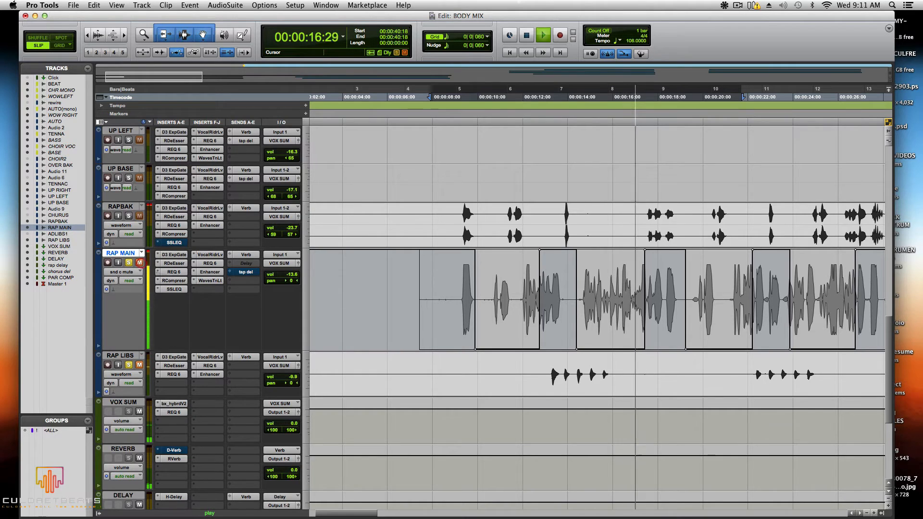
{"action": "scroll", "coordinate": [363, 240], "scroll_direction": "up", "scroll_amount": 1}
{"action": "scroll", "coordinate": [449, 285], "scroll_direction": "up", "scroll_amount": 10}
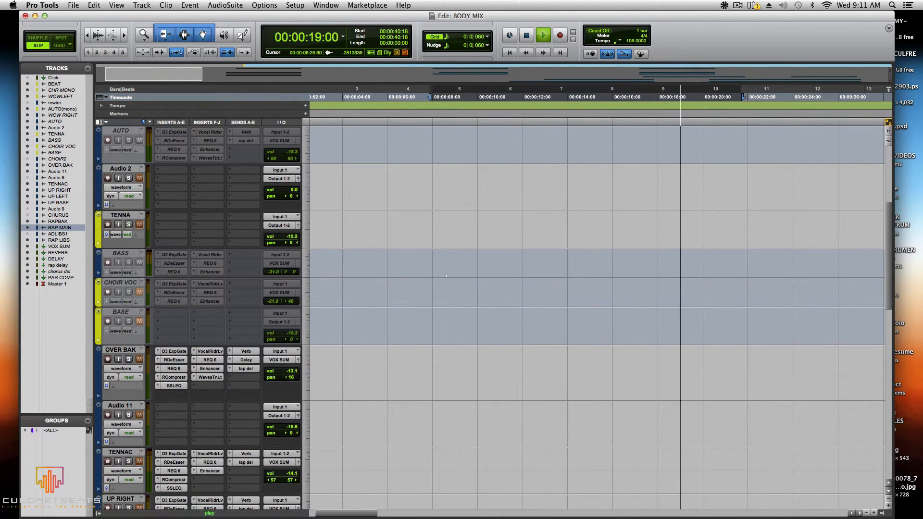
{"action": "scroll", "coordinate": [450, 285], "scroll_direction": "up", "scroll_amount": 1}
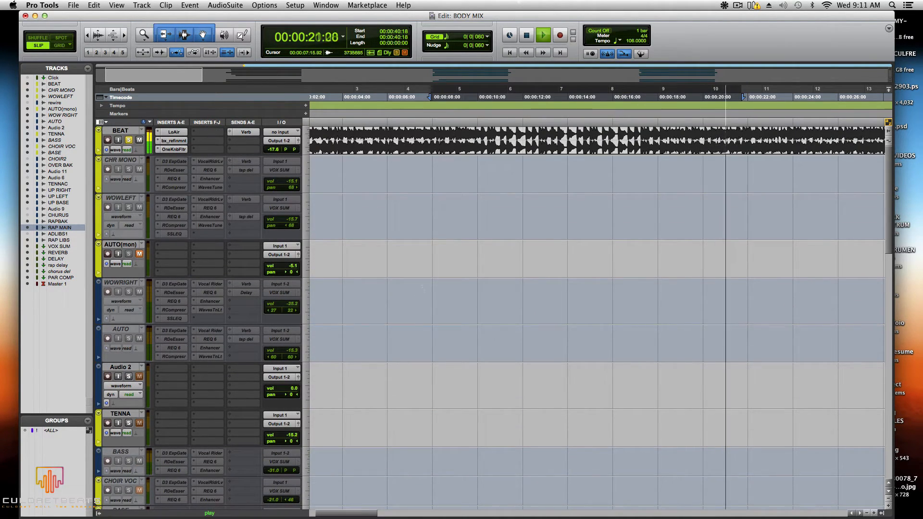
{"action": "key", "text": "space"}
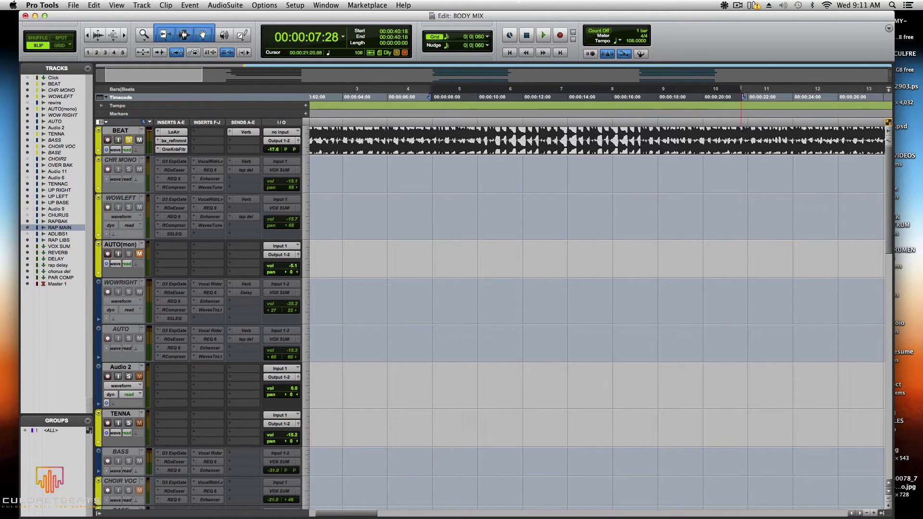
Extend the playback range's end to about 00:00:27 and replay the rap vocals with the beat
{"action": "mouse_move", "coordinate": [744, 97]}
{"action": "left_mouse_down"}
{"action": "mouse_move", "coordinate": [855, 103]}
{"action": "mouse_move", "coordinate": [859, 114]}
{"action": "left_mouse_up"}
{"action": "key", "text": "space"}
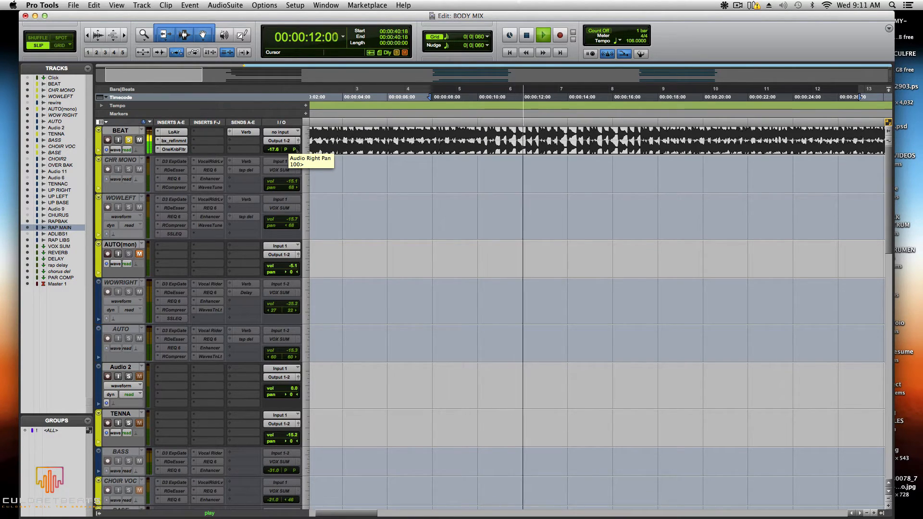
{"action": "scroll", "coordinate": [285, 146], "scroll_direction": "down", "scroll_amount": 10}
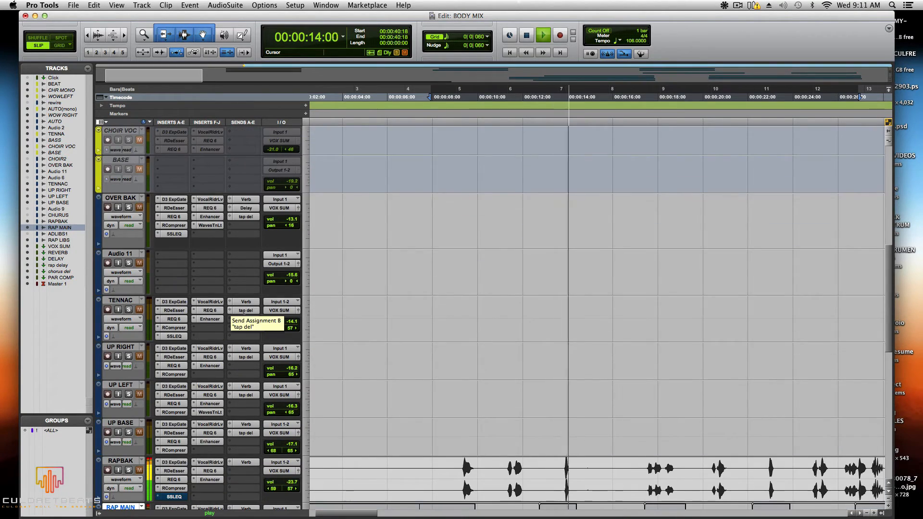
{"action": "scroll", "coordinate": [245, 312], "scroll_direction": "down", "scroll_amount": 5}
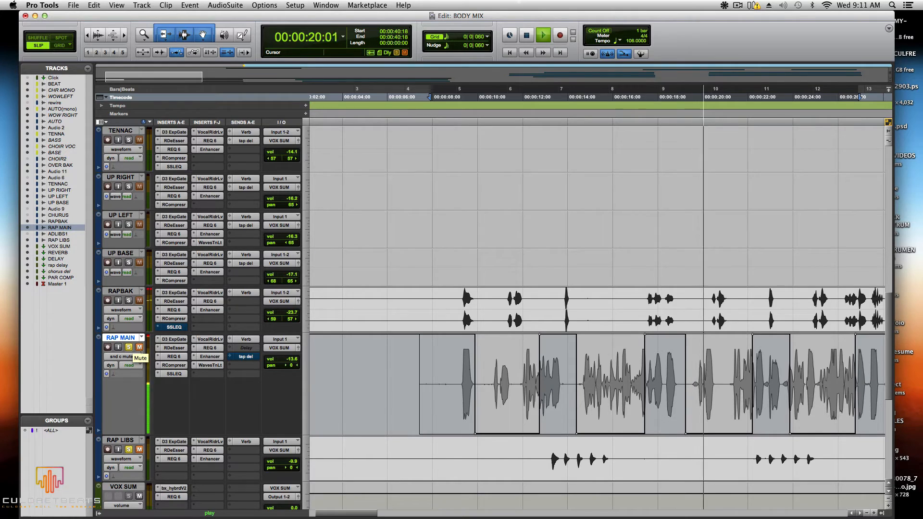
{"action": "key", "text": "space"}
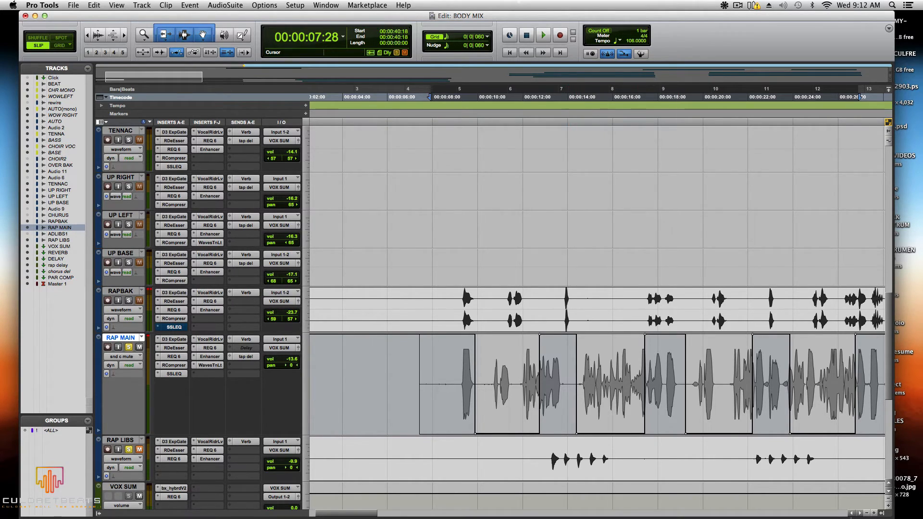
Examine the BEAT track's Verb send and bx_refinement insert settings, closing each window
{"action": "left_click", "coordinate": [866, 512]}
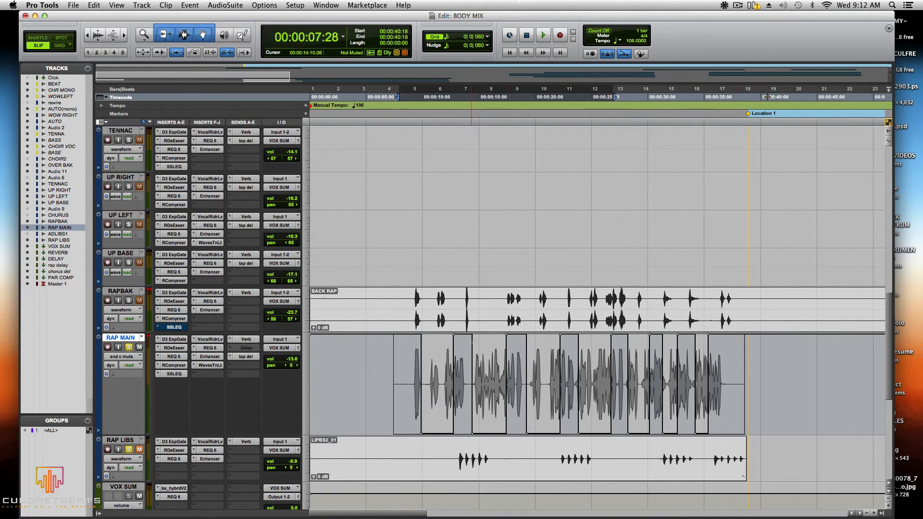
{"action": "scroll", "coordinate": [471, 349], "scroll_direction": "up", "scroll_amount": 3}
{"action": "scroll", "coordinate": [470, 348], "scroll_direction": "up", "scroll_amount": 3}
{"action": "scroll", "coordinate": [471, 351], "scroll_direction": "up", "scroll_amount": 5}
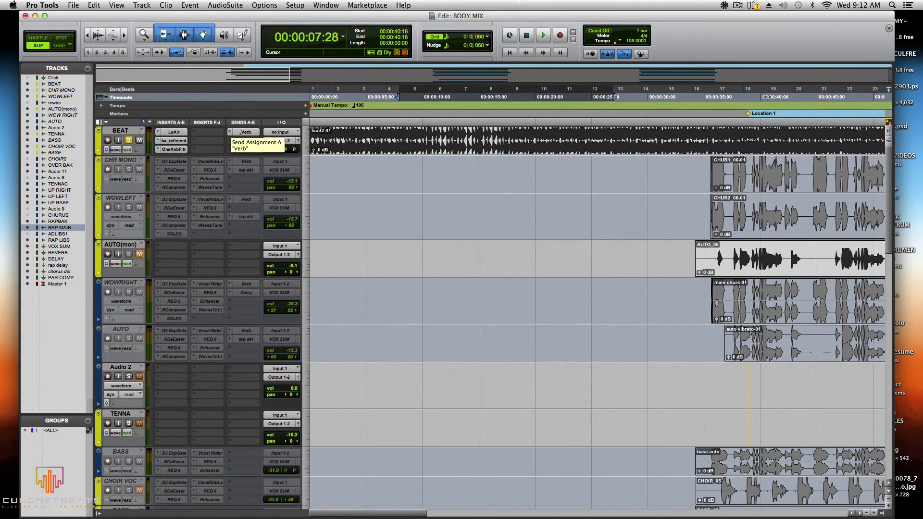
{"action": "scroll", "coordinate": [539, 390], "scroll_direction": "down", "scroll_amount": 3}
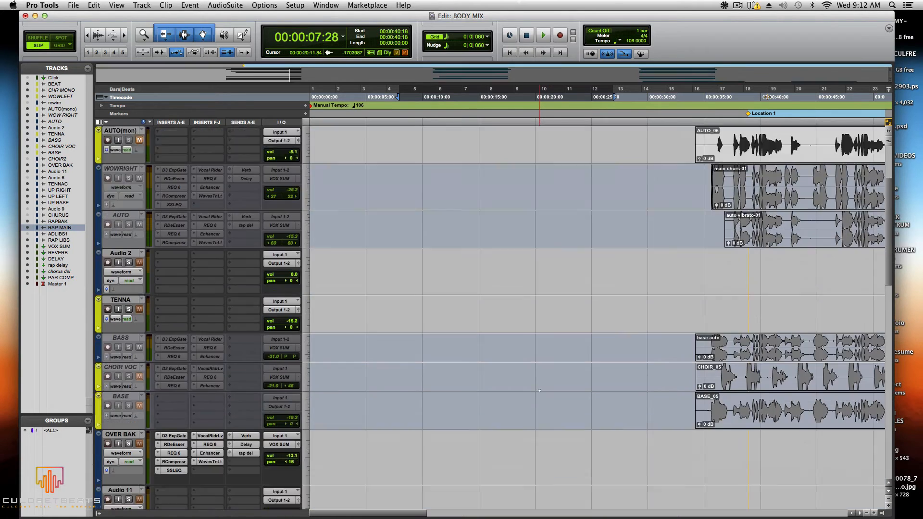
{"action": "scroll", "coordinate": [540, 390], "scroll_direction": "down", "scroll_amount": 5}
{"action": "scroll", "coordinate": [537, 394], "scroll_direction": "up", "scroll_amount": 8}
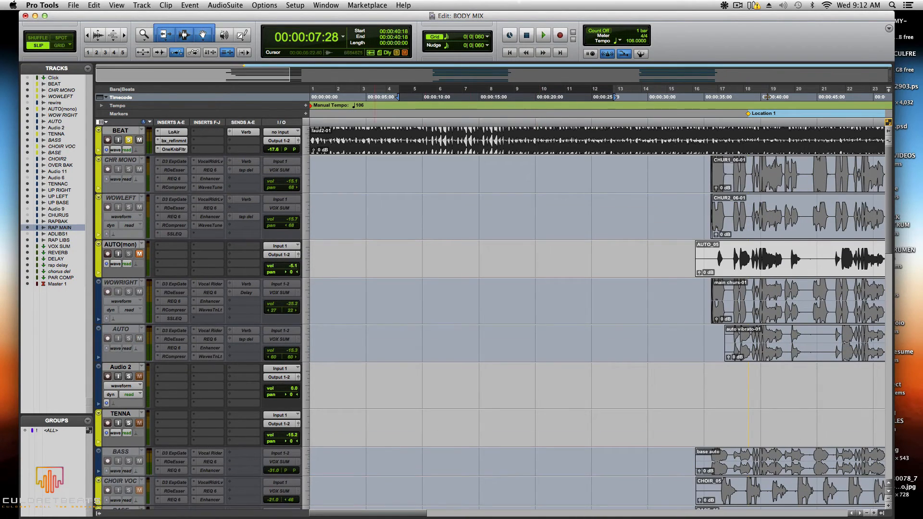
{"action": "left_click", "coordinate": [245, 133]}
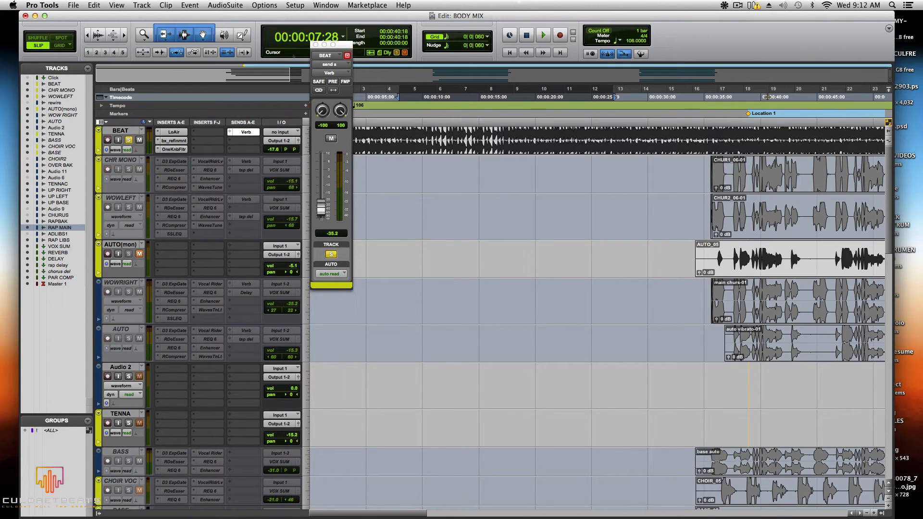
{"action": "left_click", "coordinate": [316, 45]}
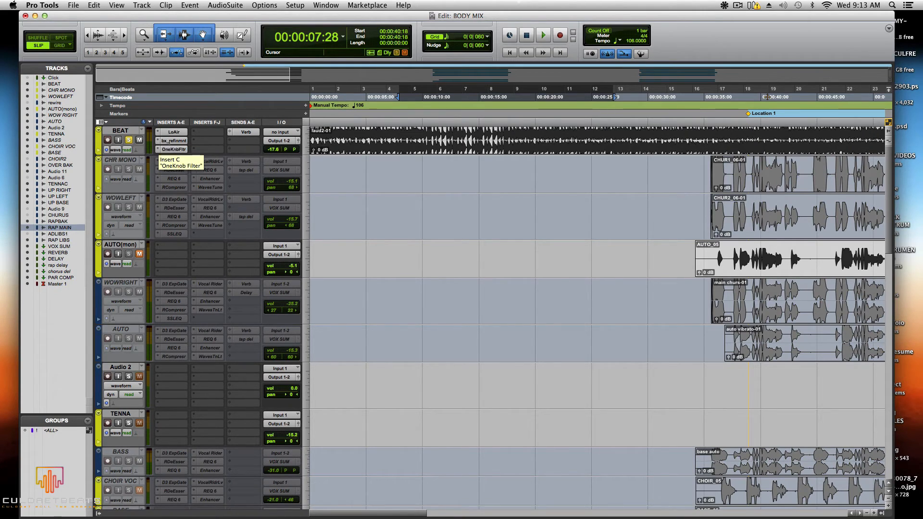
{"action": "left_click", "coordinate": [168, 140]}
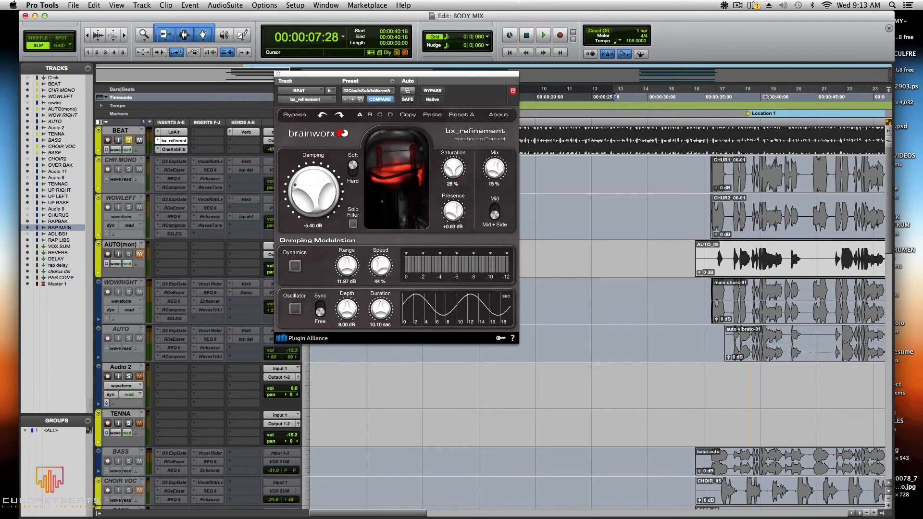
{"action": "left_click", "coordinate": [278, 74]}
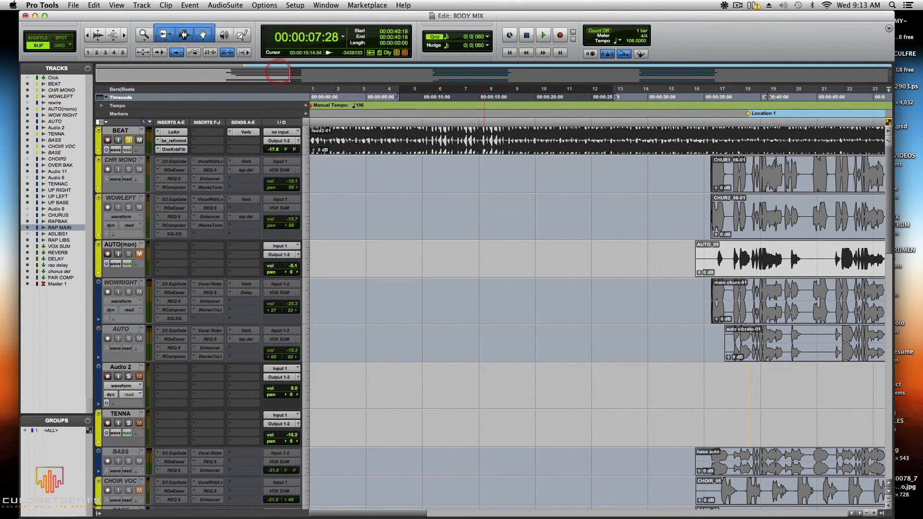
Set the playback range to start at 00:00:08:28 and end just past bar 17
{"action": "left_click_drag", "start_coordinate": [398, 97], "coordinate": [345, 98]}
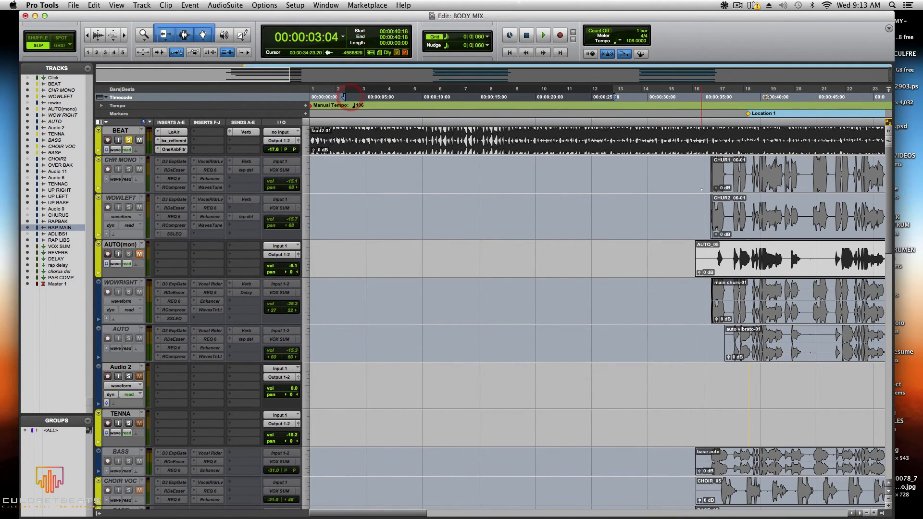
{"action": "scroll", "coordinate": [702, 189], "scroll_direction": "down", "scroll_amount": 15}
{"action": "scroll", "coordinate": [702, 189], "scroll_direction": "up", "scroll_amount": 10}
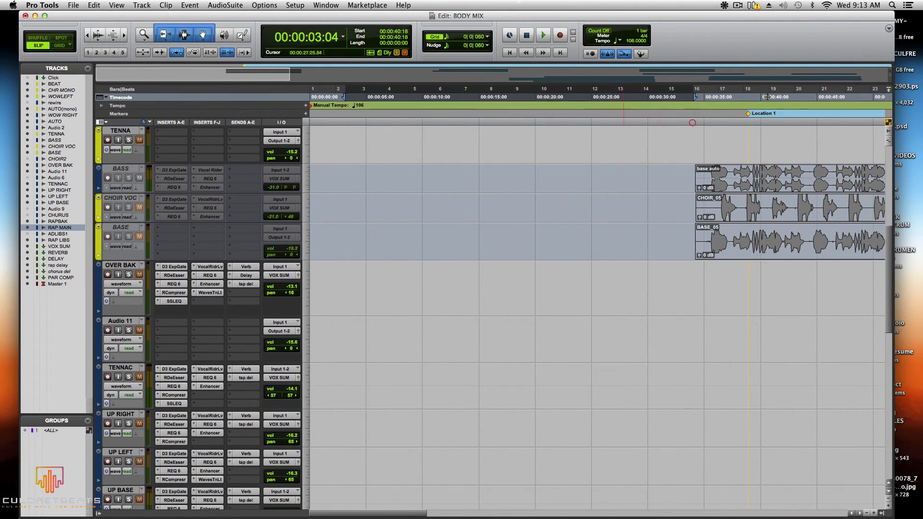
{"action": "mouse_move", "coordinate": [344, 97]}
{"action": "left_mouse_down"}
{"action": "mouse_move", "coordinate": [419, 97]}
{"action": "mouse_move", "coordinate": [410, 97]}
{"action": "left_mouse_up"}
{"action": "scroll", "coordinate": [624, 241], "scroll_direction": "down", "scroll_amount": 8}
{"action": "scroll", "coordinate": [624, 241], "scroll_direction": "up", "scroll_amount": 5}
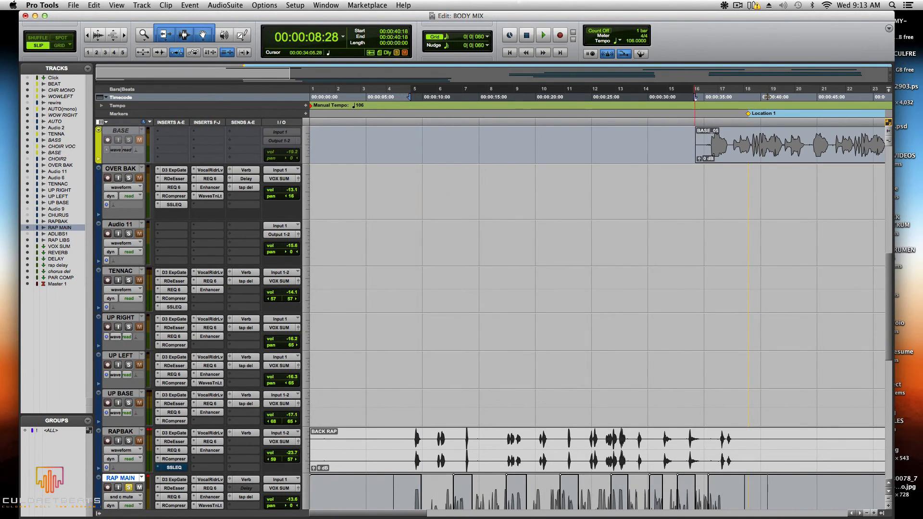
{"action": "scroll", "coordinate": [645, 206], "scroll_direction": "down", "scroll_amount": 2}
{"action": "scroll", "coordinate": [644, 205], "scroll_direction": "down", "scroll_amount": 5}
{"action": "scroll", "coordinate": [645, 205], "scroll_direction": "up", "scroll_amount": 3}
{"action": "scroll", "coordinate": [645, 206], "scroll_direction": "up", "scroll_amount": 5}
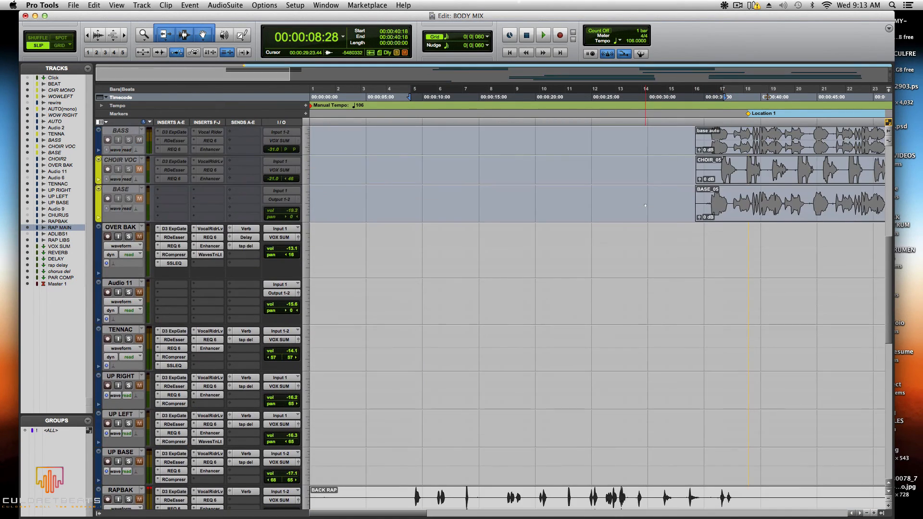
Audition the rap section with the beat from 00:00:08:28, viewing RAP MAIN's send mute automation during playback
{"action": "key", "text": "space"}
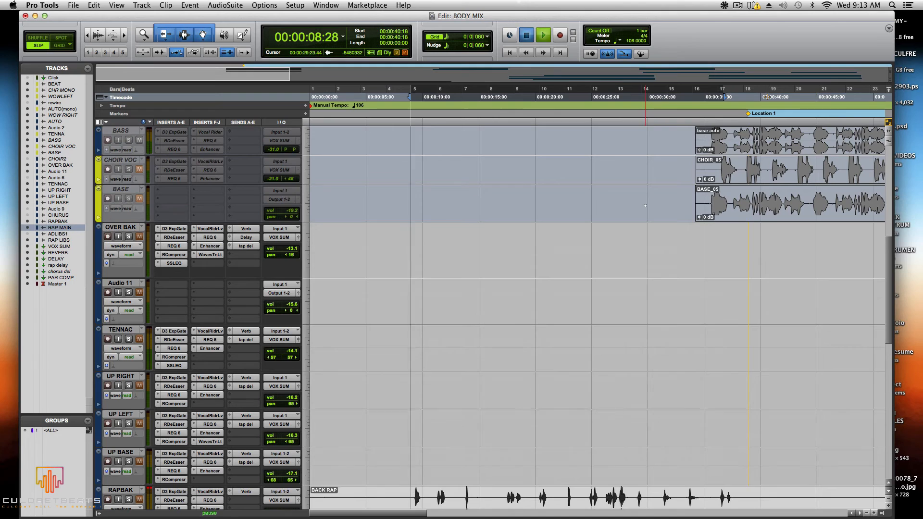
{"action": "scroll", "coordinate": [637, 209], "scroll_direction": "down", "scroll_amount": 5}
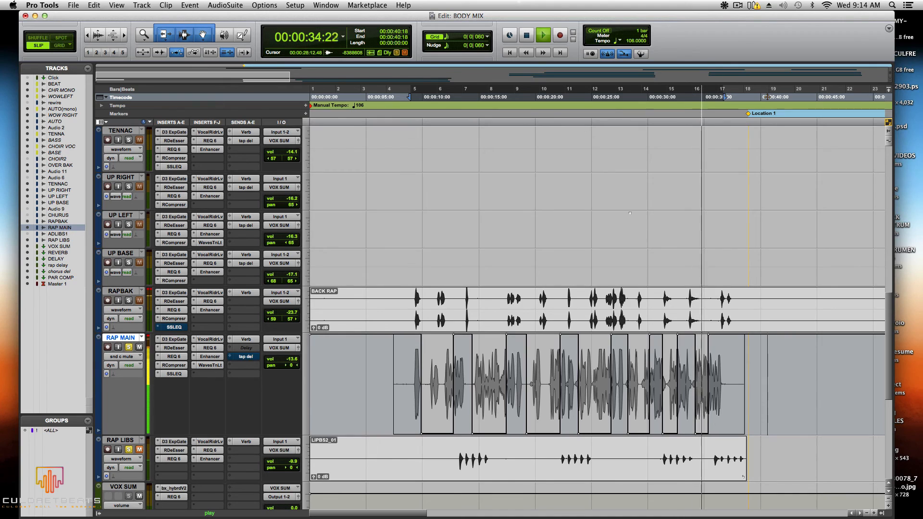
{"action": "key", "text": "space"}
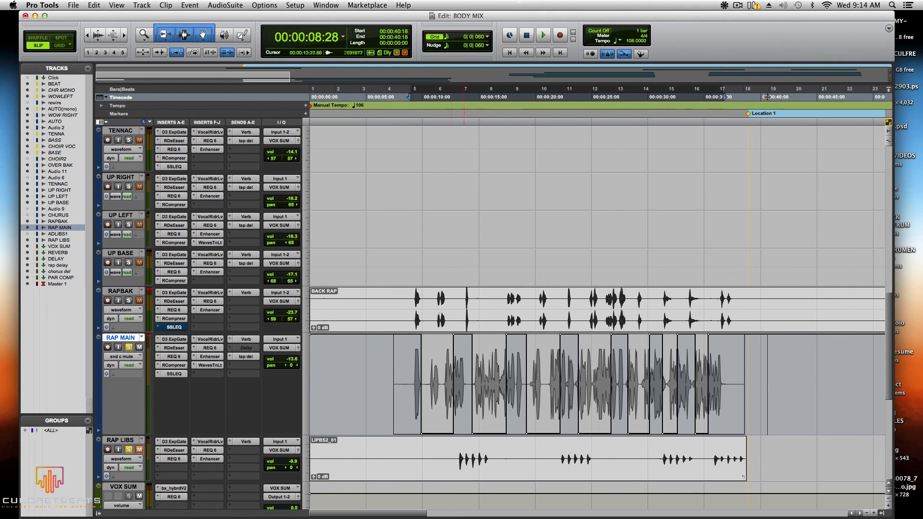
Examine the L3-LL Ultramaximizer and T-RackS CS Metering inserts on Master 1, and close the plug-in window
{"action": "scroll", "coordinate": [595, 298], "scroll_direction": "down", "scroll_amount": 5}
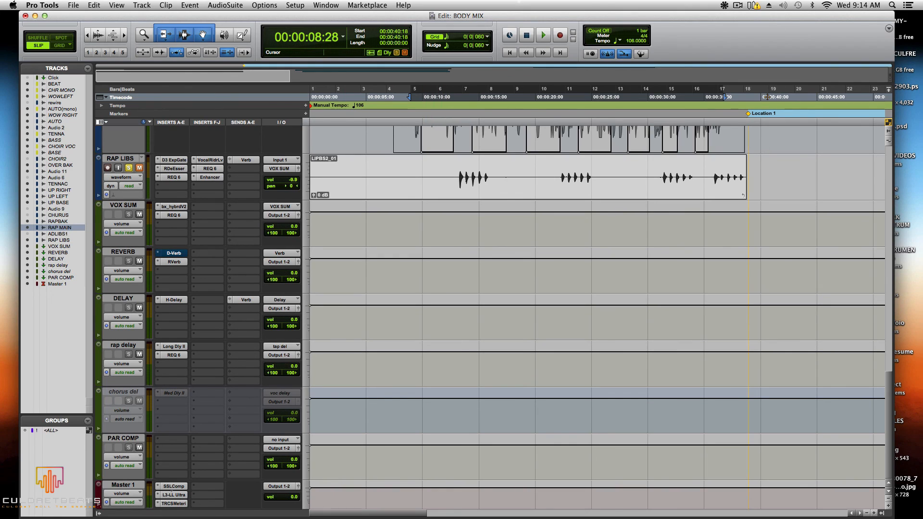
{"action": "left_click", "coordinate": [174, 495]}
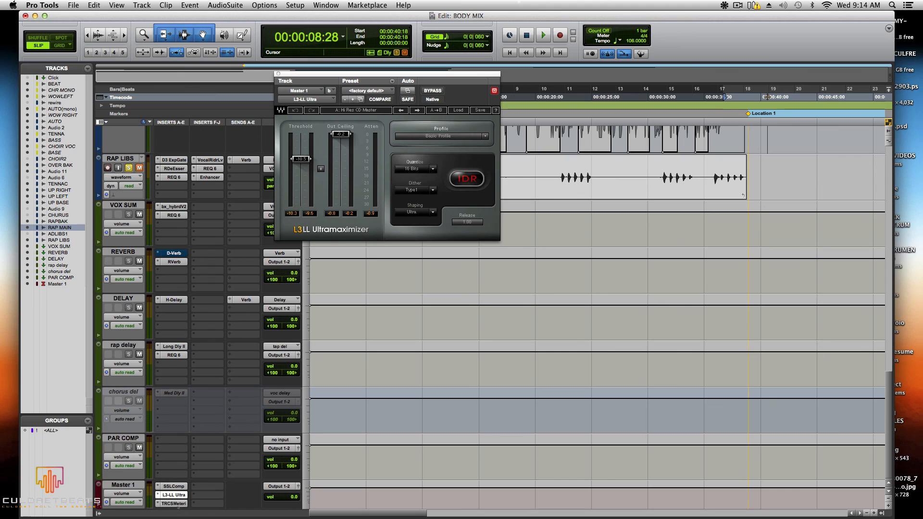
{"action": "left_click", "coordinate": [173, 503]}
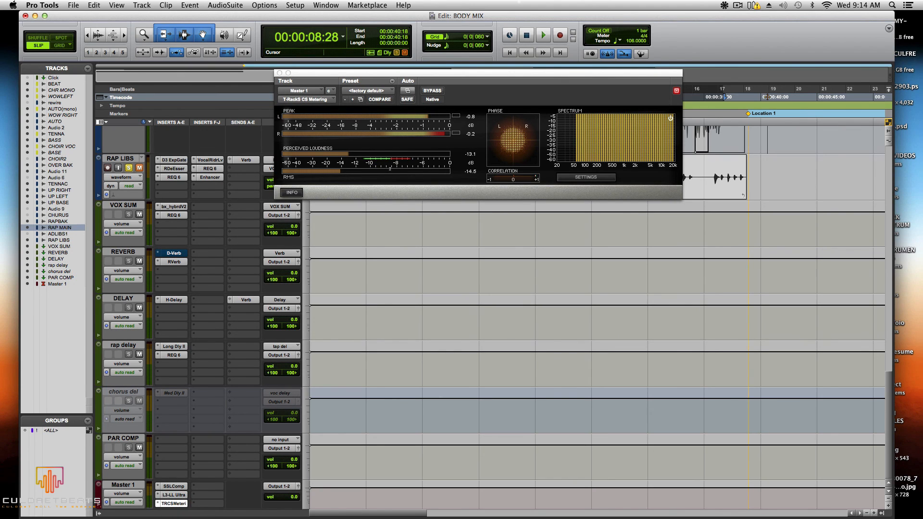
{"action": "left_click", "coordinate": [279, 73]}
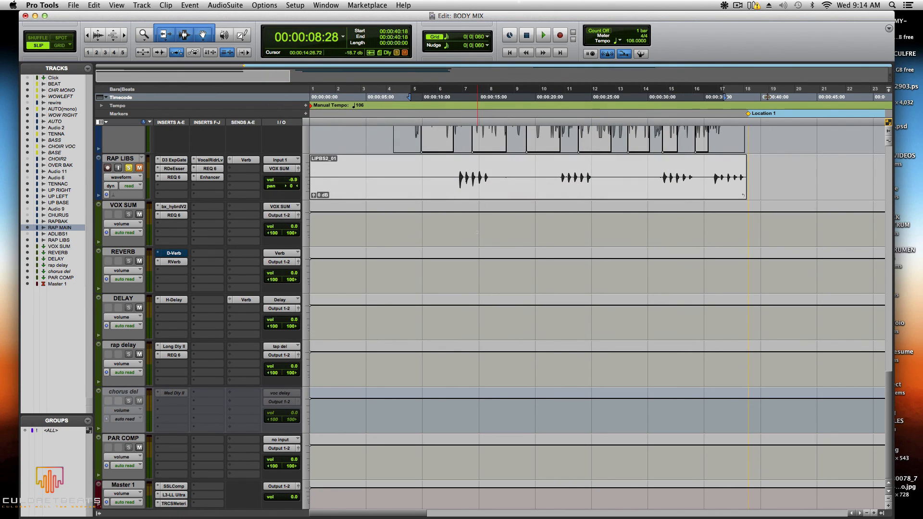
{"action": "scroll", "coordinate": [477, 233], "scroll_direction": "up", "scroll_amount": 10}
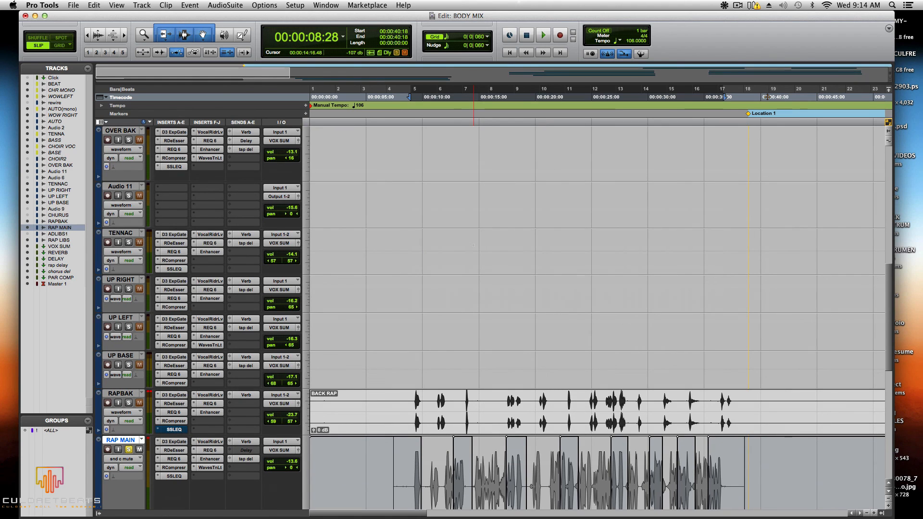